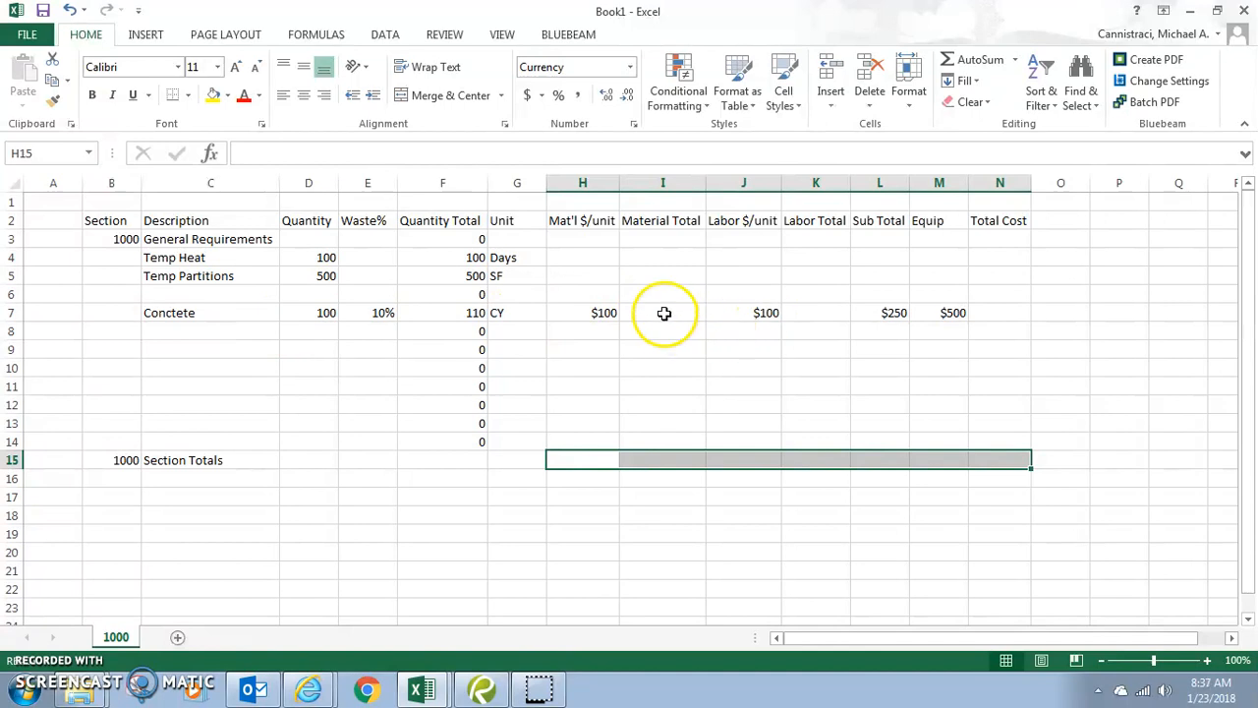
- Enter =F7*H7 in I7 so Concrete's Material Total is quantity times material price
left_click(669, 319)
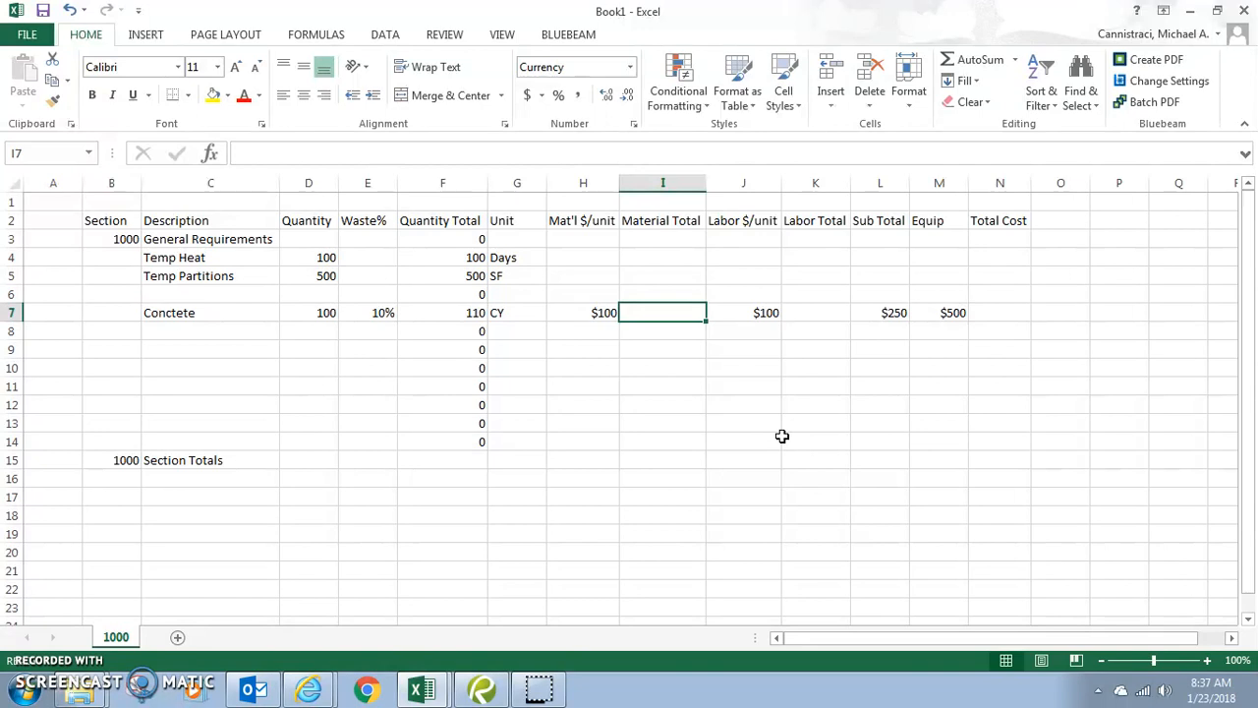
left_click(475, 314)
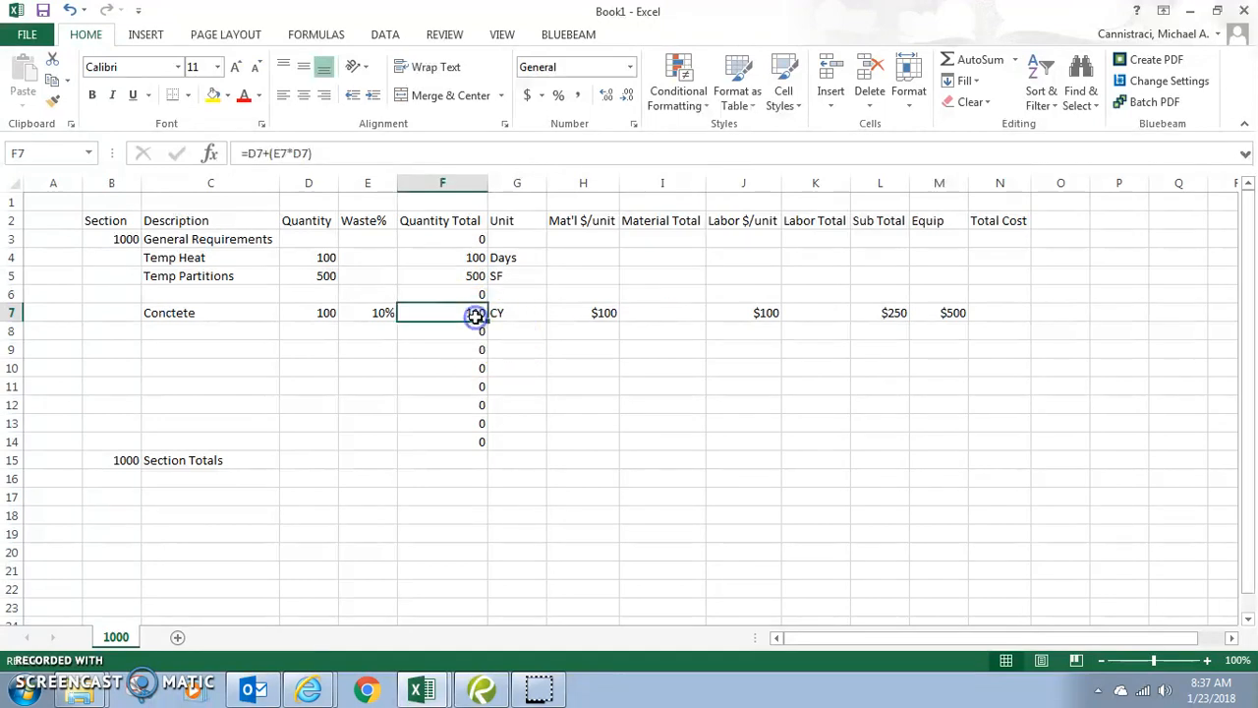
left_click(680, 320)
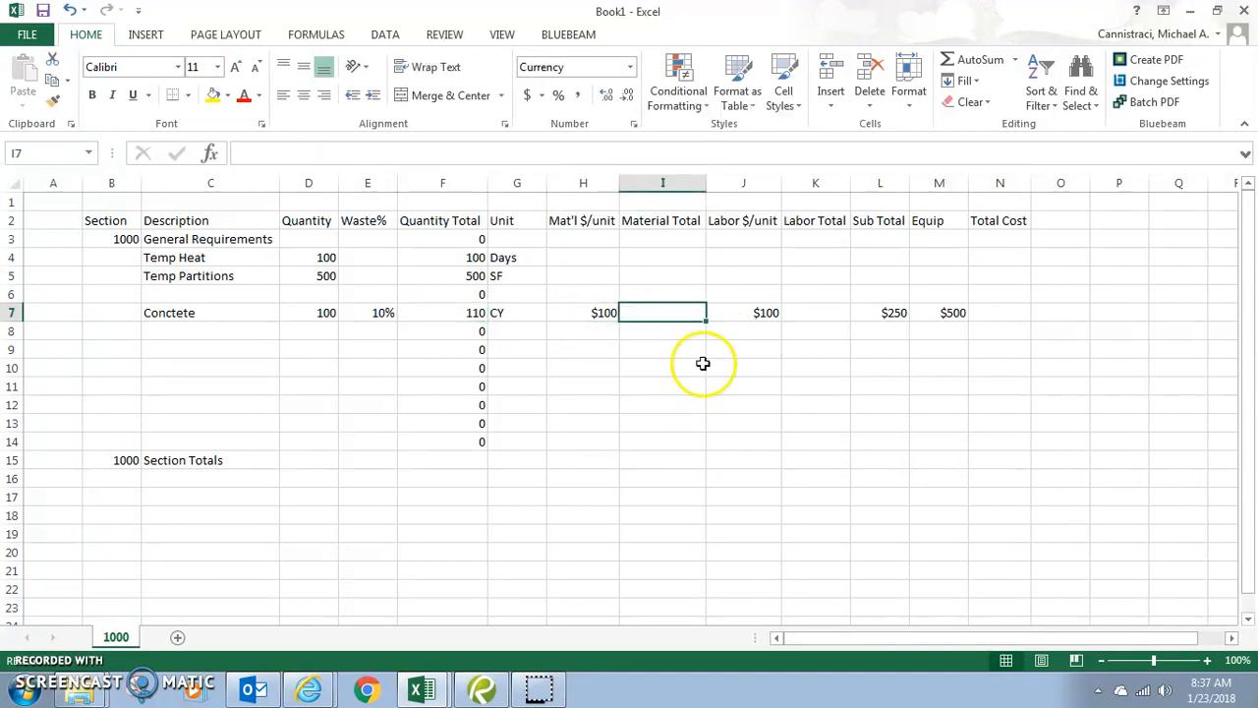
type("=")
left_click(454, 313)
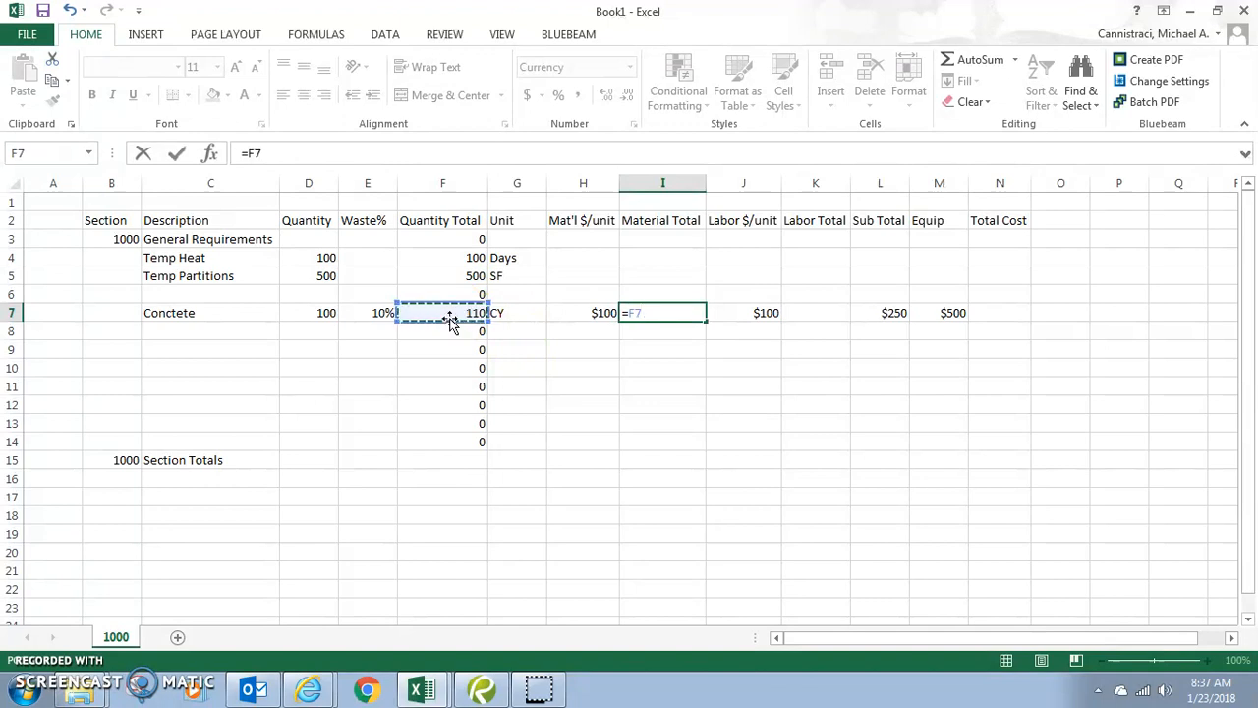
type("*")
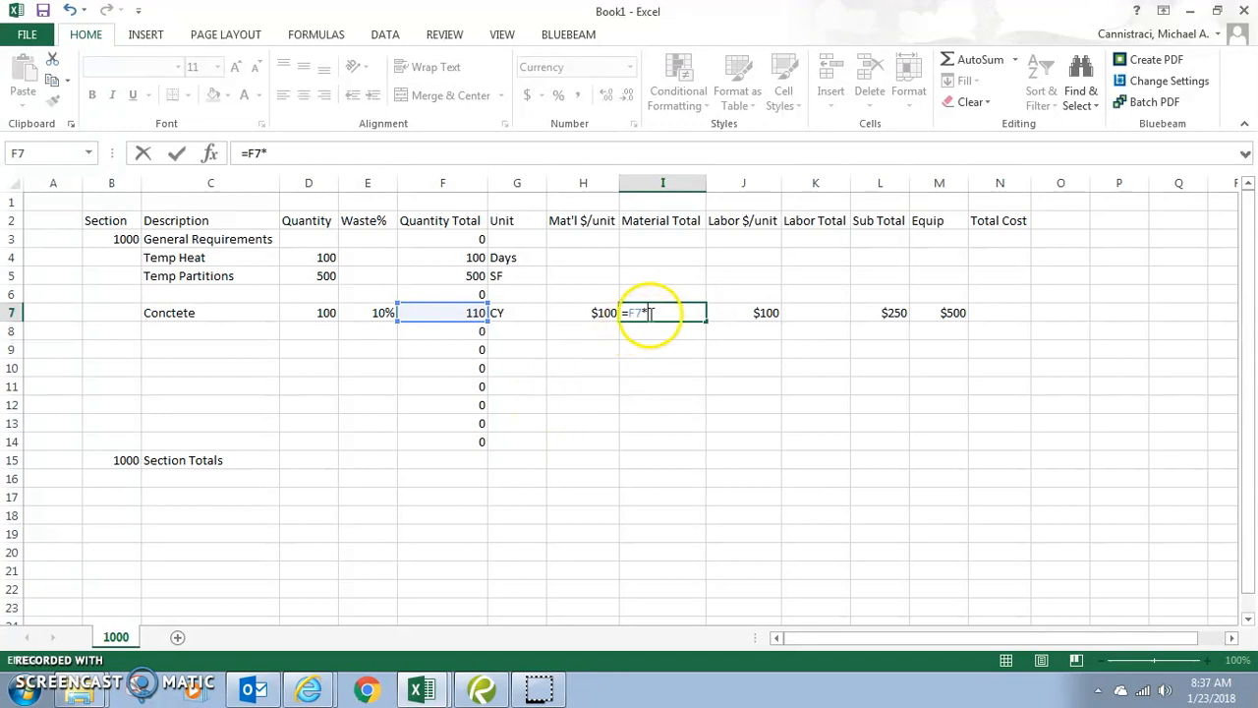
left_click(583, 311)
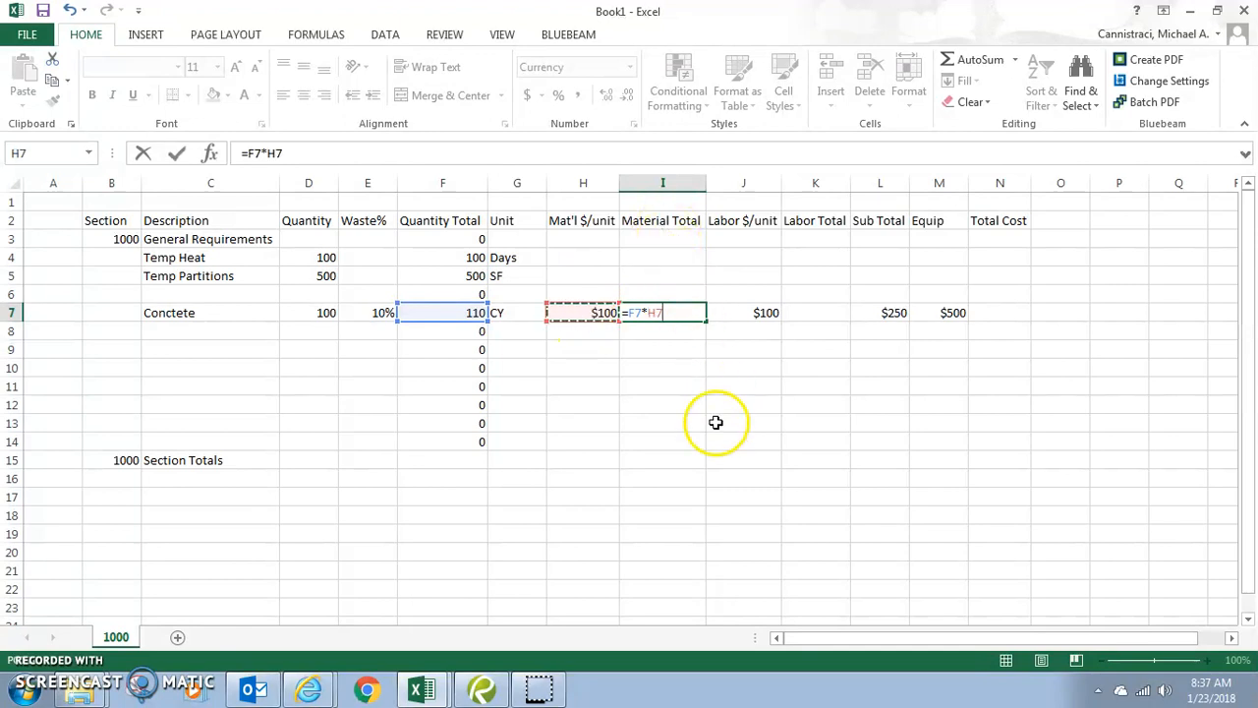
key("Return")
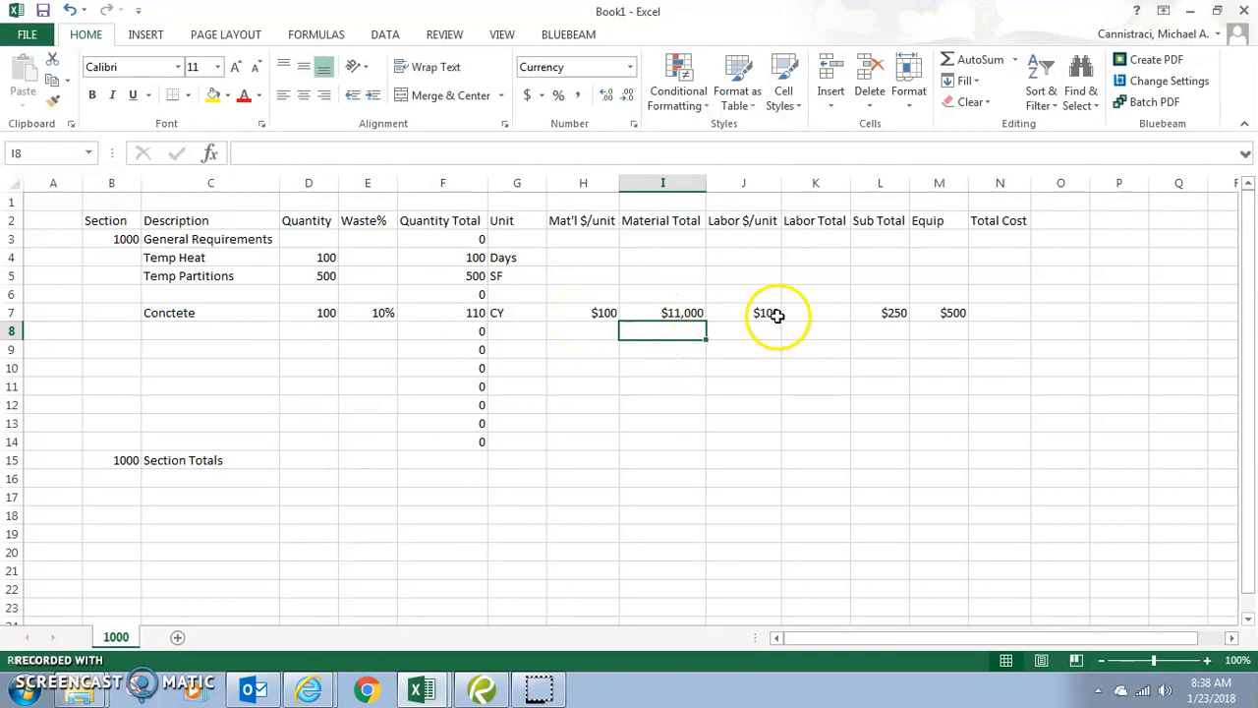
- Enter =F7*J7 in K7 to give Concrete a Labor Total of $11,000
left_click(811, 311)
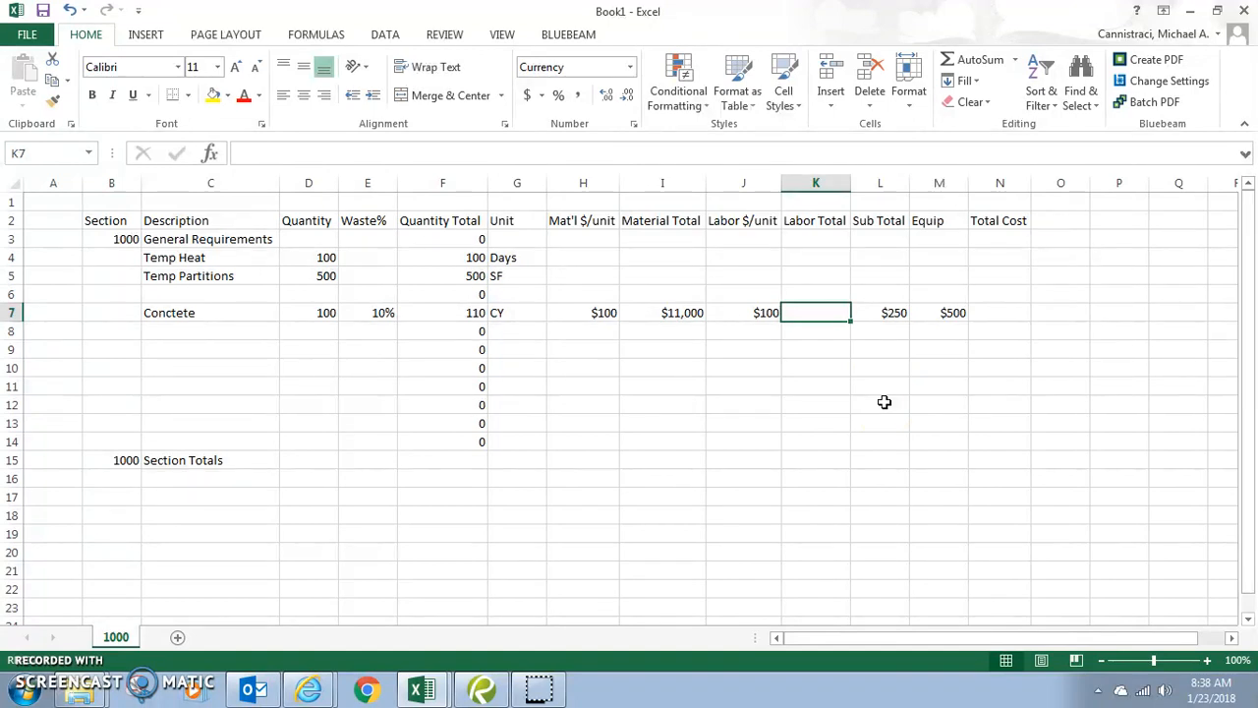
type("=")
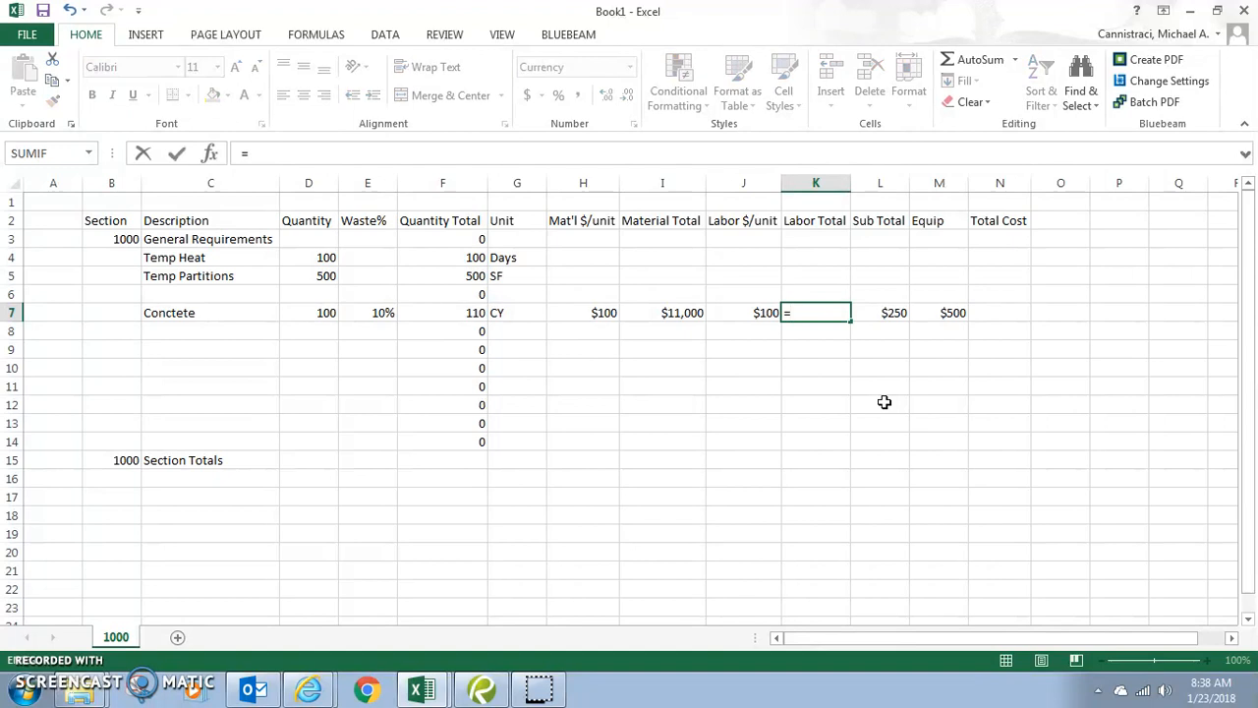
left_click(462, 313)
type("*")
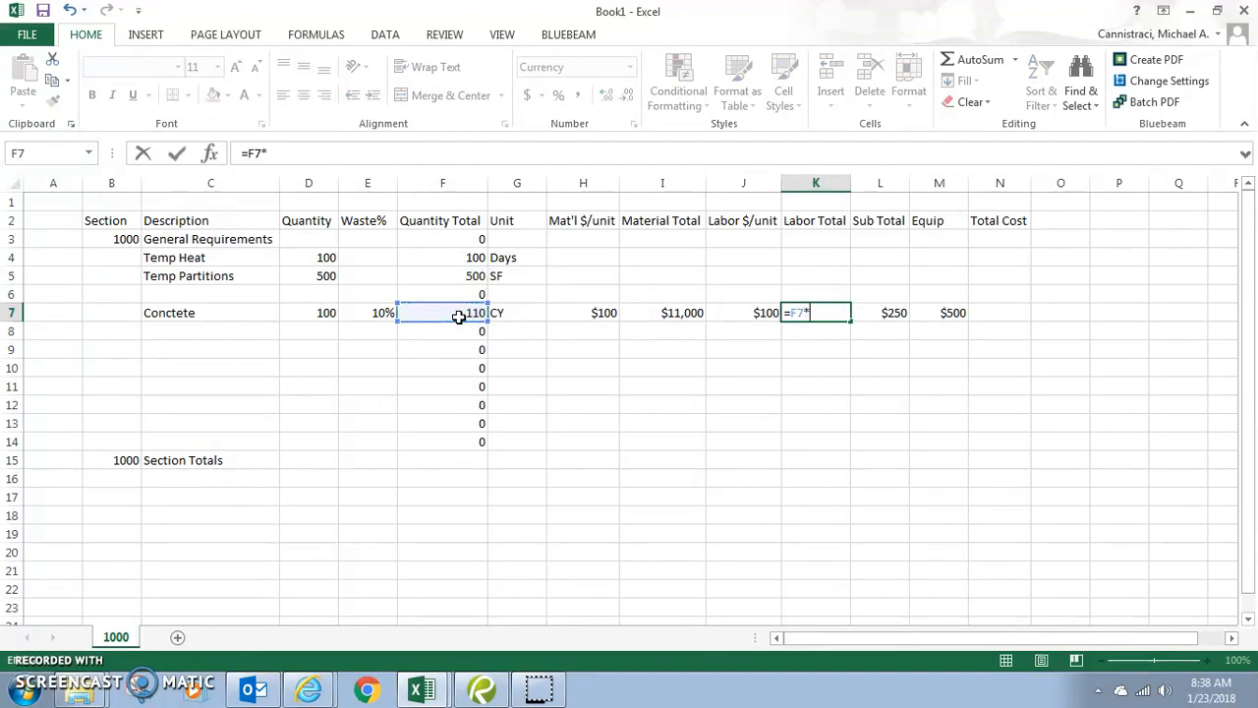
left_click(743, 312)
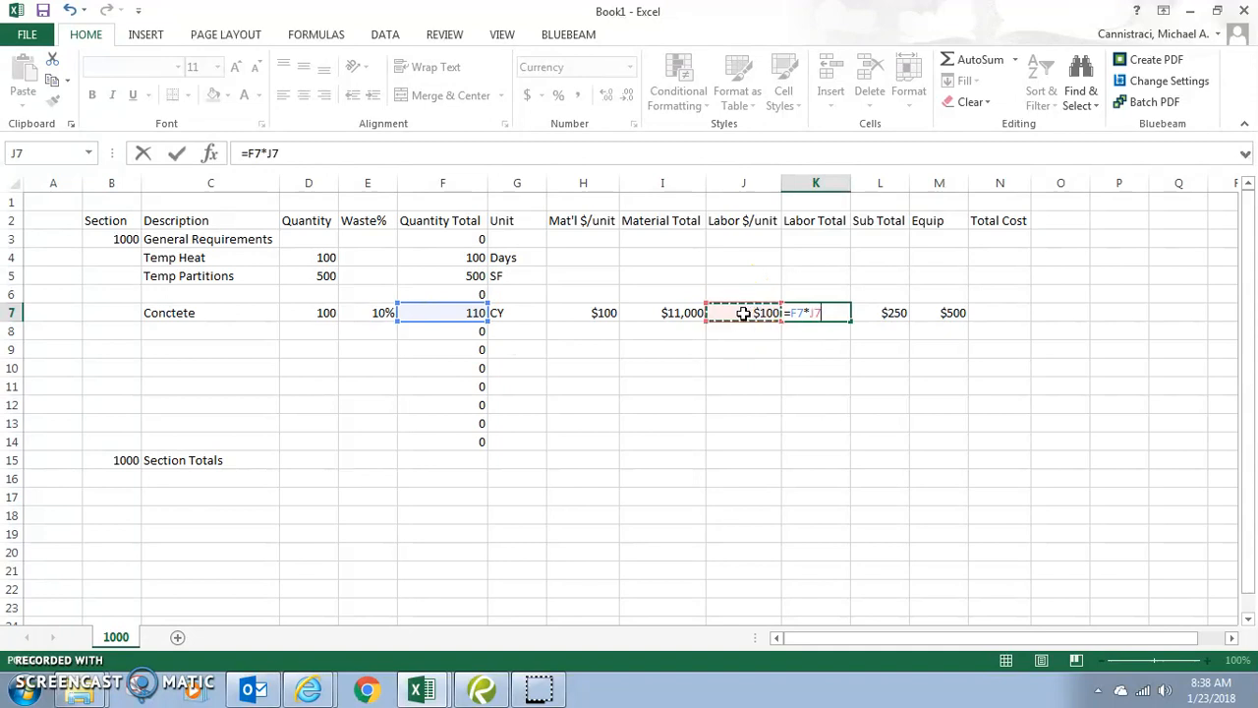
key("Return")
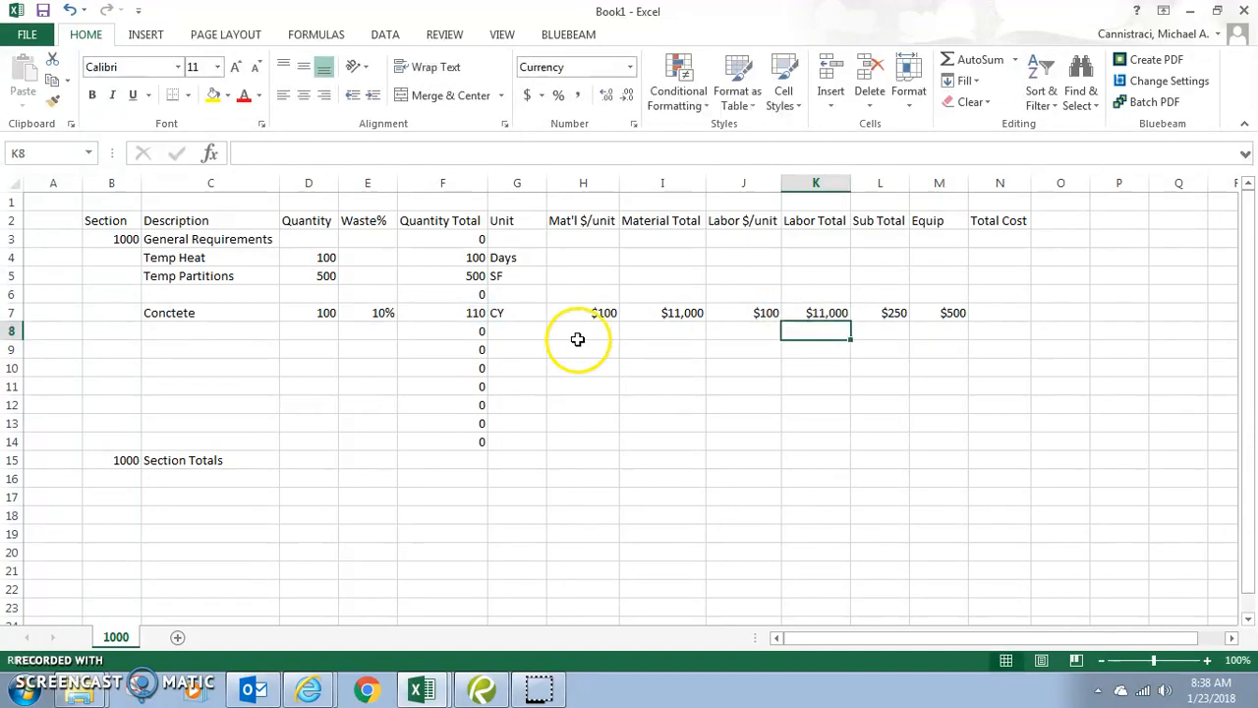
- Raise Concrete's material unit price in H7 to $125
left_click(755, 314)
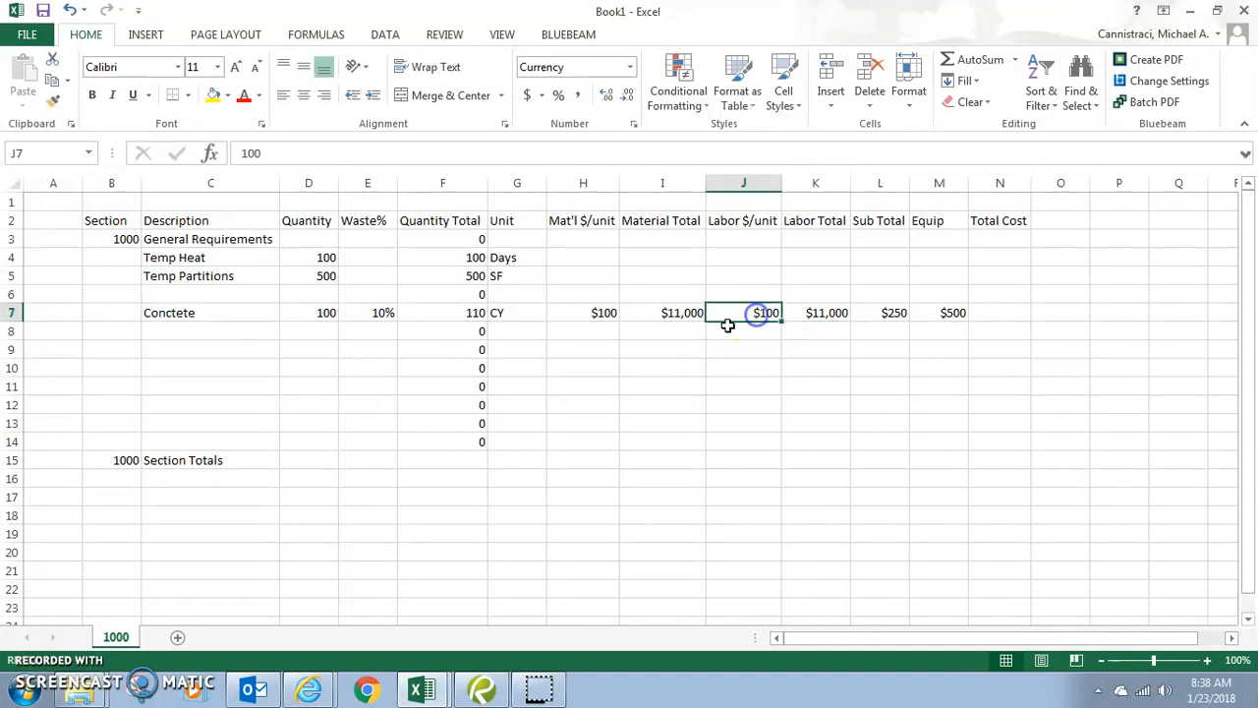
left_click(602, 315)
type("125")
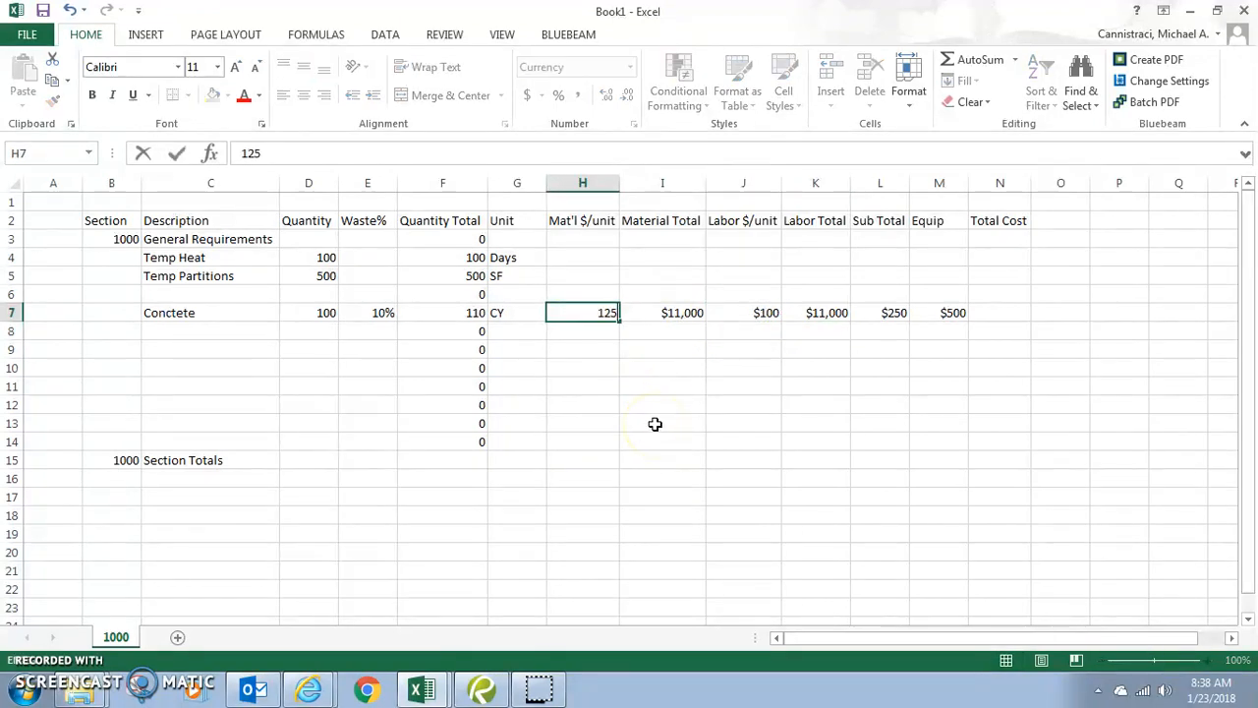
key("Return")
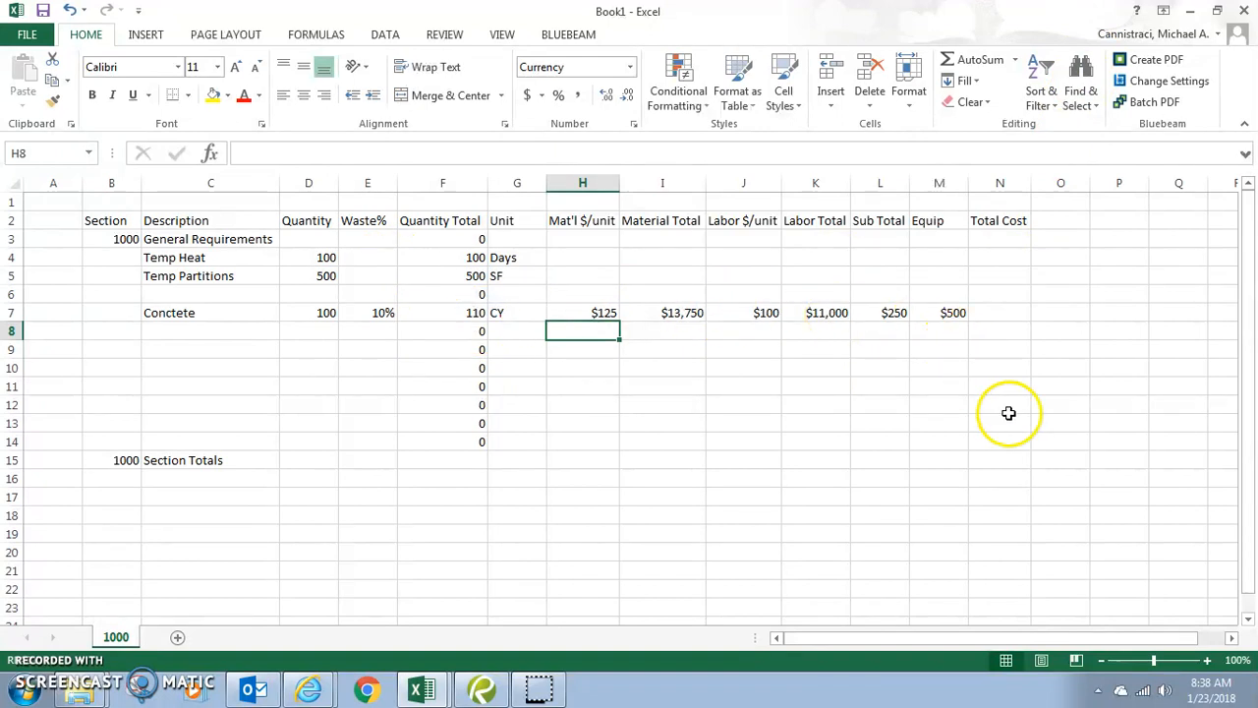
left_click(984, 309)
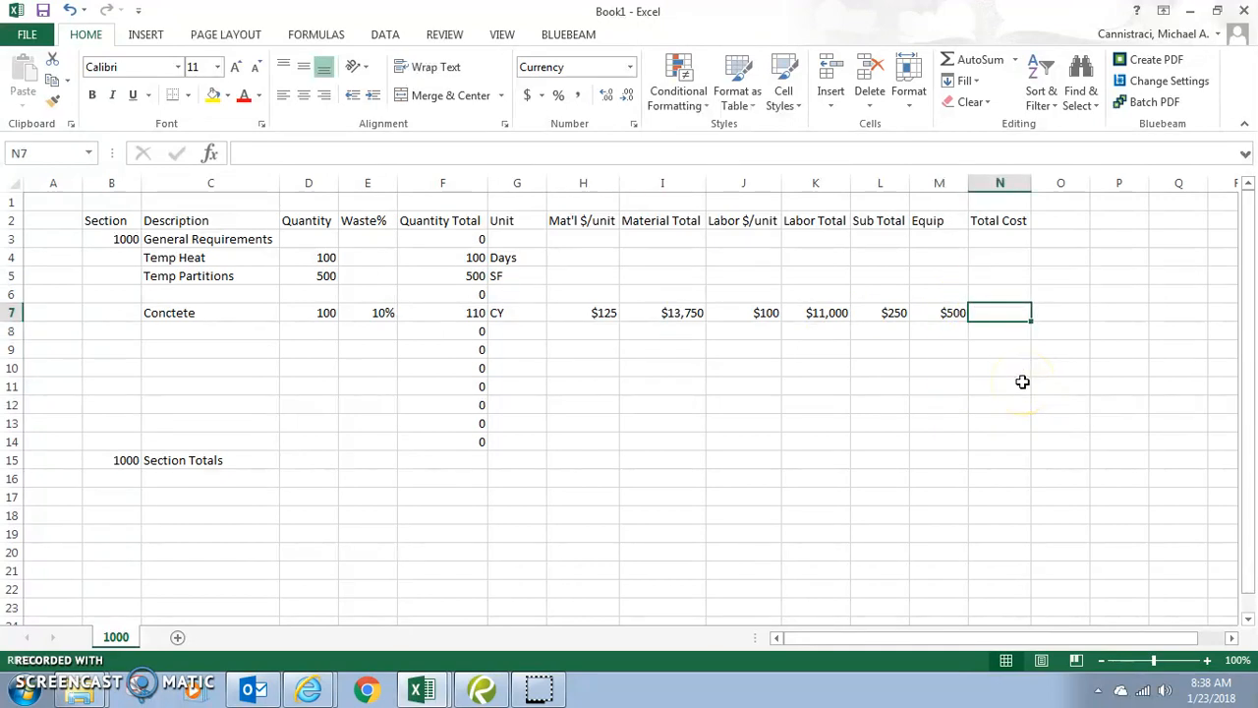
- Enter =I7+K7+L7+M7 in N7, giving Concrete a Total Cost of $25,500
type("=")
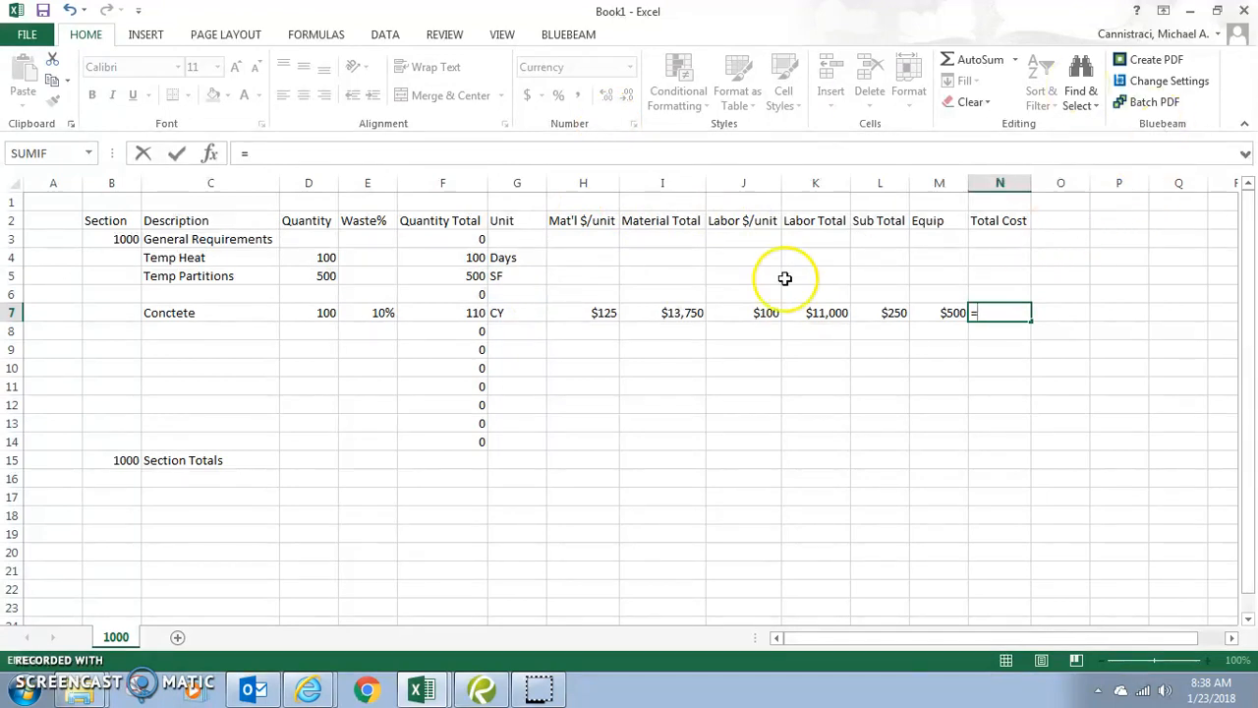
left_click(696, 312)
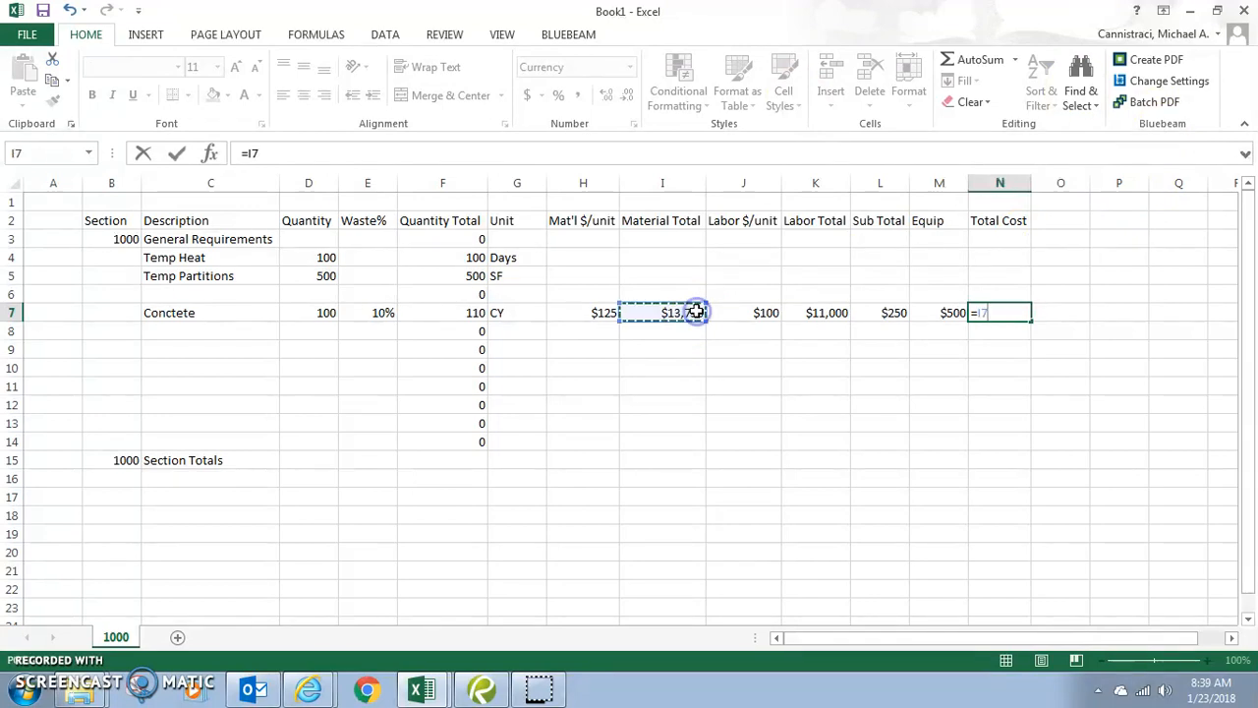
type("+")
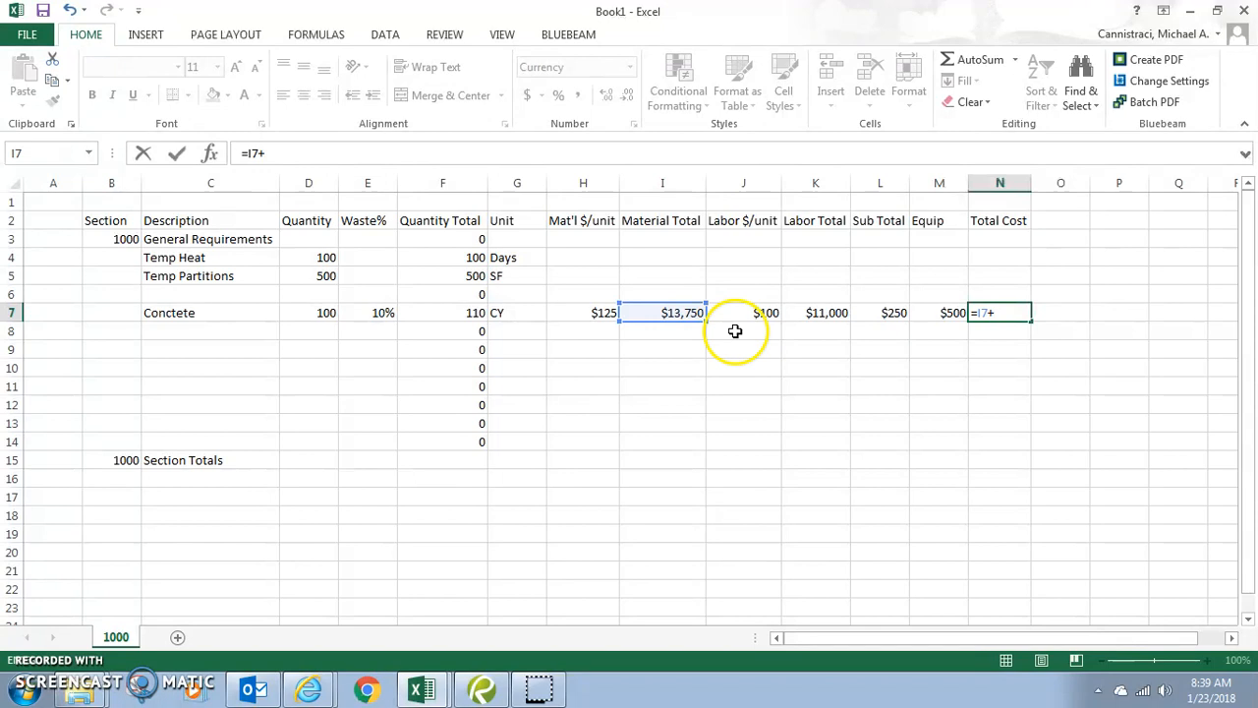
left_click(837, 312)
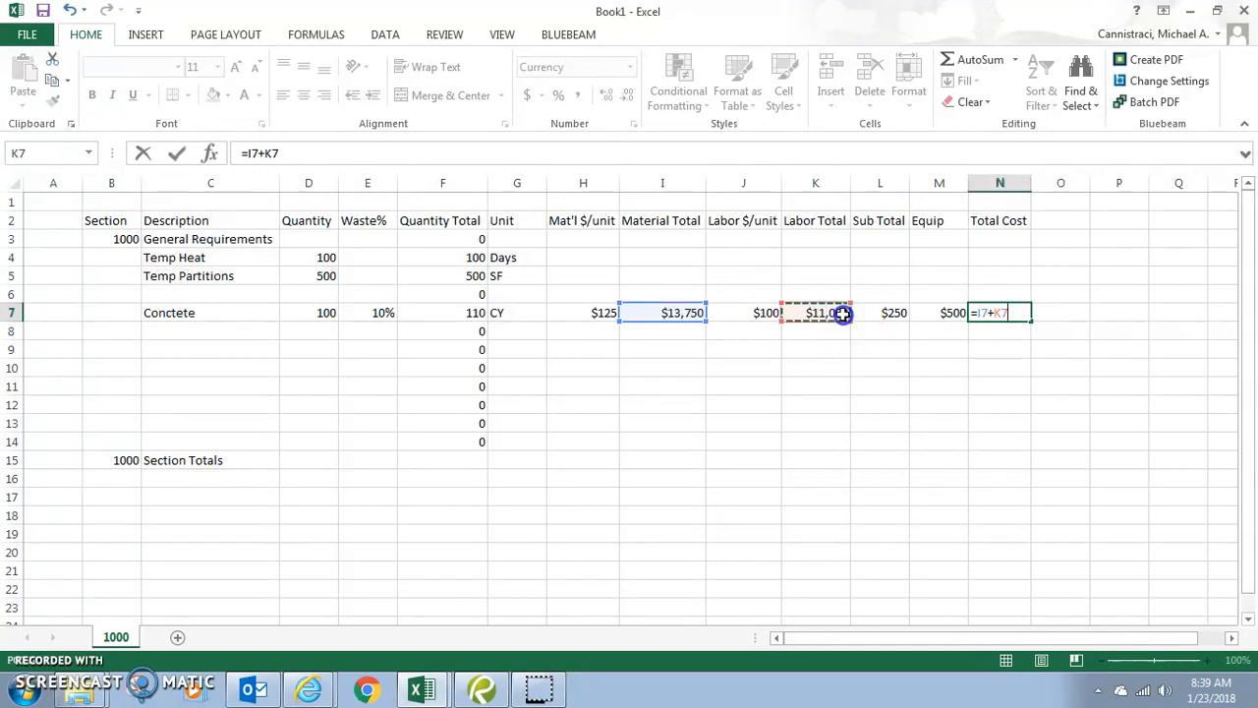
type("+")
left_click(878, 313)
type("+")
left_click(953, 312)
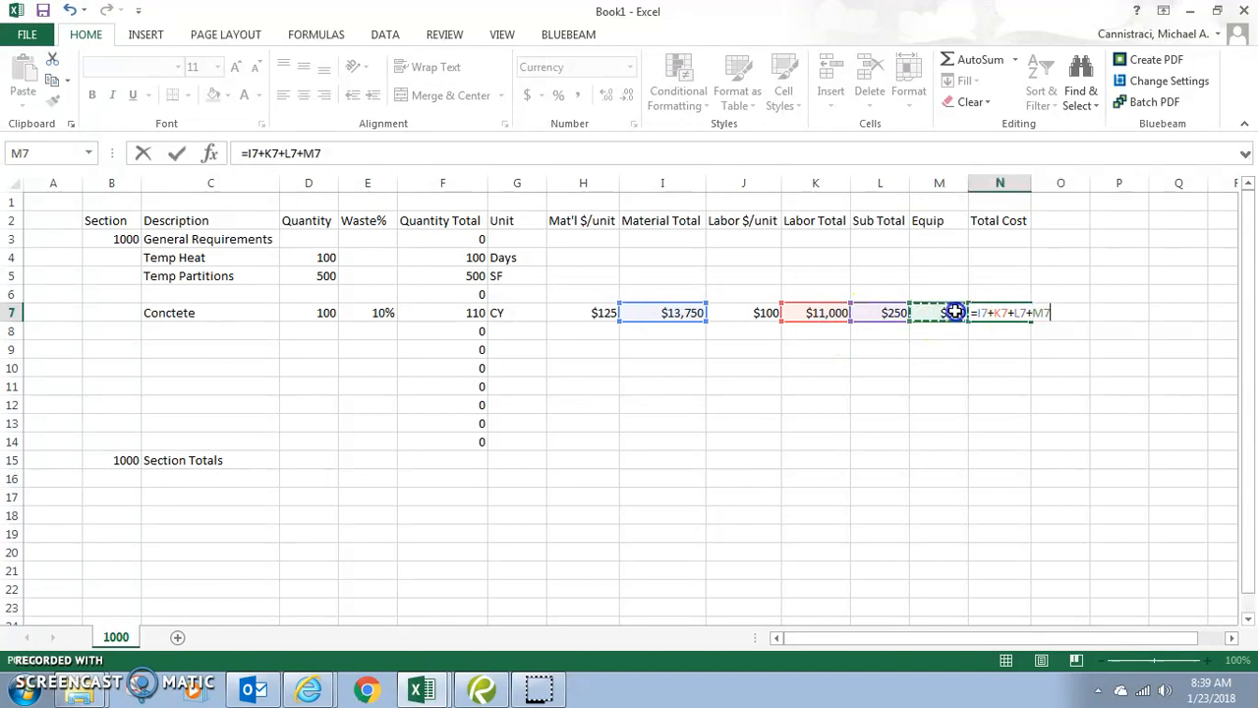
key("Return")
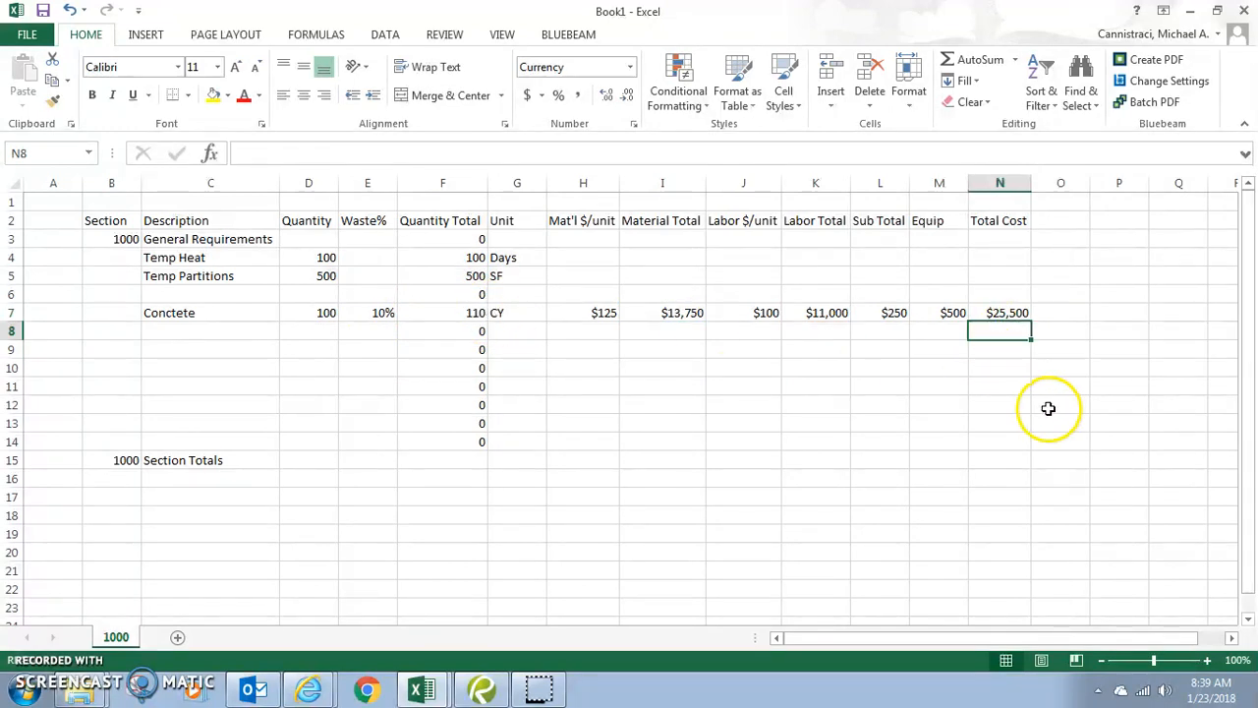
- Fill the N7 Total Cost formula up to row 3 and down to row 14
left_click(1009, 313)
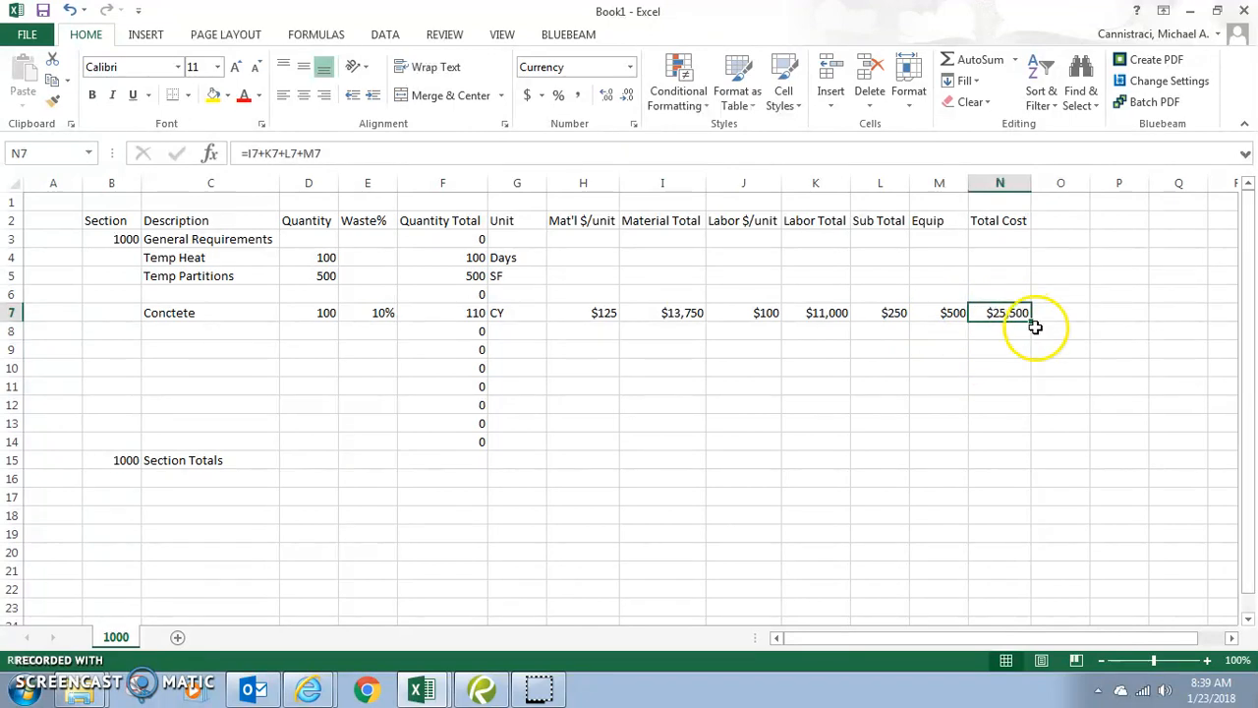
left_click_drag(1030, 321, 1039, 231)
left_click_drag(1032, 321, 1035, 455)
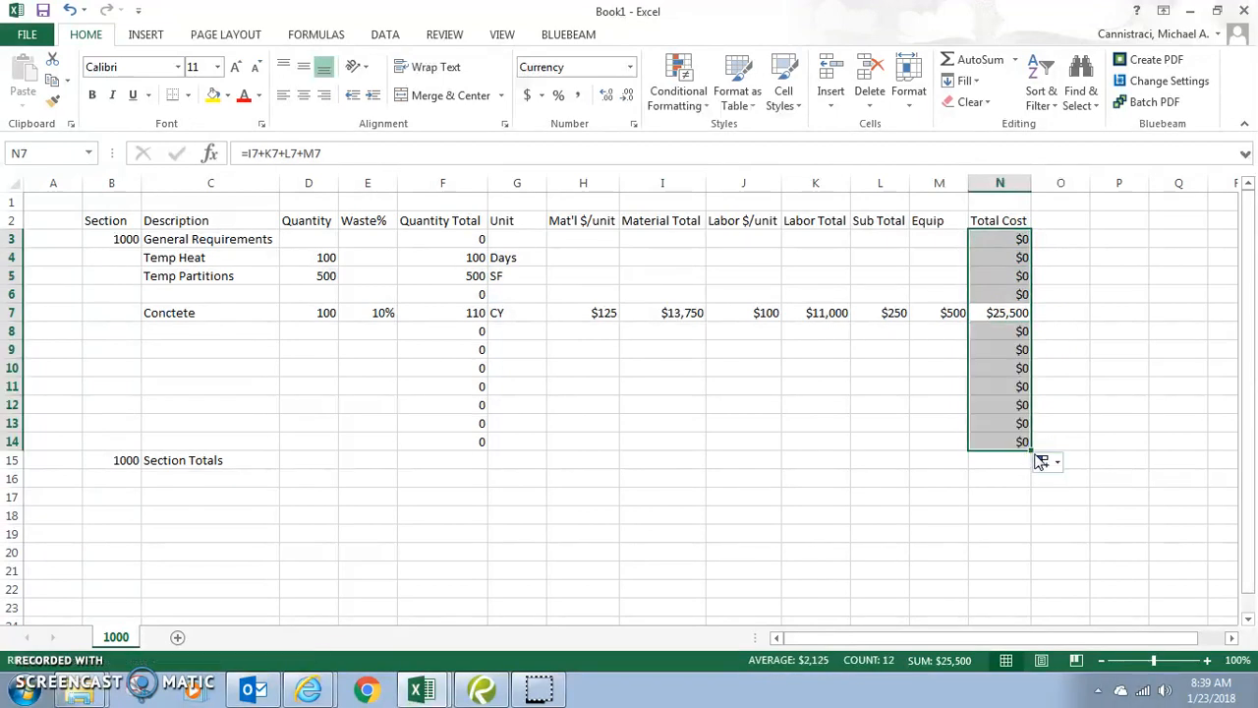
- Check the copied Total Cost formulas in N3, N5 and N14 without changing them
left_click(1018, 236)
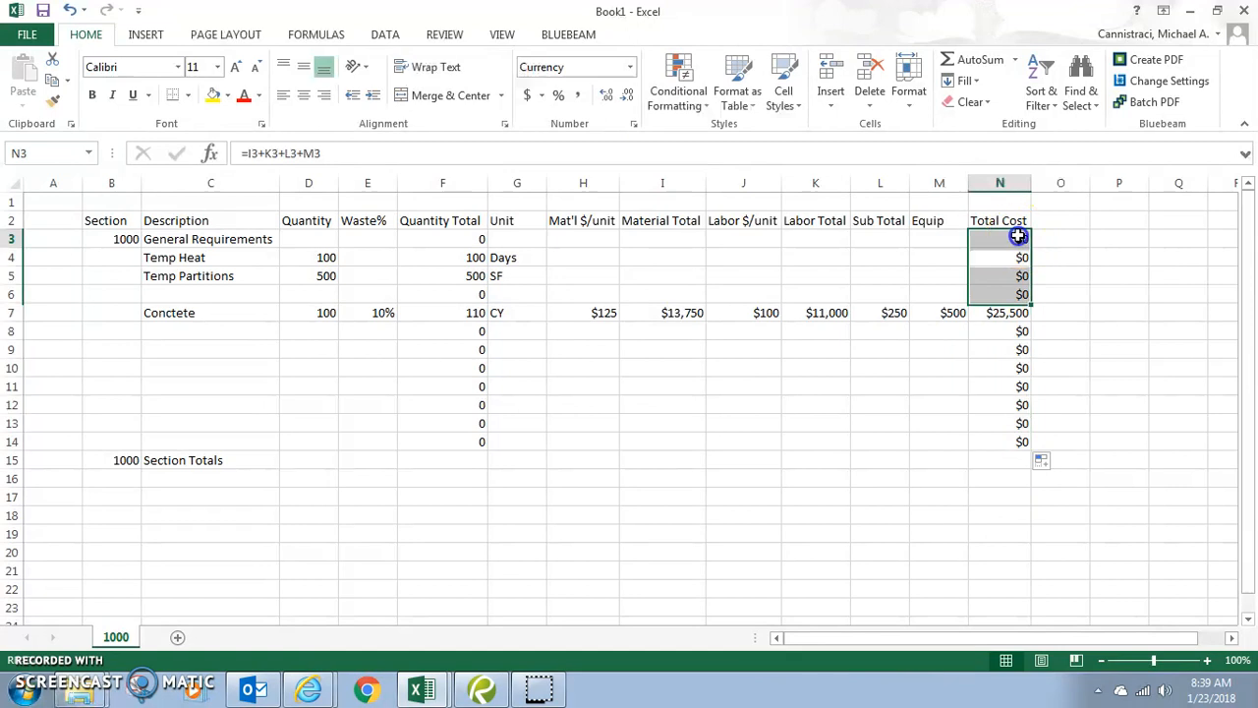
double_click(1019, 236)
left_click(1018, 273)
double_click(1010, 275)
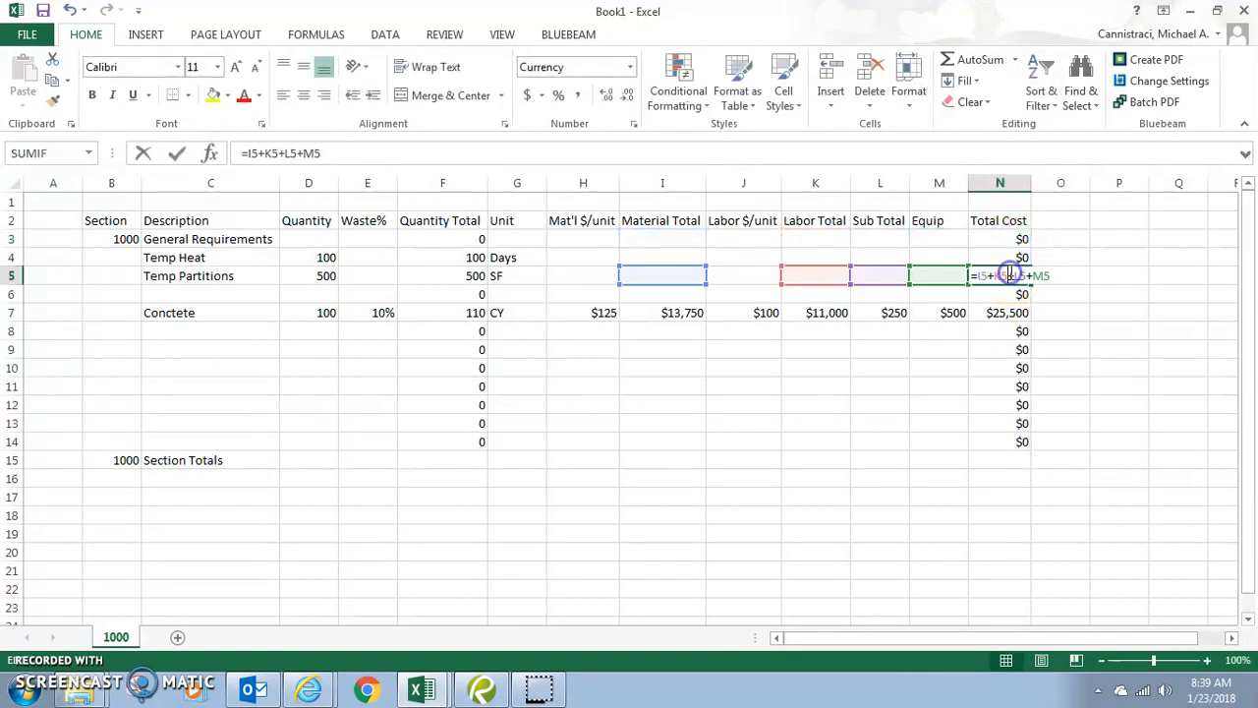
key("Escape")
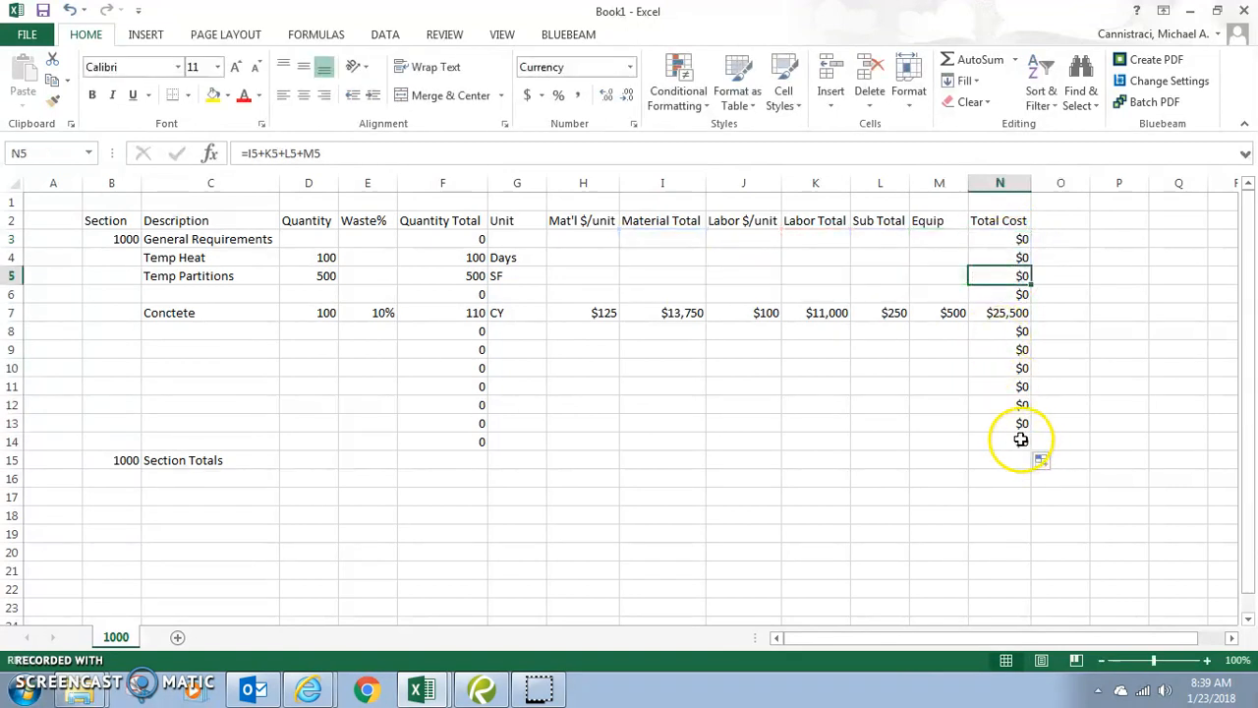
double_click(1022, 440)
key("Escape")
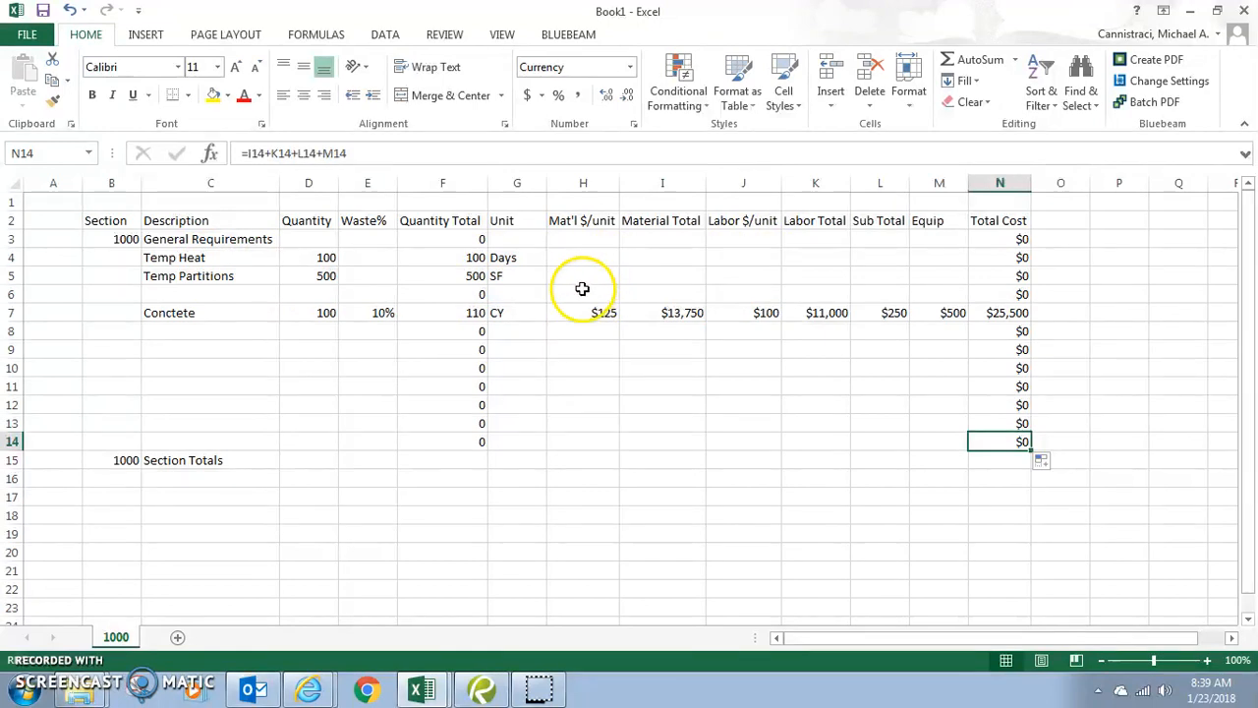
- Fill the Material Total (column I) and Labor Total (column K) formulas across rows 3–14
left_click(611, 313)
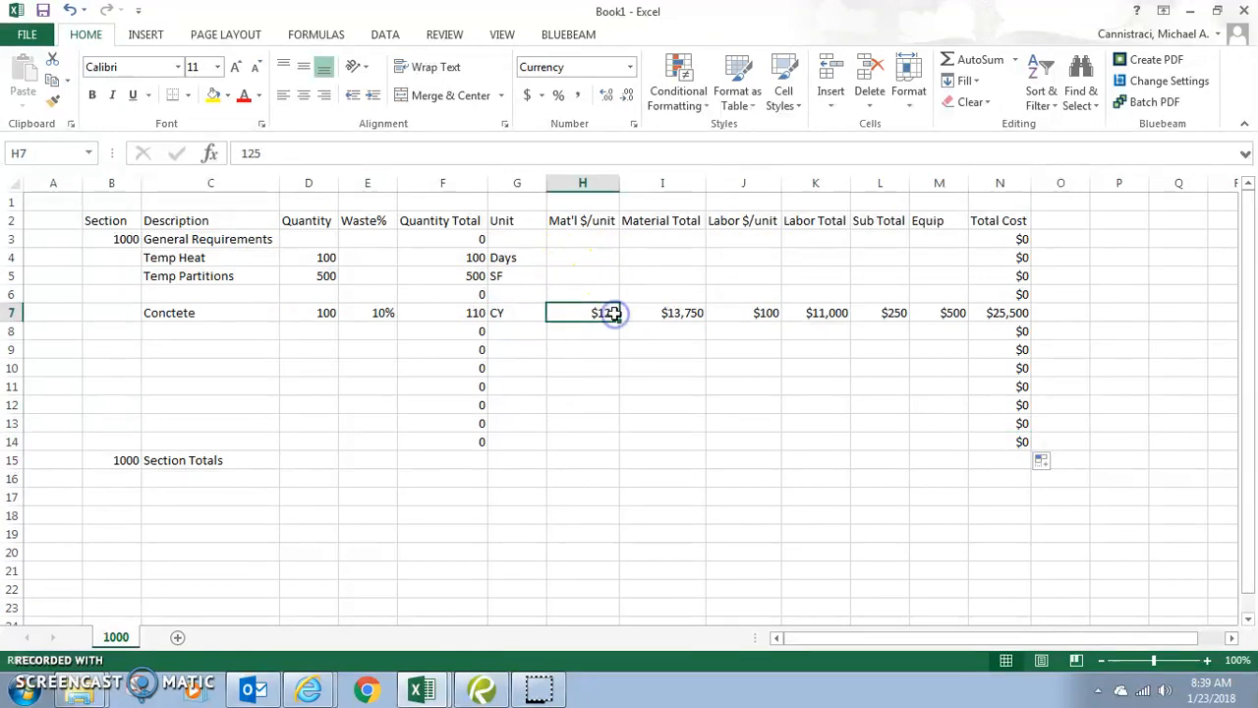
left_click(666, 315)
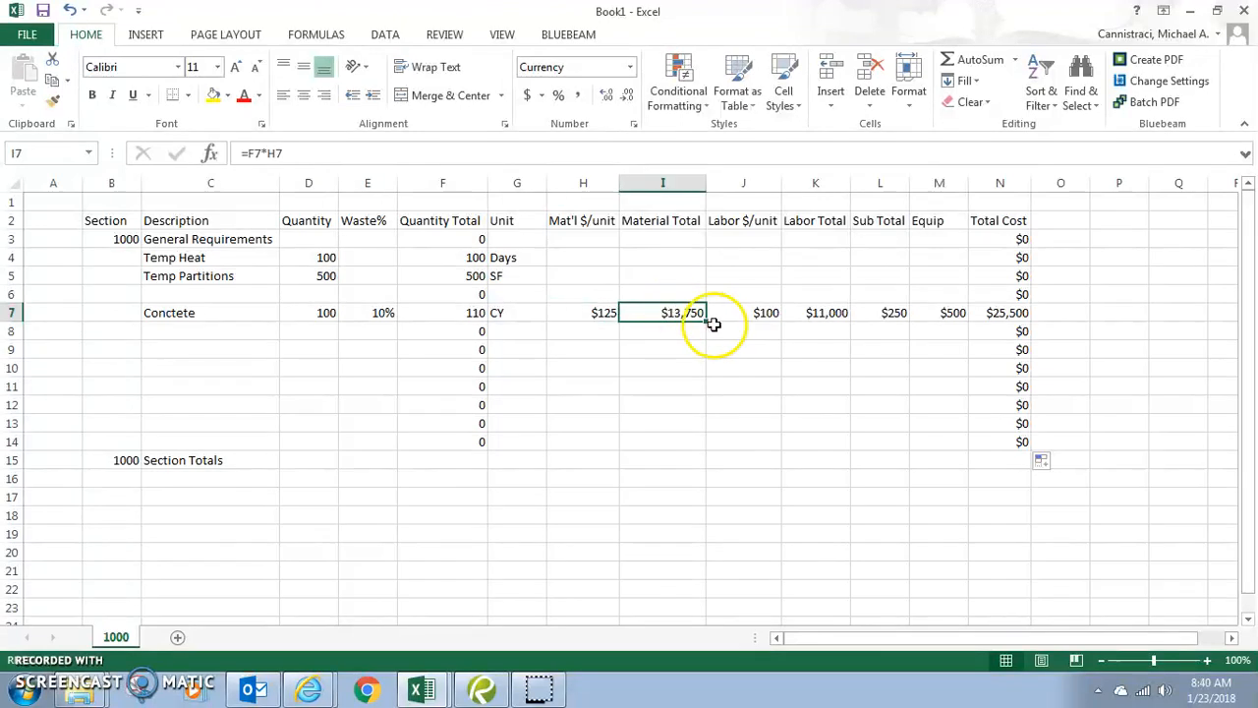
left_click_drag(706, 333, 690, 450)
left_click(709, 312)
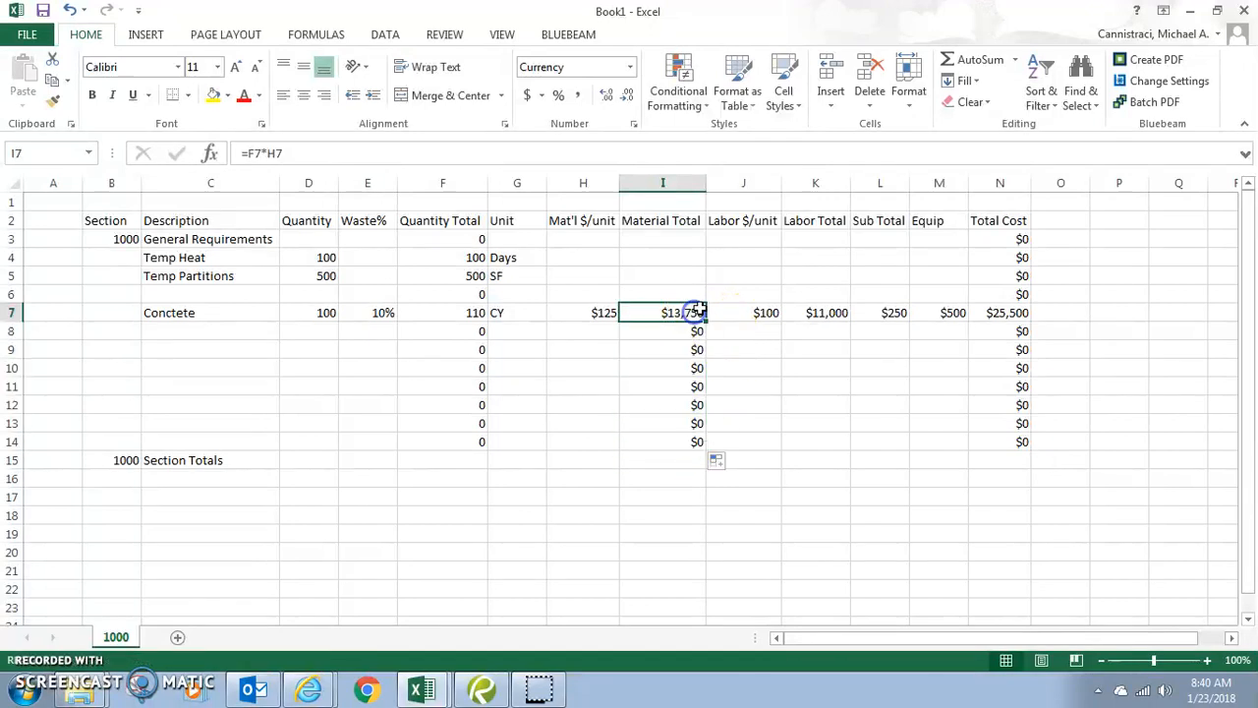
left_click_drag(707, 322, 724, 234)
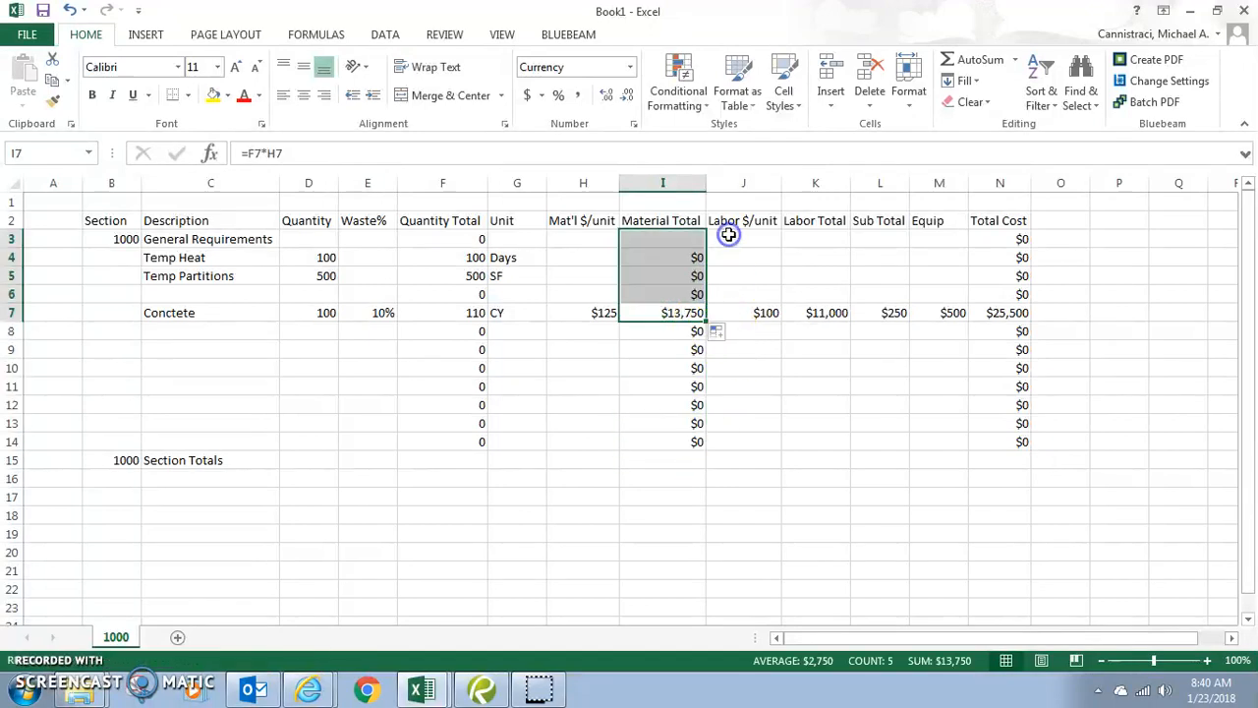
left_click(827, 313)
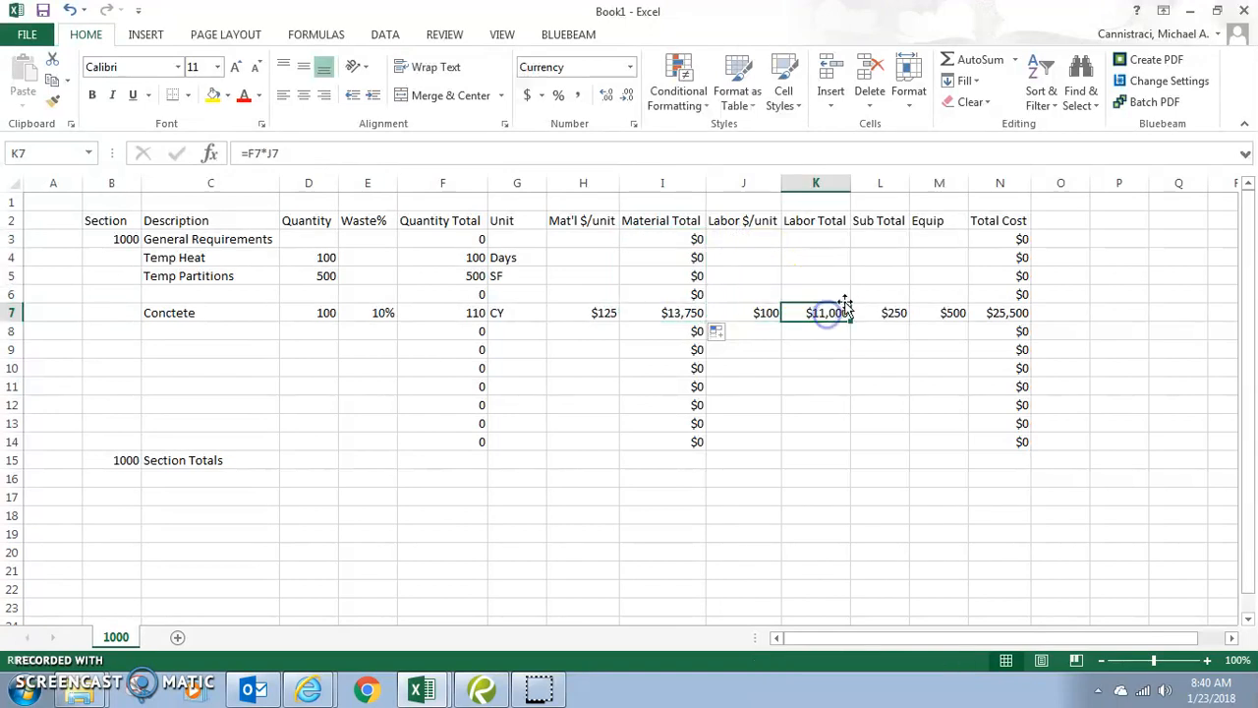
left_click_drag(850, 323, 882, 234)
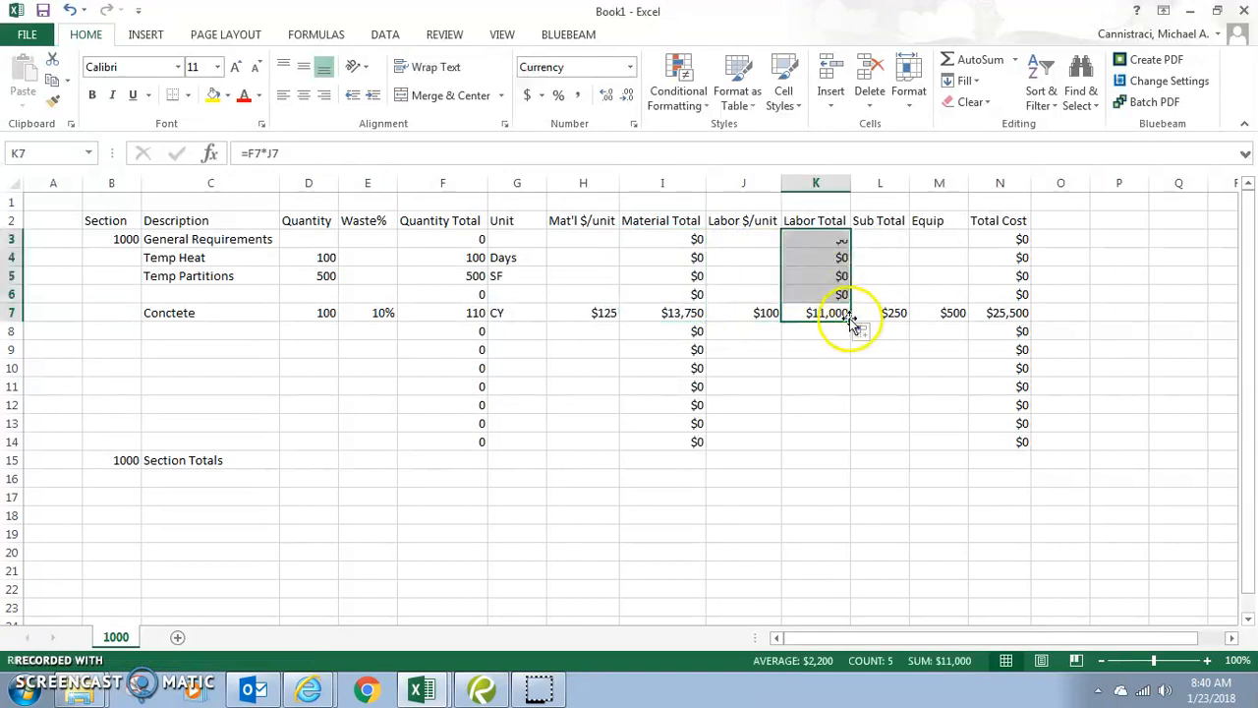
left_click_drag(851, 323, 835, 455)
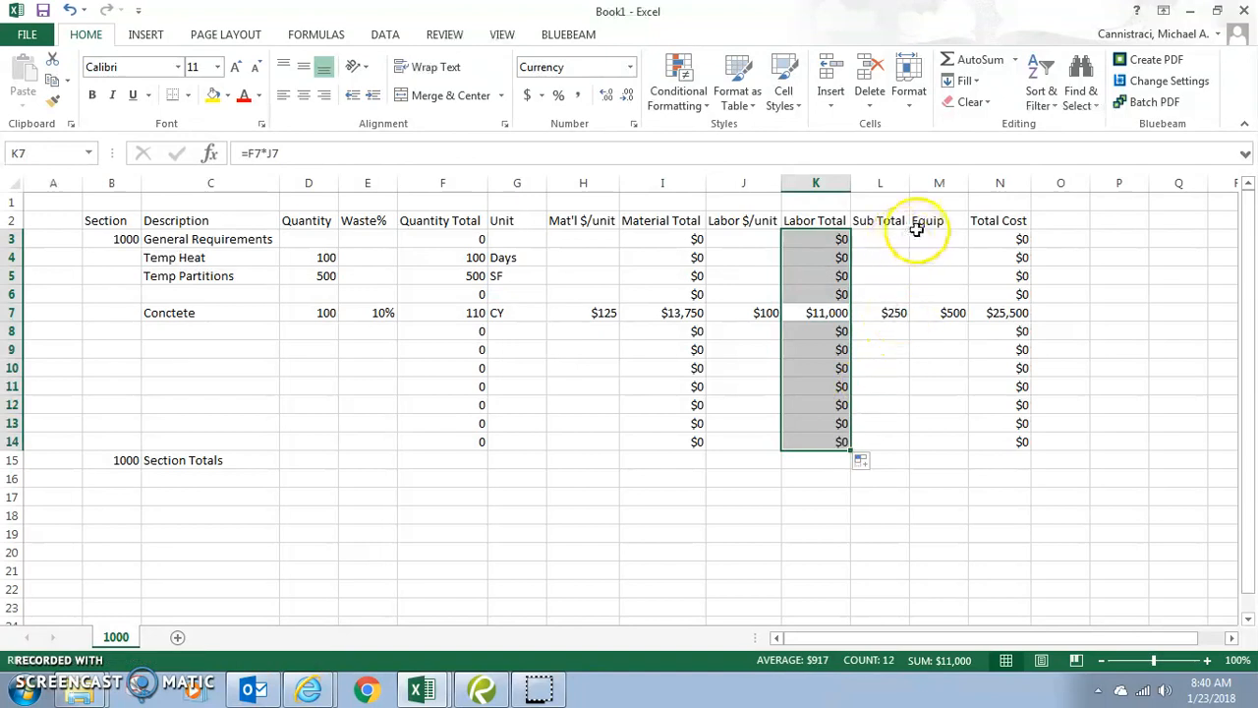
left_click(889, 404)
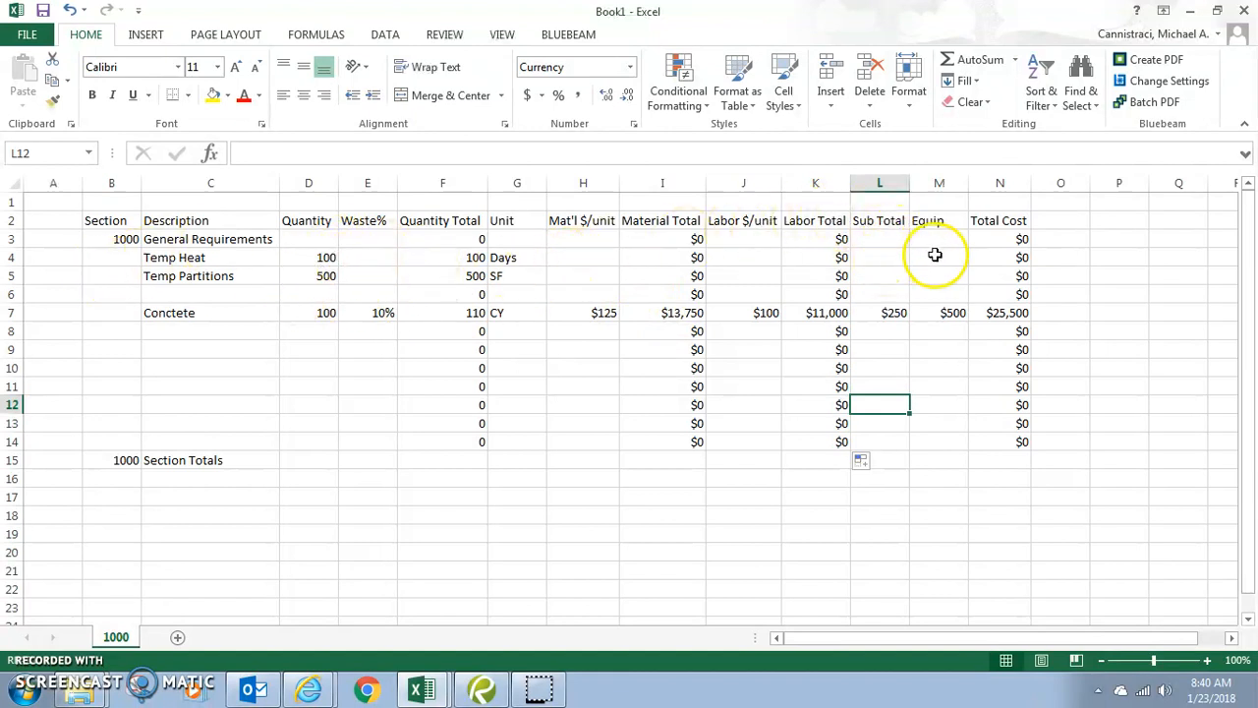
- Enter a $500 equipment cost for Temp Heat in M4
left_click(891, 255)
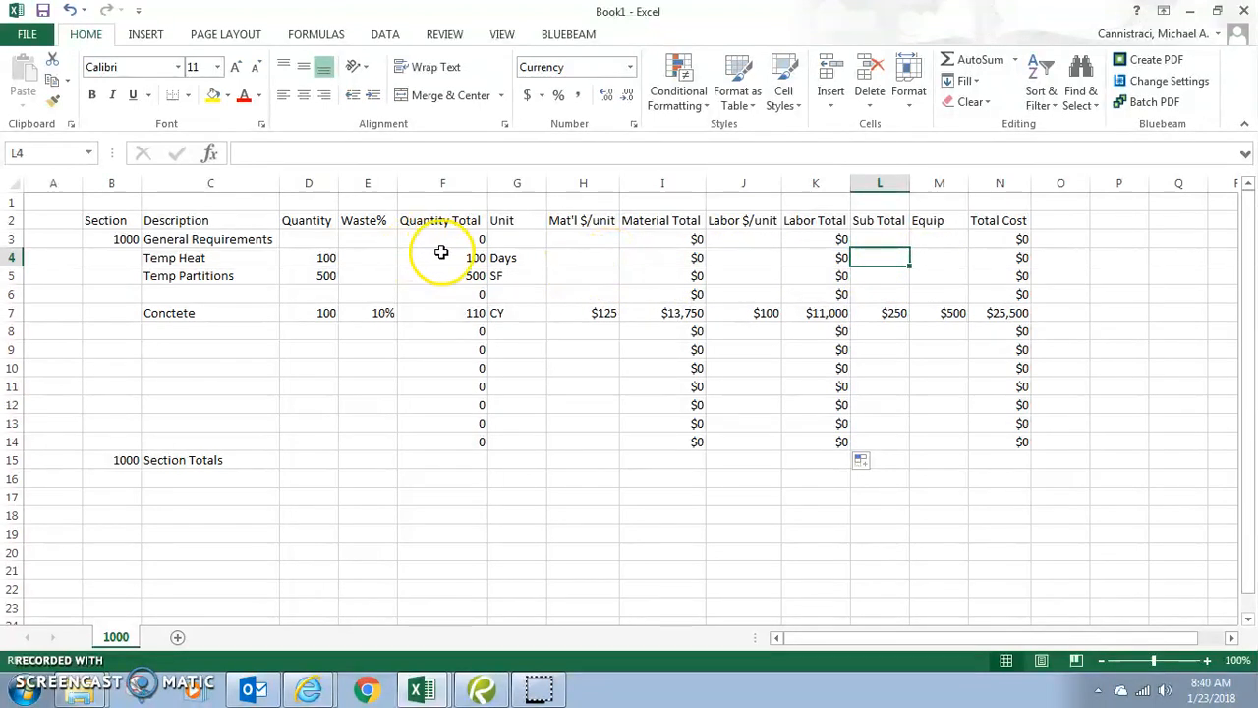
left_click(946, 262)
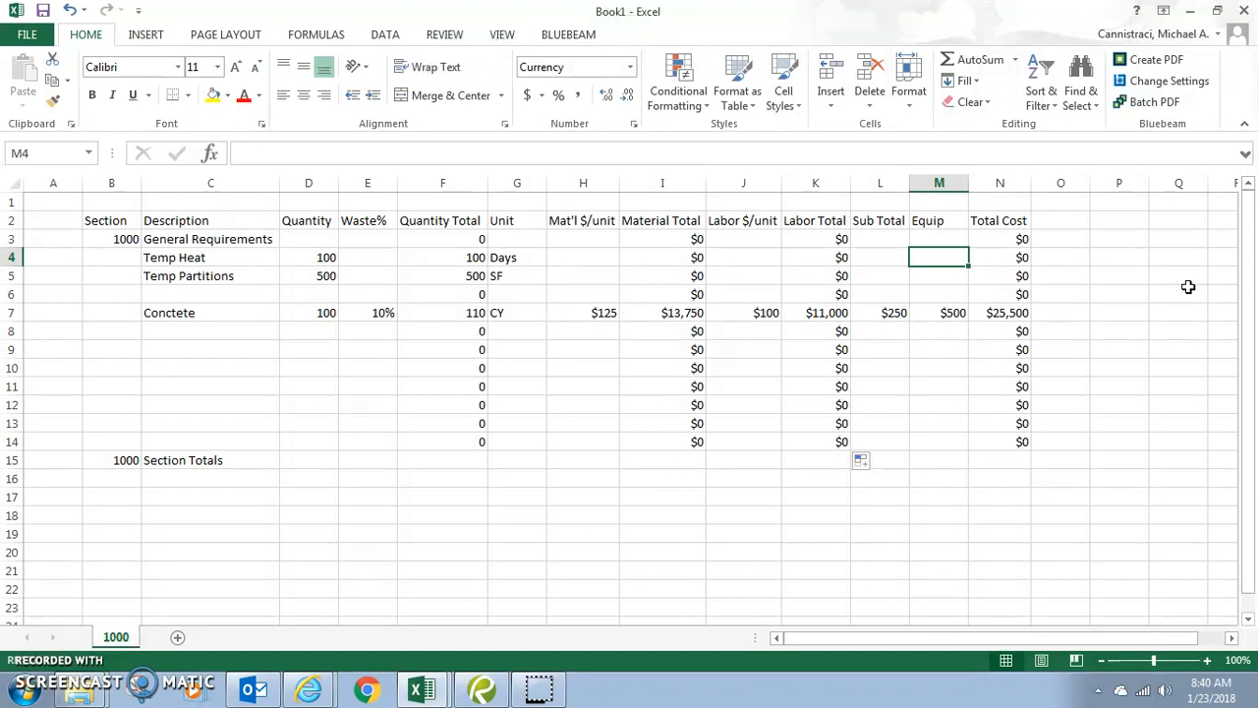
type("500")
key("Return")
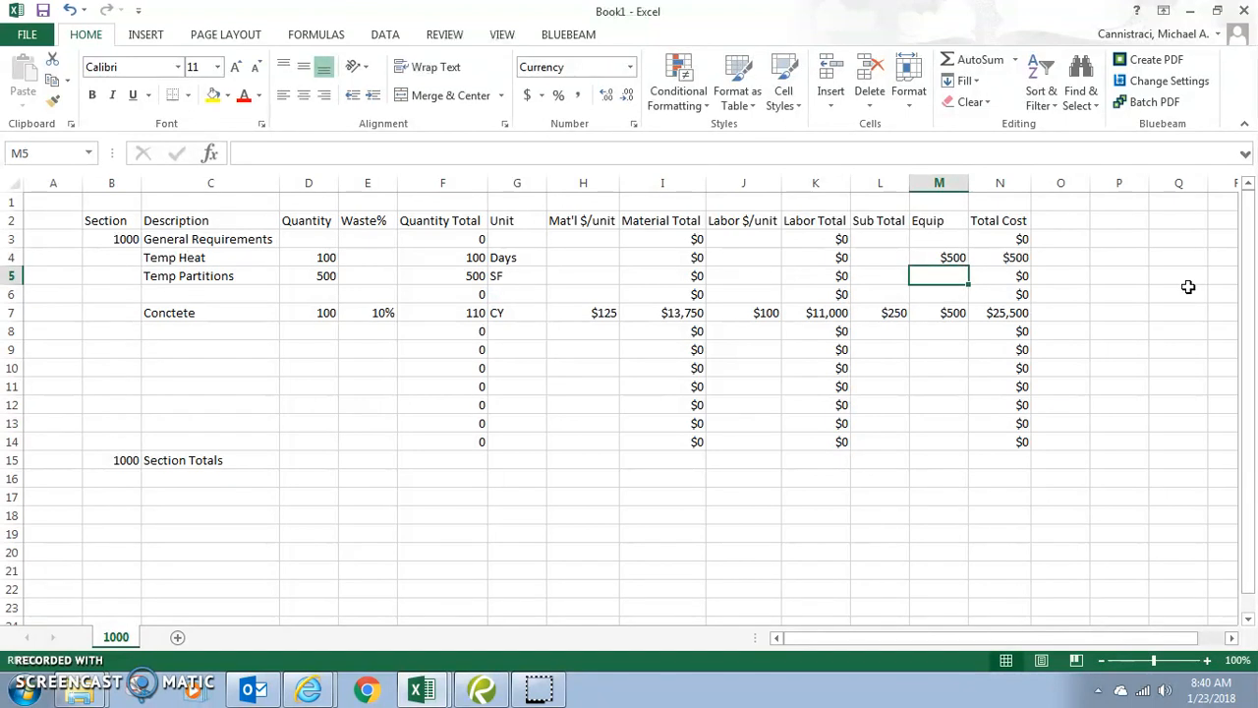
- Give Temp Partitions unit costs of $5 material, $4 labor and $1 equipment
key("Left")
key("Left")
key("Left")
key("Left")
key("Left")
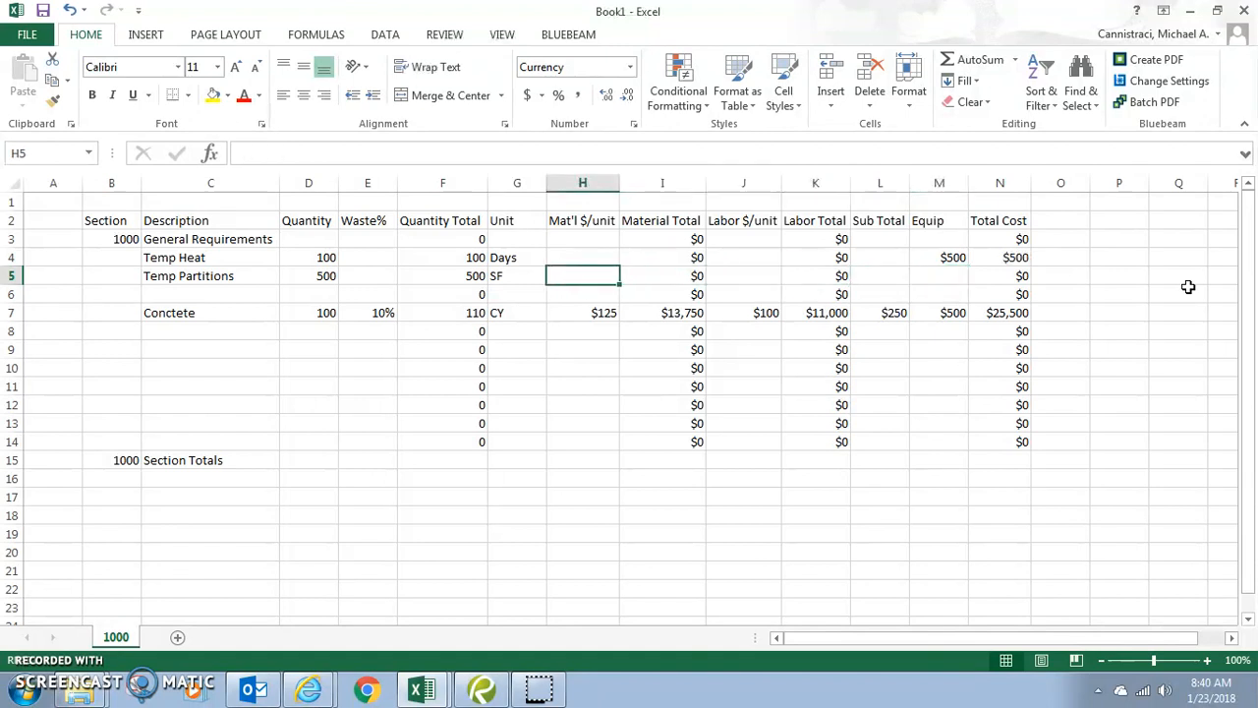
type("5")
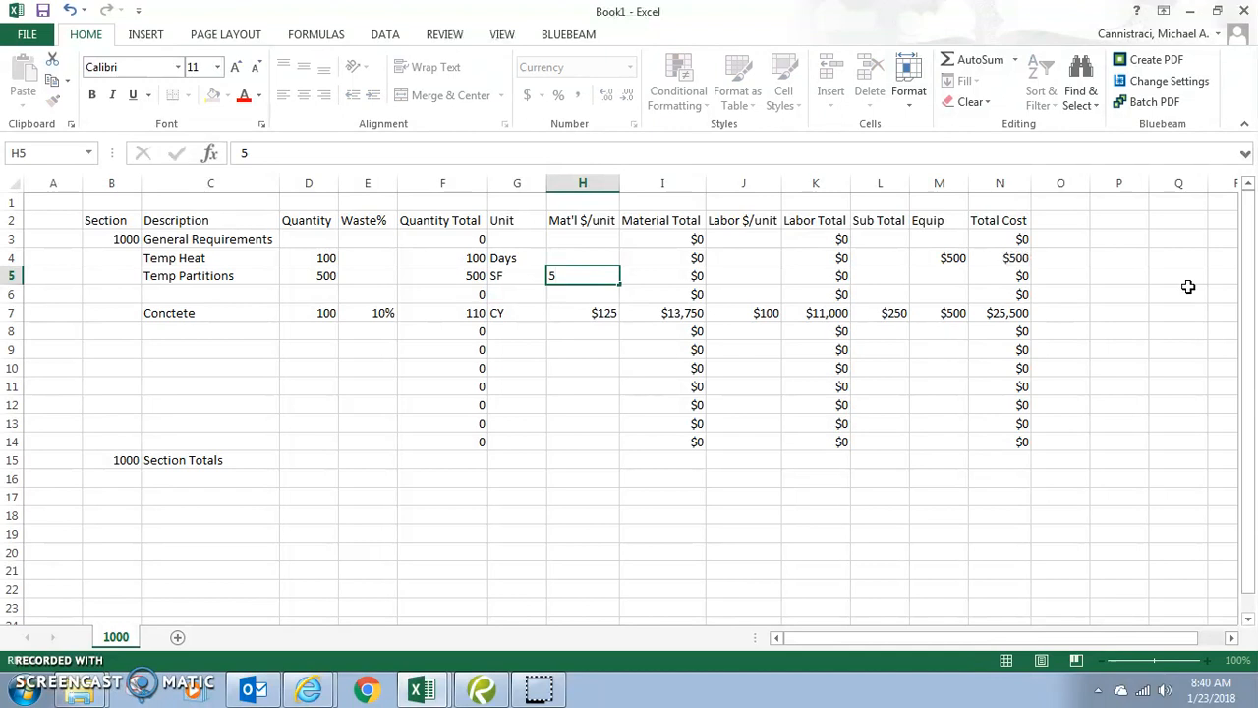
key("Right")
key("Right")
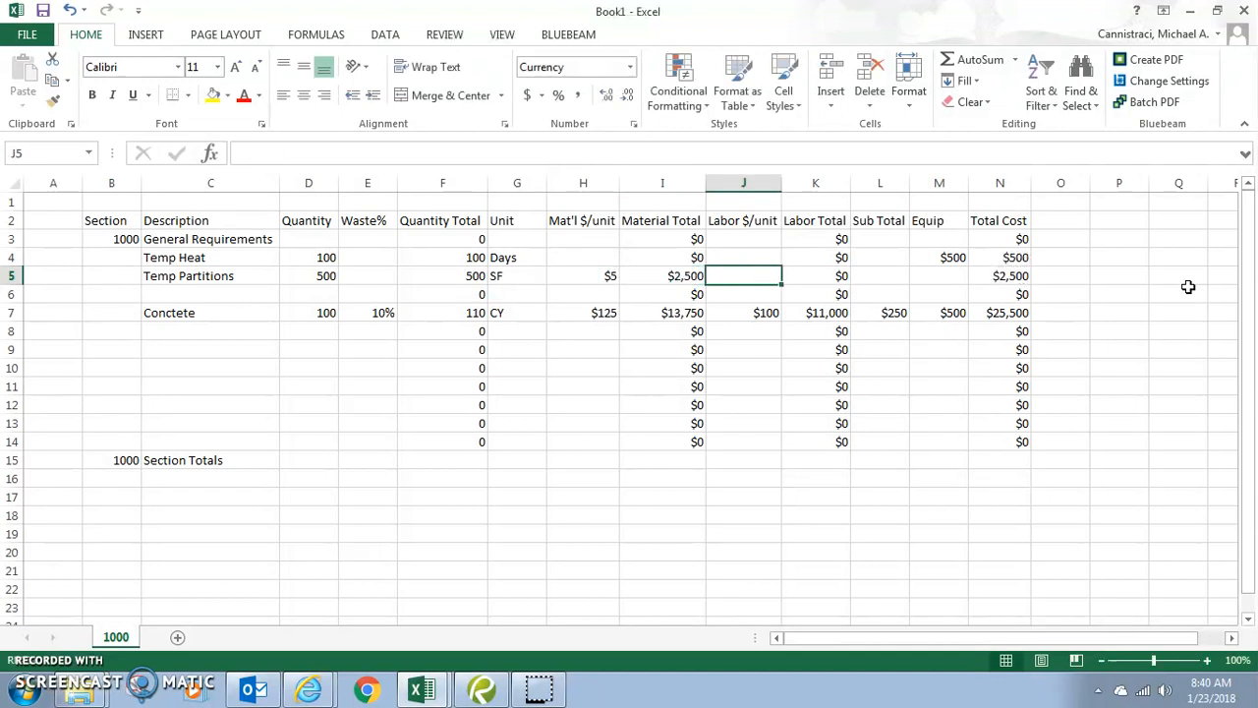
type("4")
key("Right")
key("Right")
key("Right")
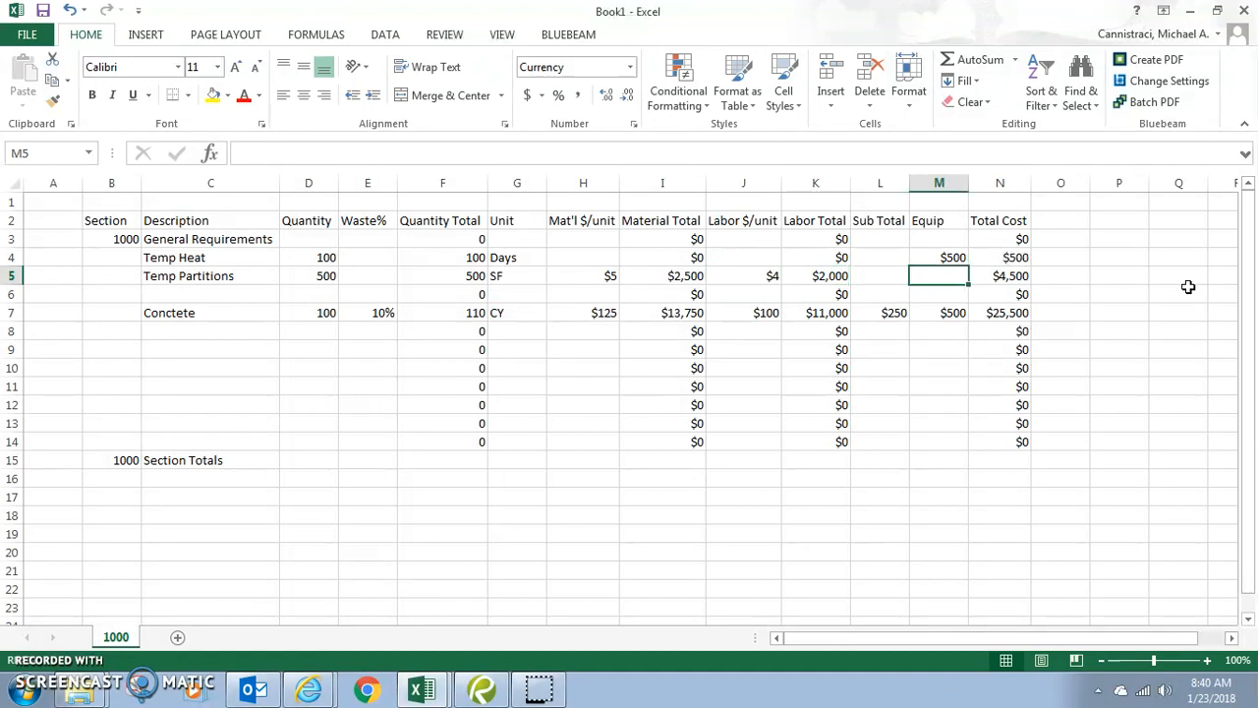
type("1")
key("Return")
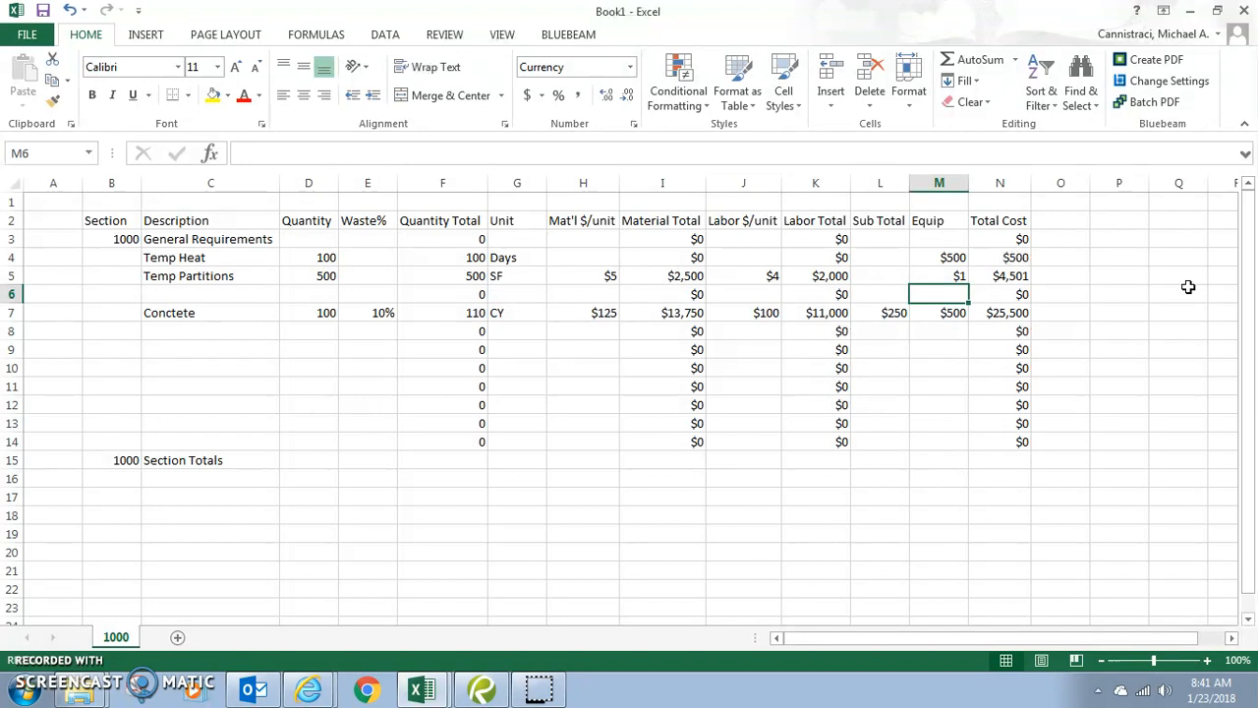
key("Left")
key("Left")
key("Left")
key("Left")
key("Left")
key("Left")
key("Left")
key("Left")
key("Left")
key("Left")
key("Left")
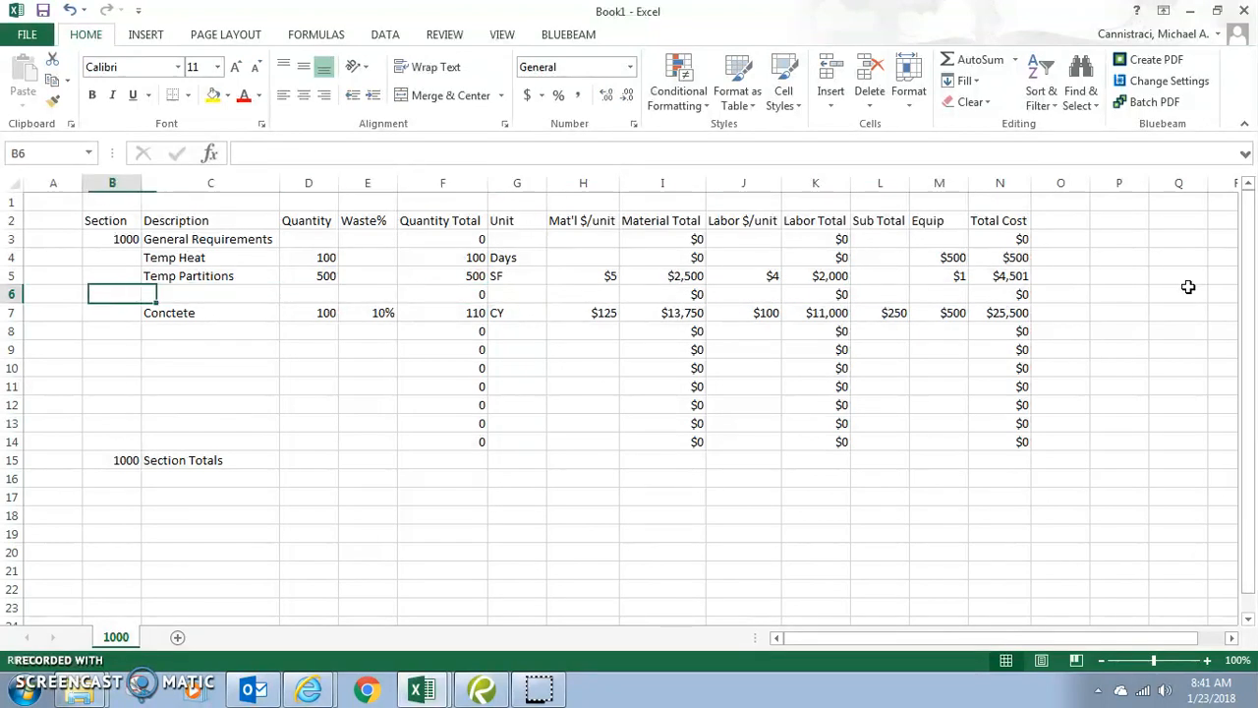
key("Right")
- Add a Paint Temp Partitions line in row 6 with quantity 500 SF and a $1 sub total
type("Pain")
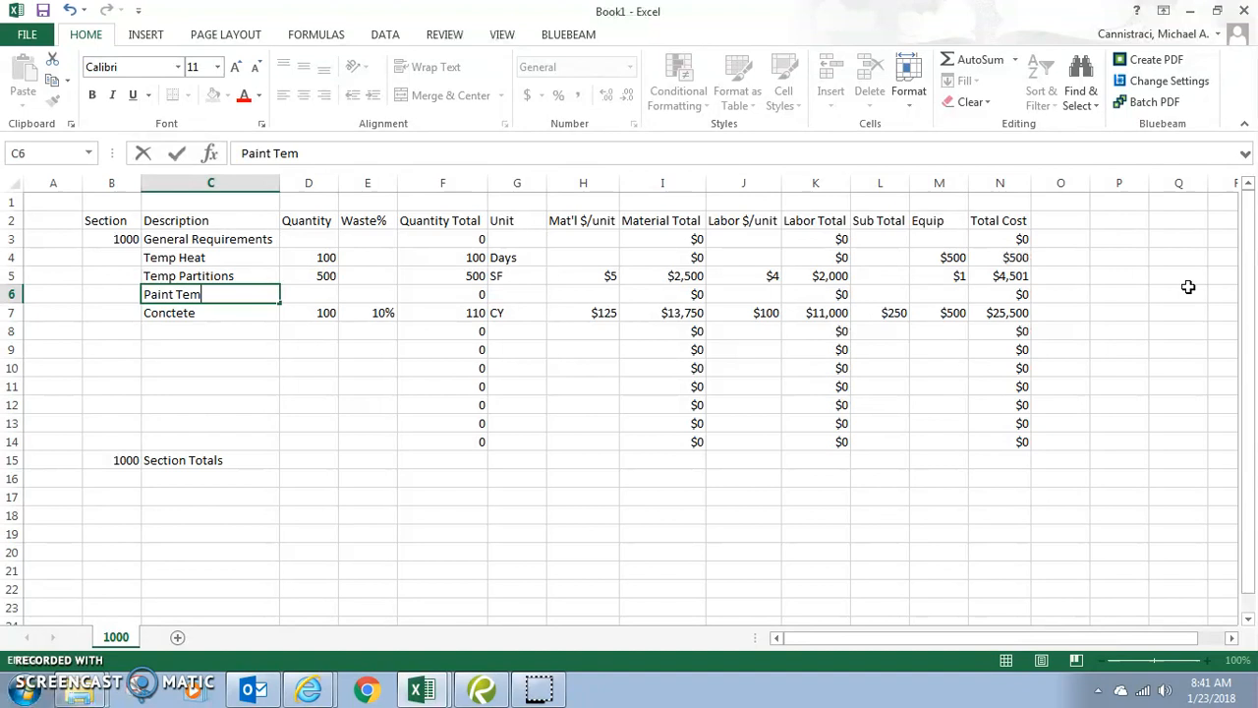
type("t Temp Partitions")
key("Tab")
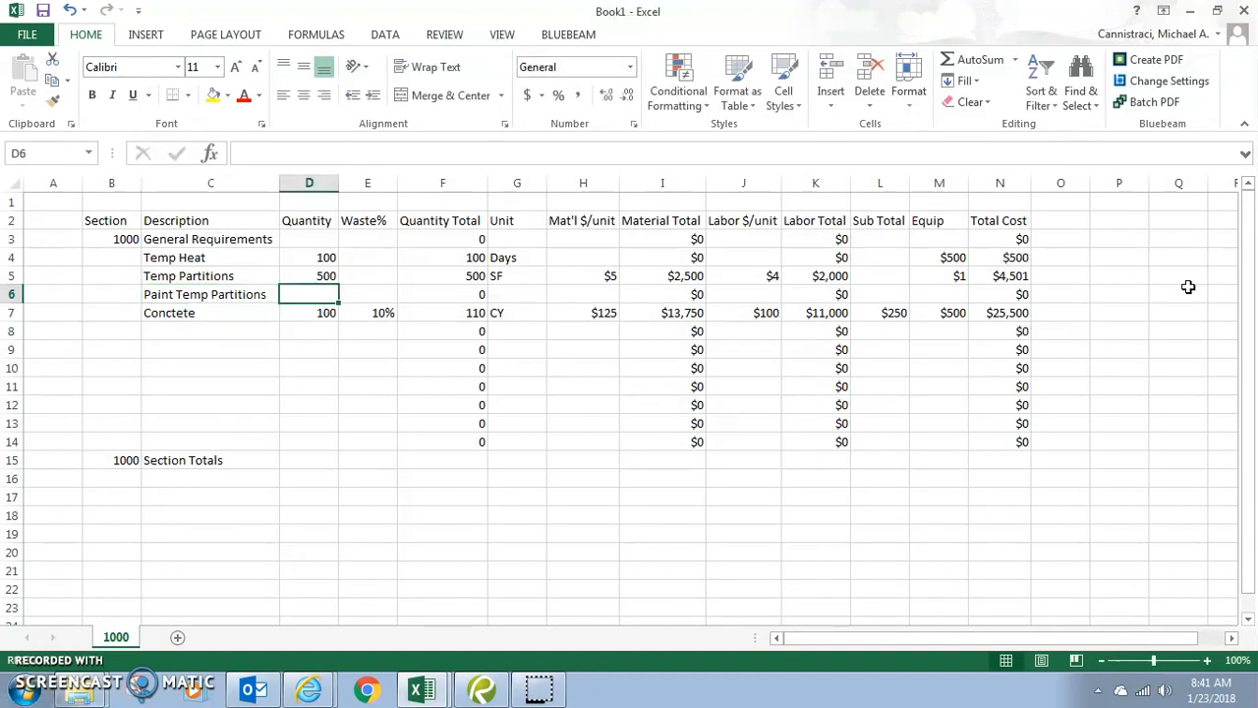
type("50")
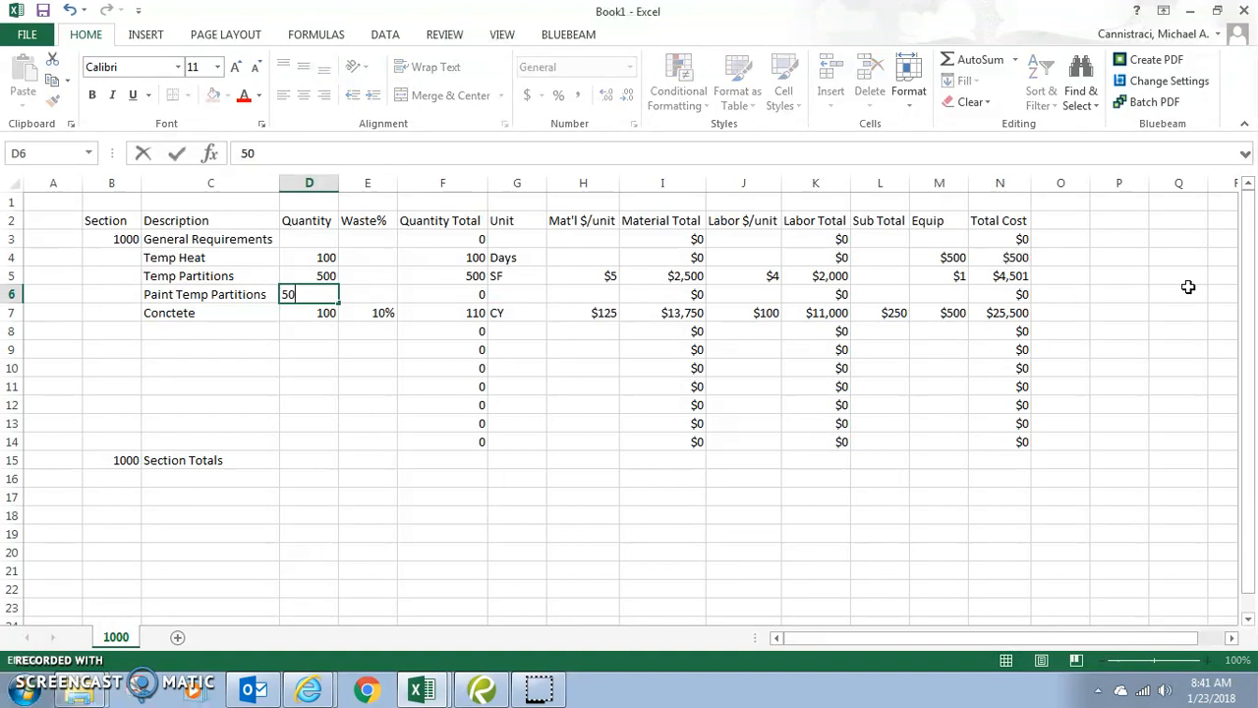
key("Tab")
key("Tab")
key("Tab")
key("Tab")
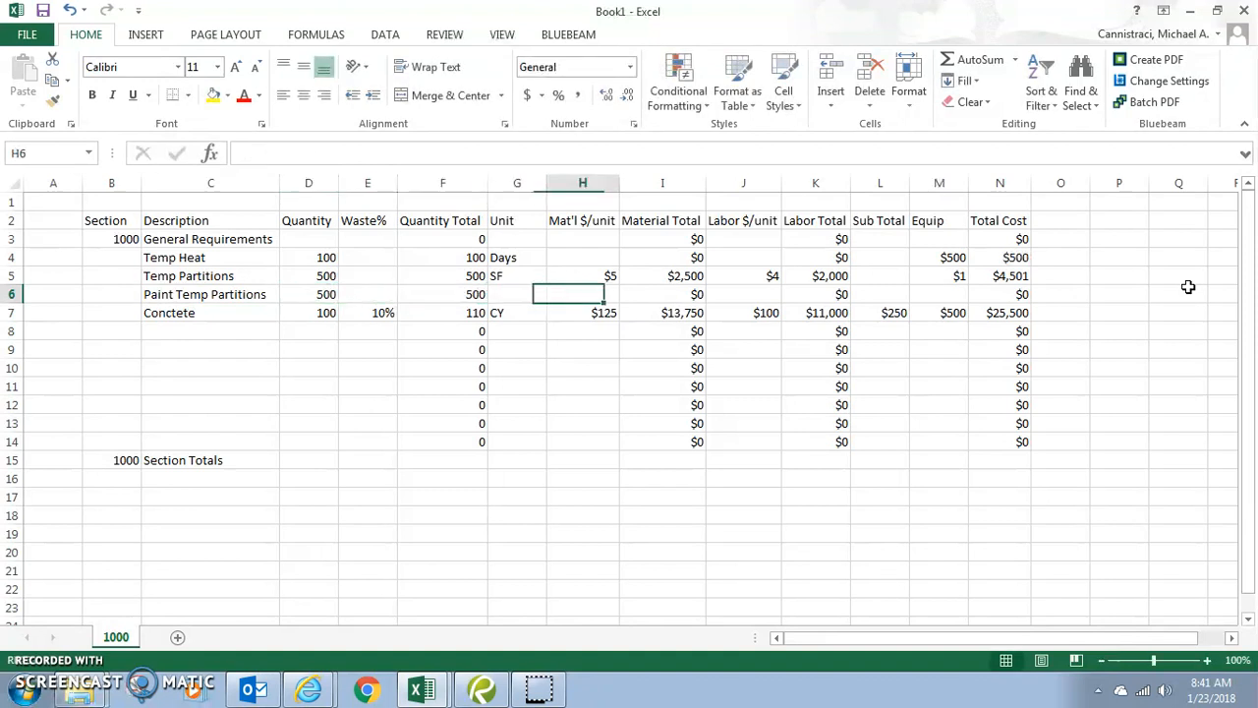
key("shift+Tab")
type("SF")
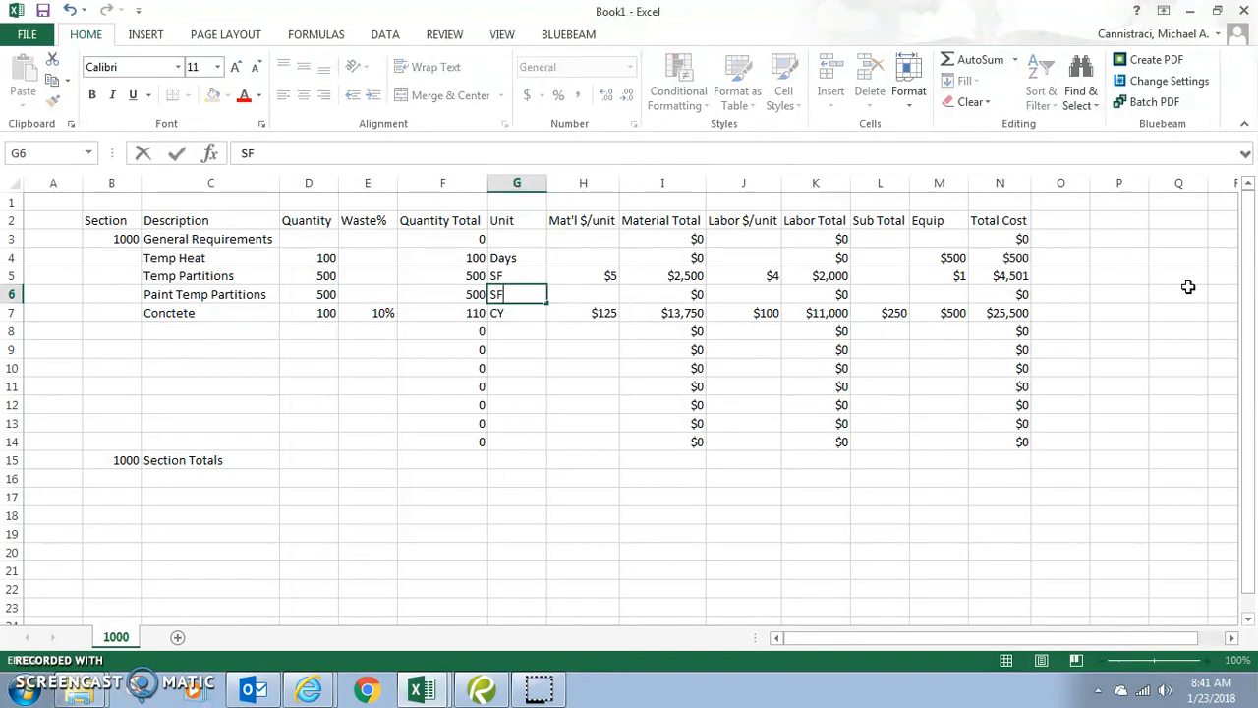
key("Tab")
key("Tab")
key("Tab")
key("Tab")
key("Tab")
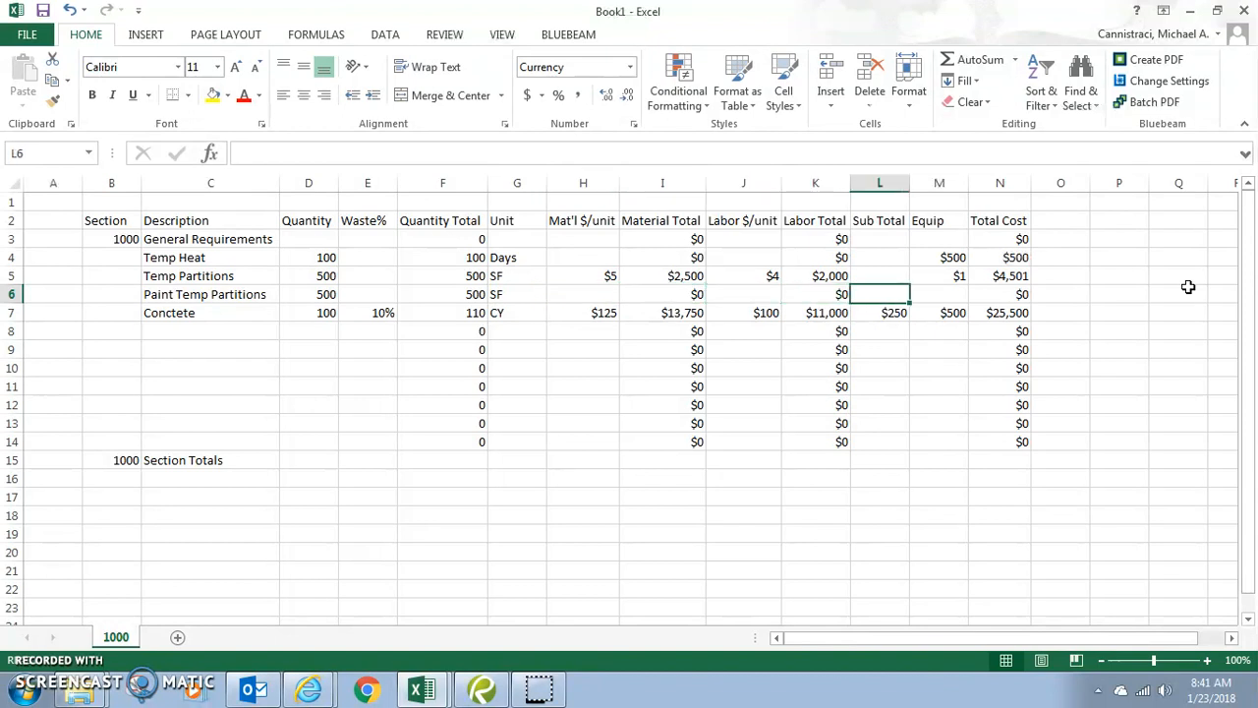
type("1")
key("Tab")
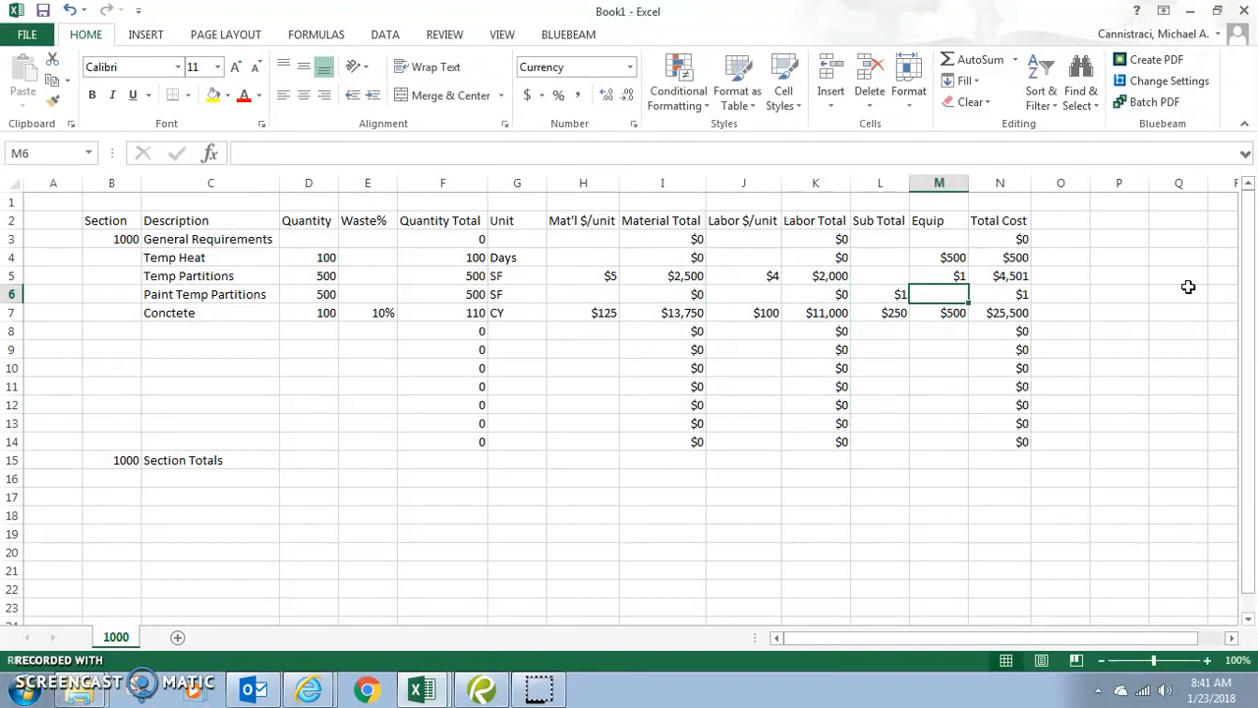
key("shift+Tab")
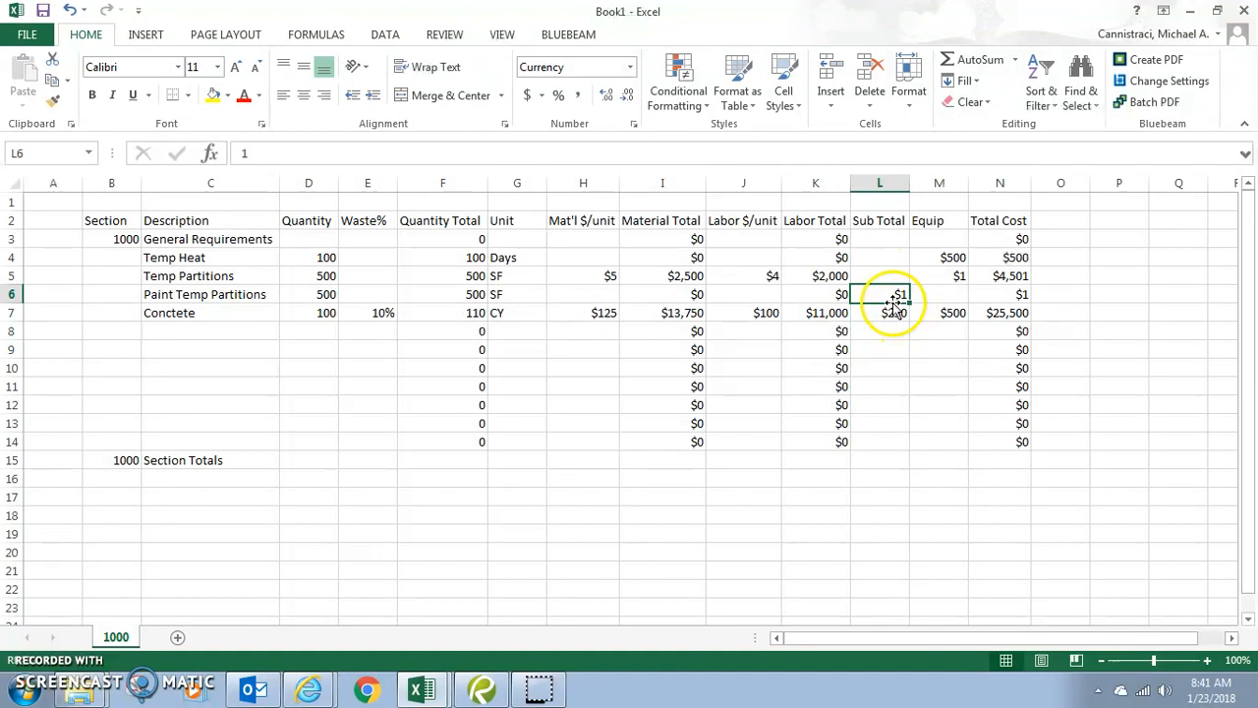
- Replace the Paint Temp Partitions sub total in L6 with $500
key("BackSpace")
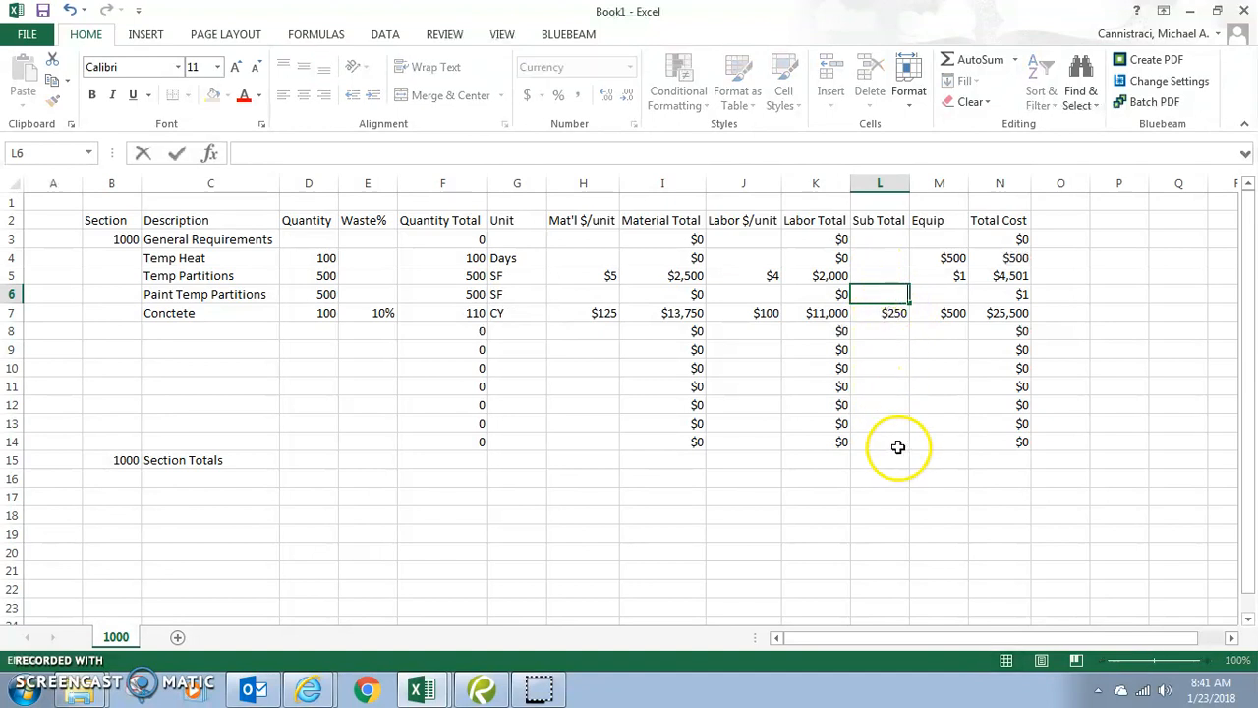
left_click(830, 294)
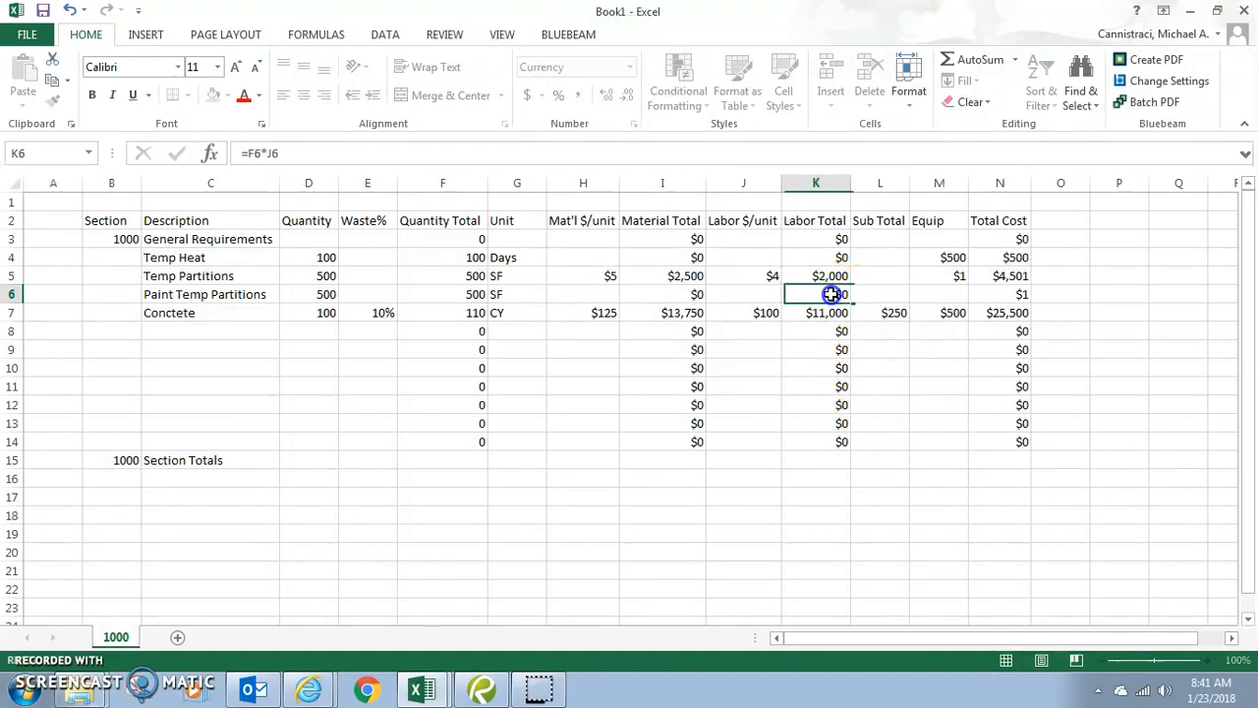
left_click(880, 295)
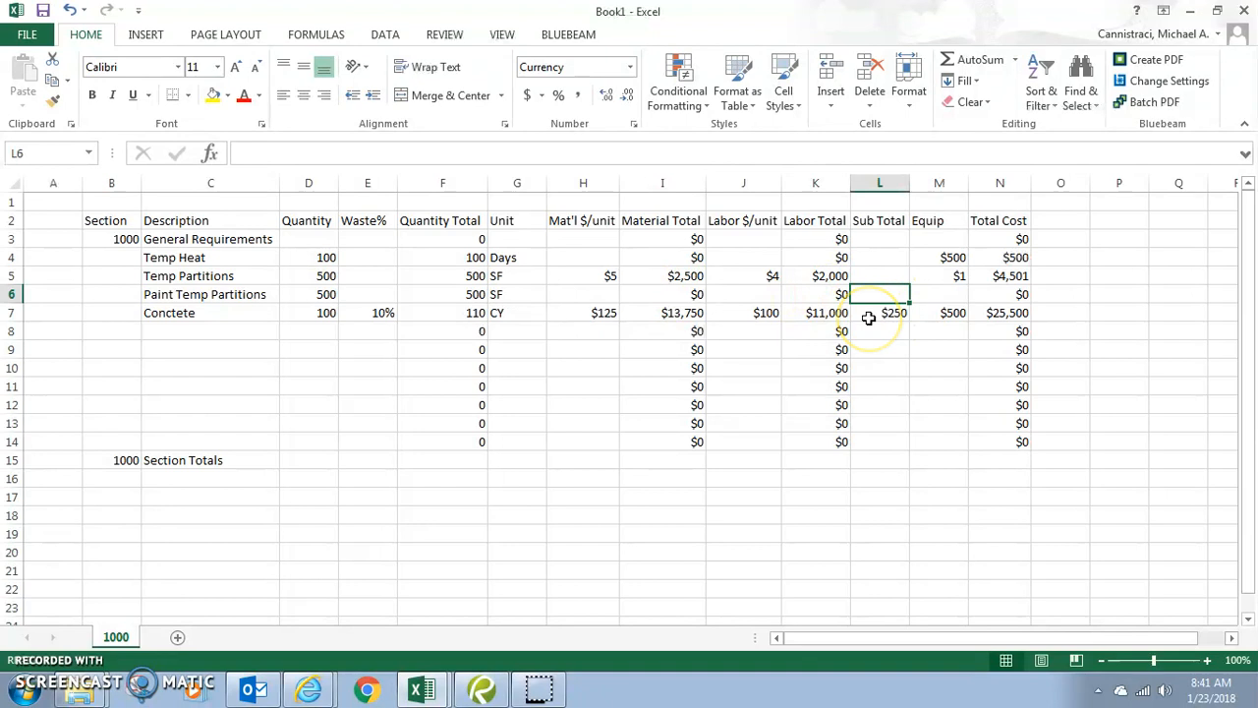
type("500")
key("Return")
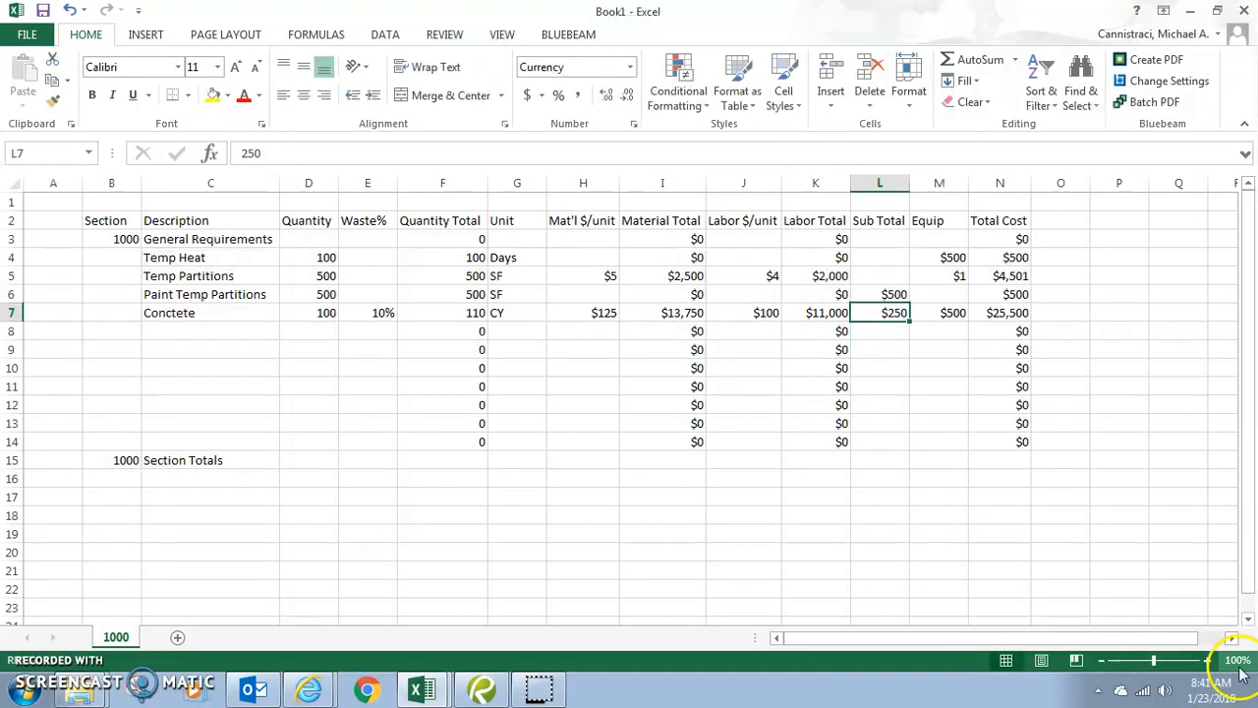
- Check the Total Cost formulas for Temp Heat, Temp Partitions, Paint Temp Partitions and Concrete
left_click_drag(1023, 236, 1023, 441)
left_click(1022, 257)
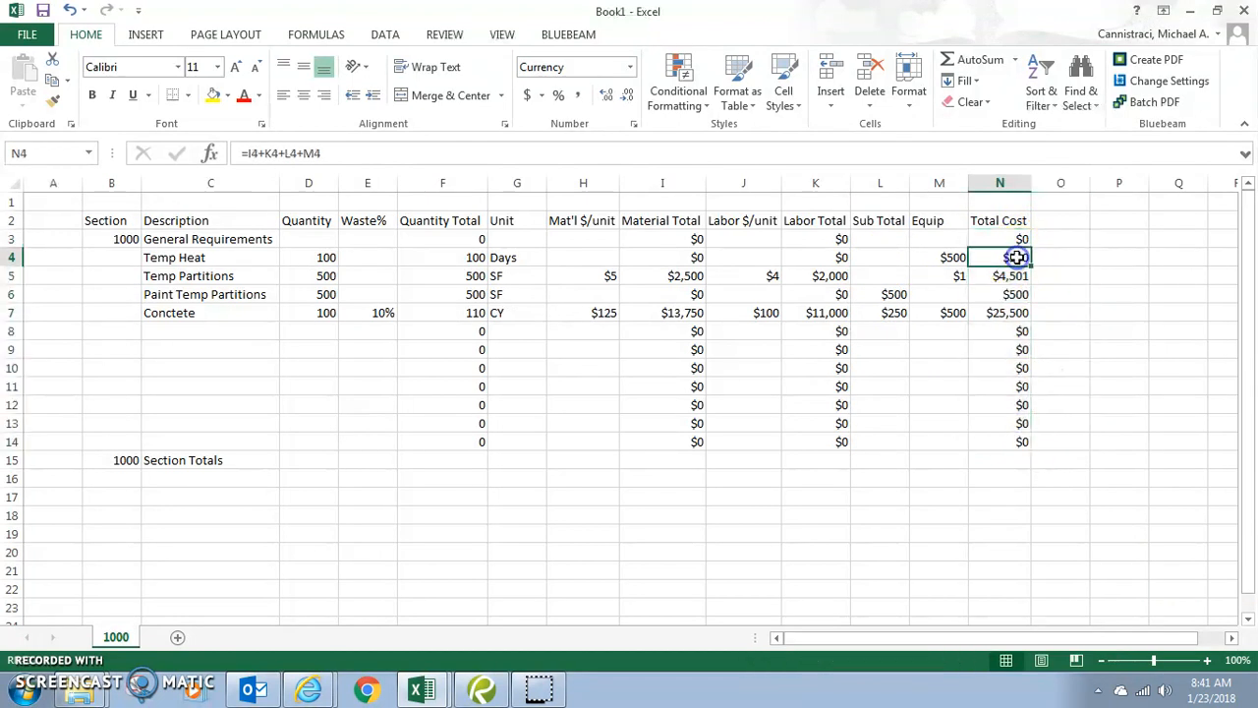
double_click(1020, 258)
left_click(1020, 276)
double_click(1020, 275)
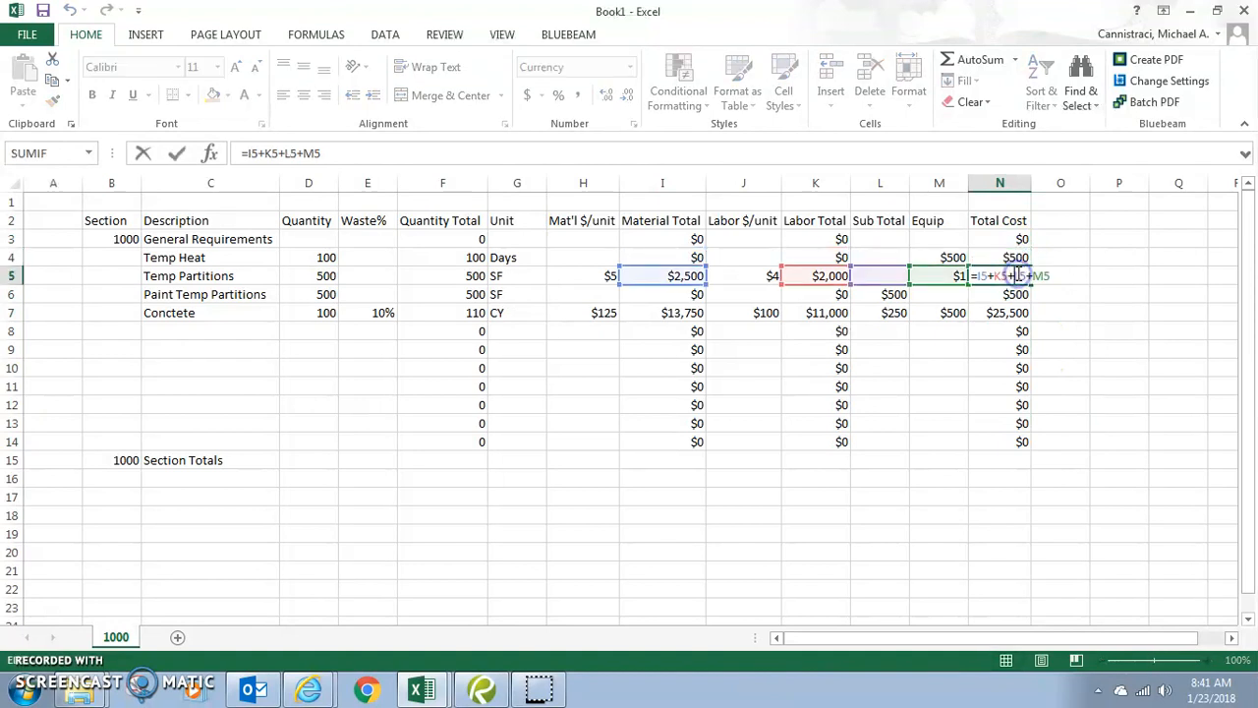
double_click(1012, 294)
left_click(1003, 312)
double_click(1003, 313)
key("Escape")
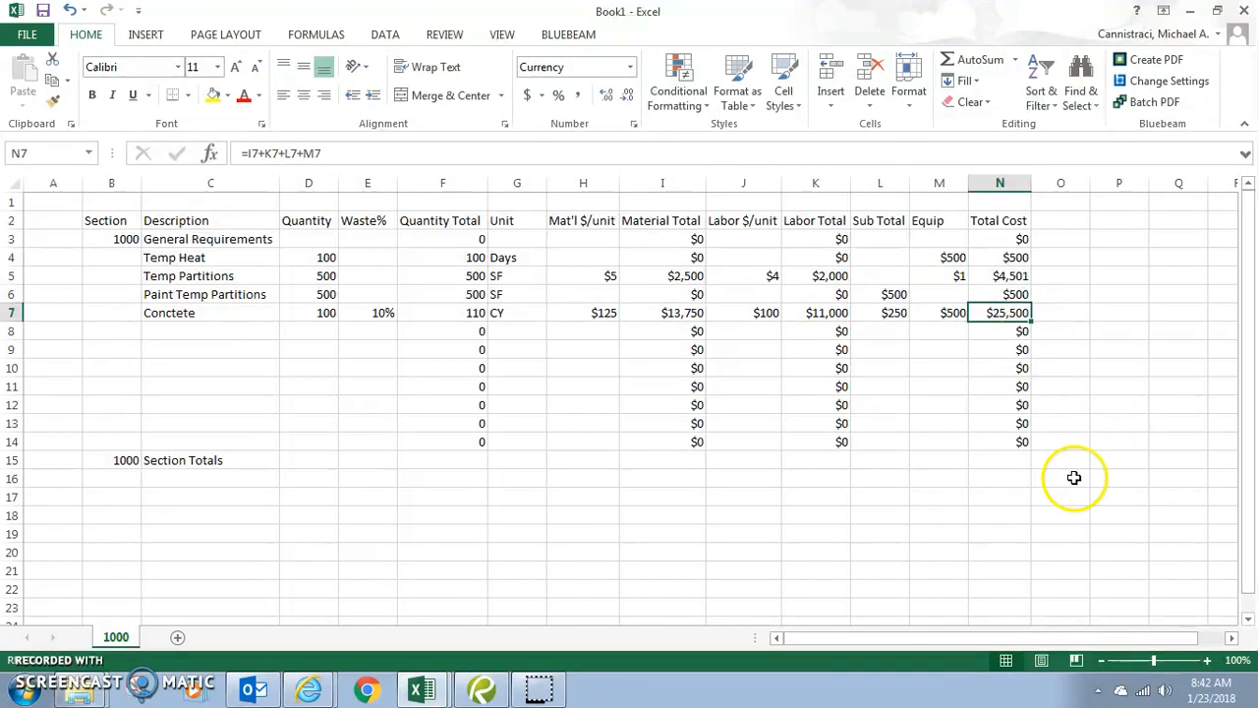
left_click(1015, 458)
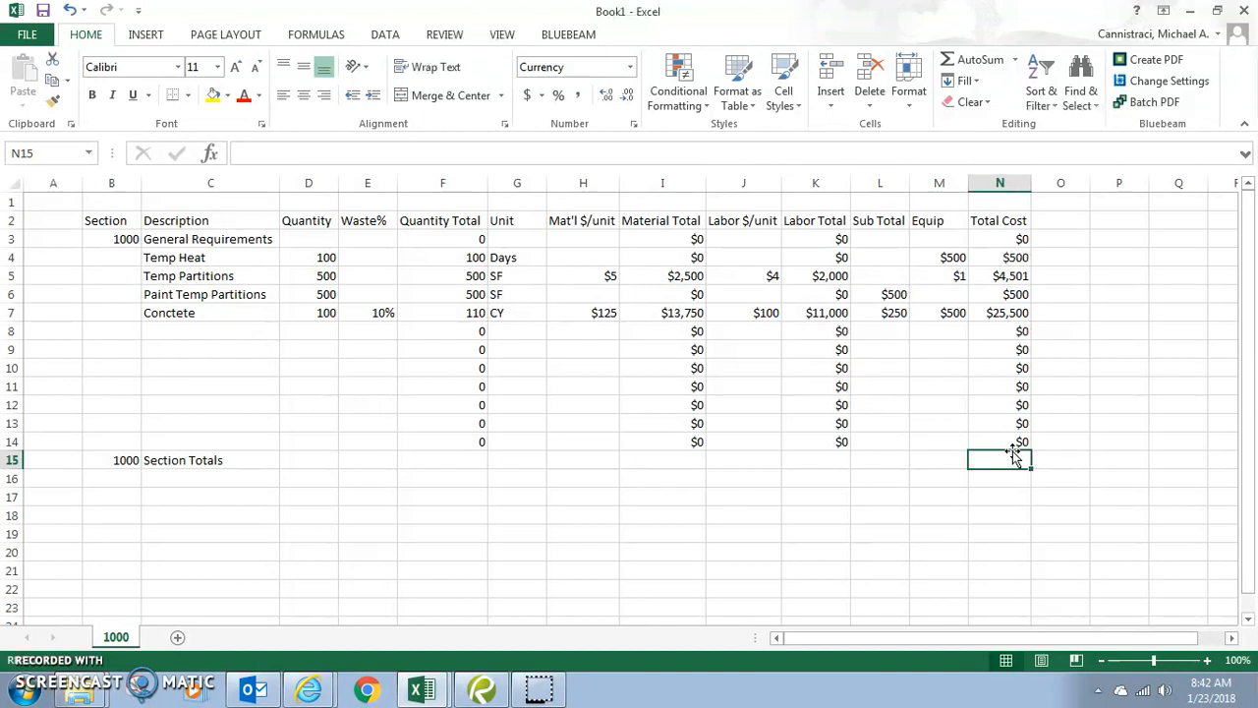
type("=")
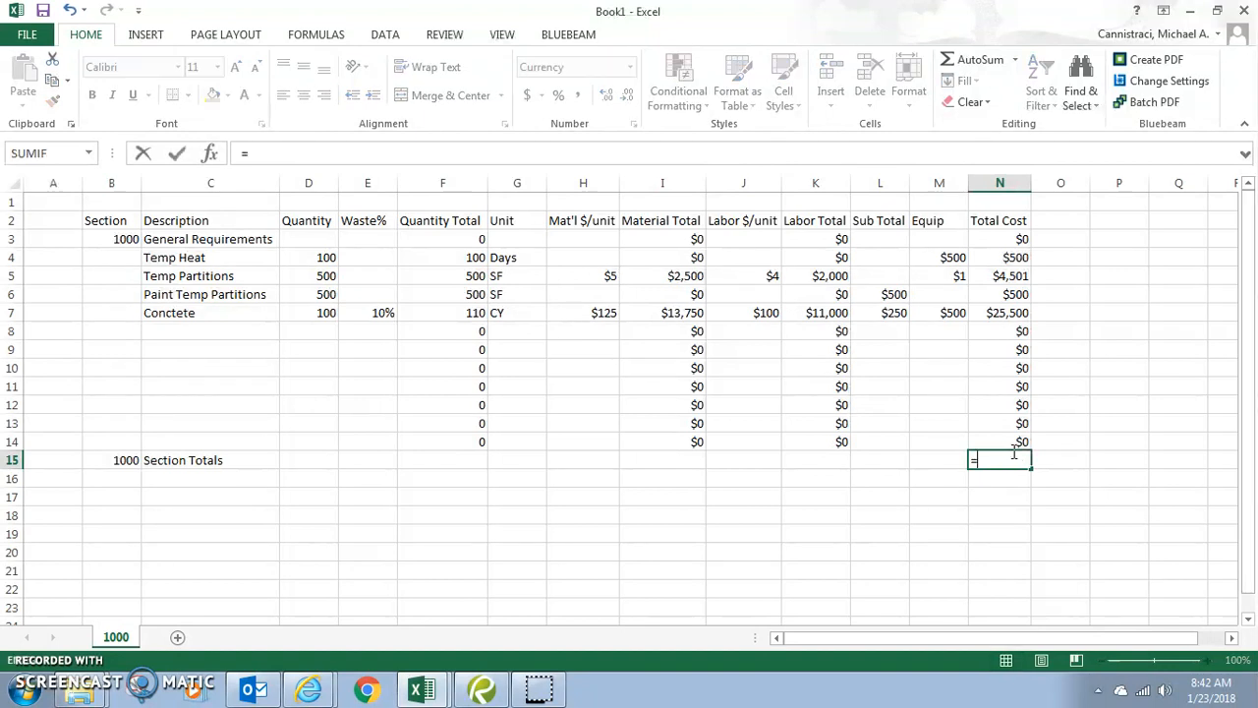
left_click(1017, 438)
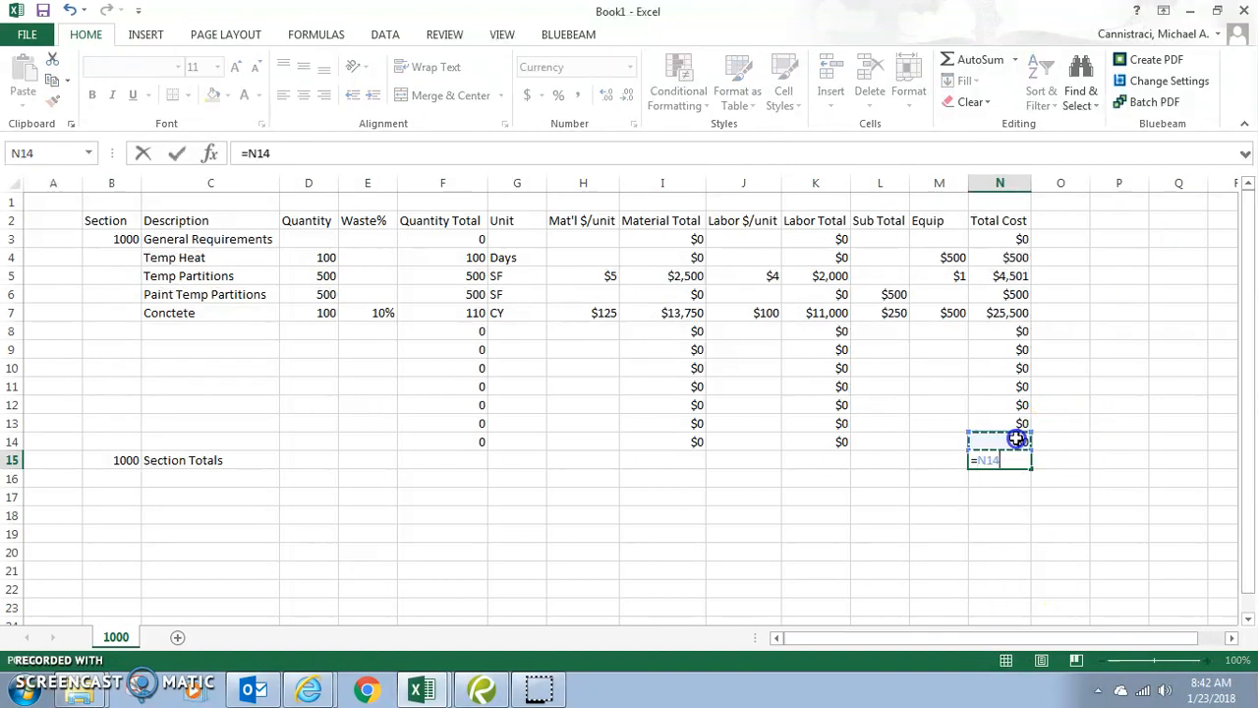
type("+")
left_click(1018, 424)
type("+")
left_click(1010, 407)
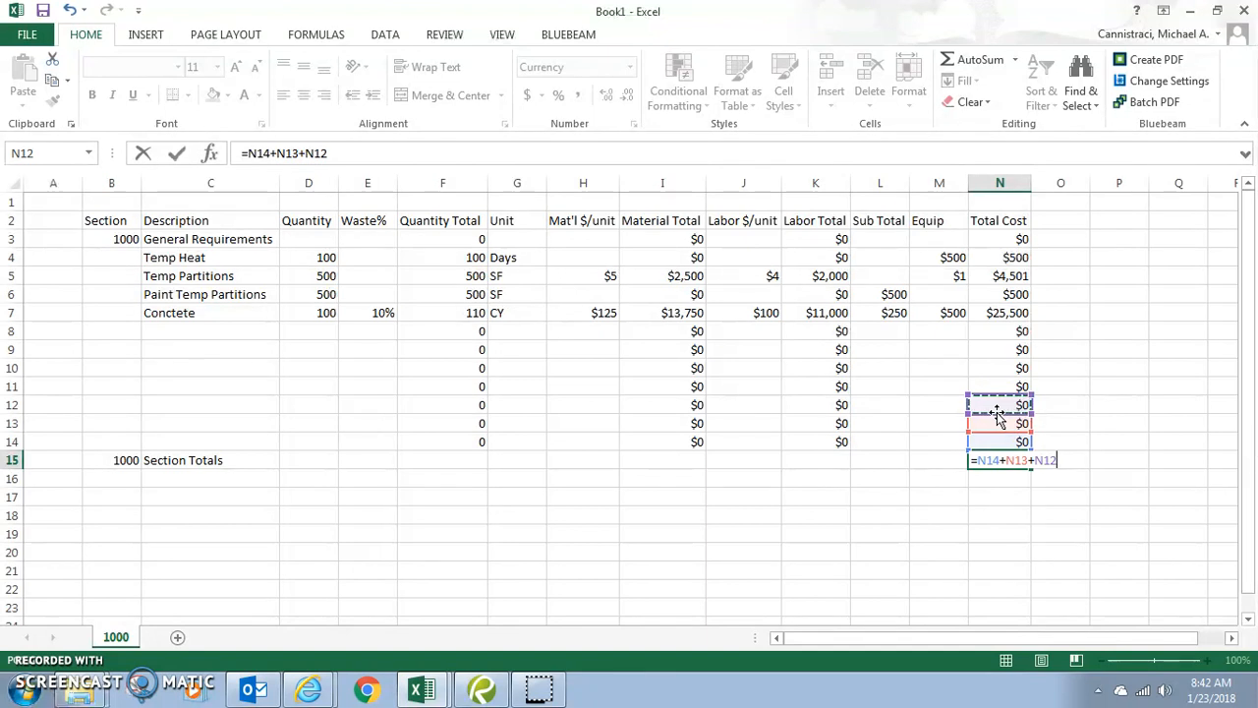
key("Escape")
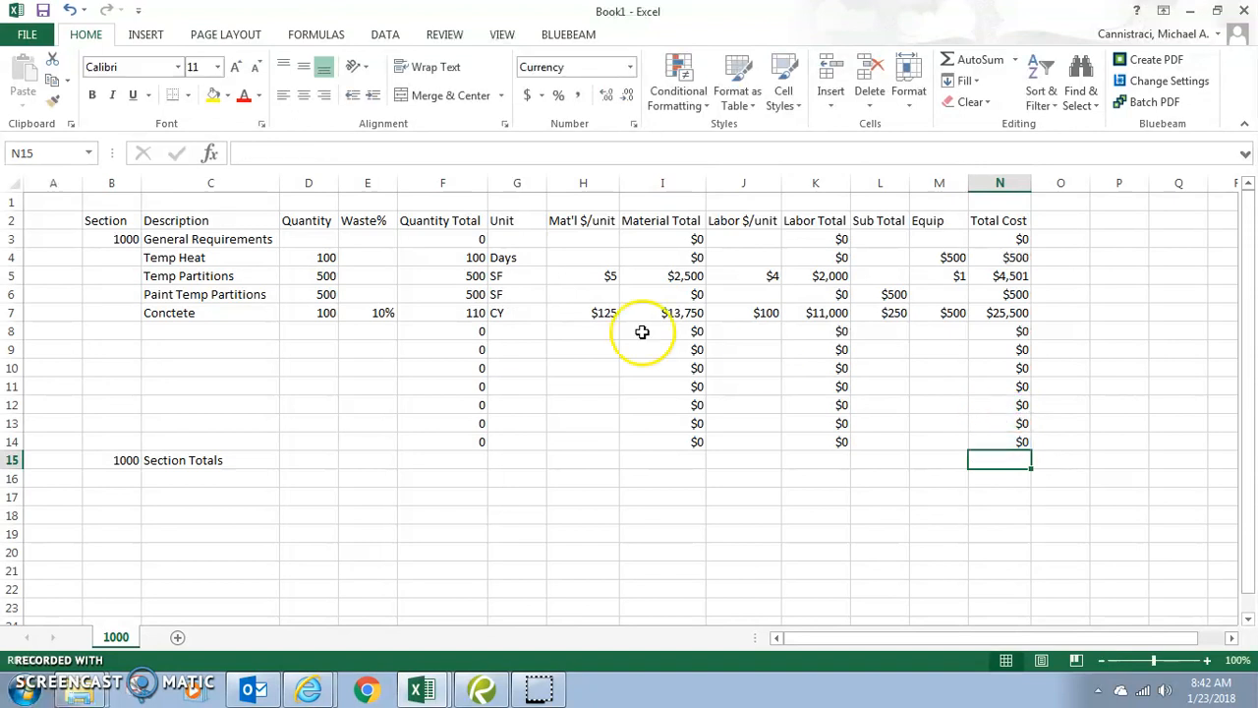
left_click_drag(12, 239, 12, 444)
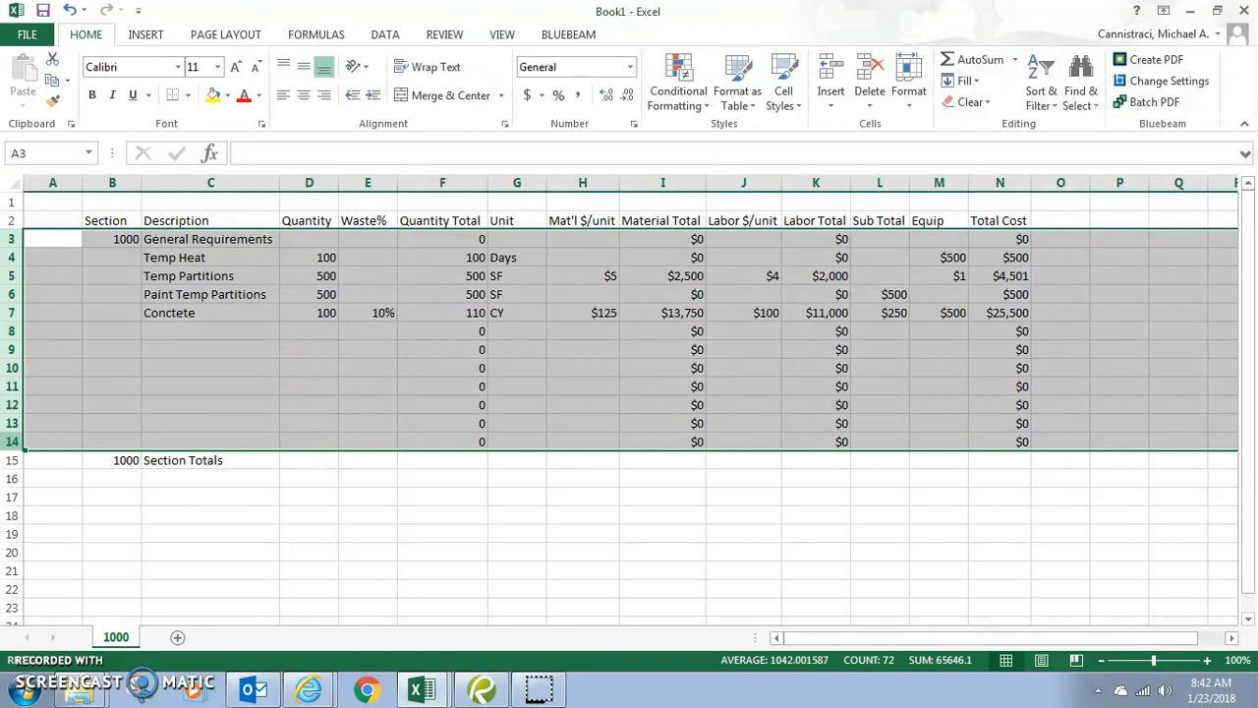
left_click(116, 425)
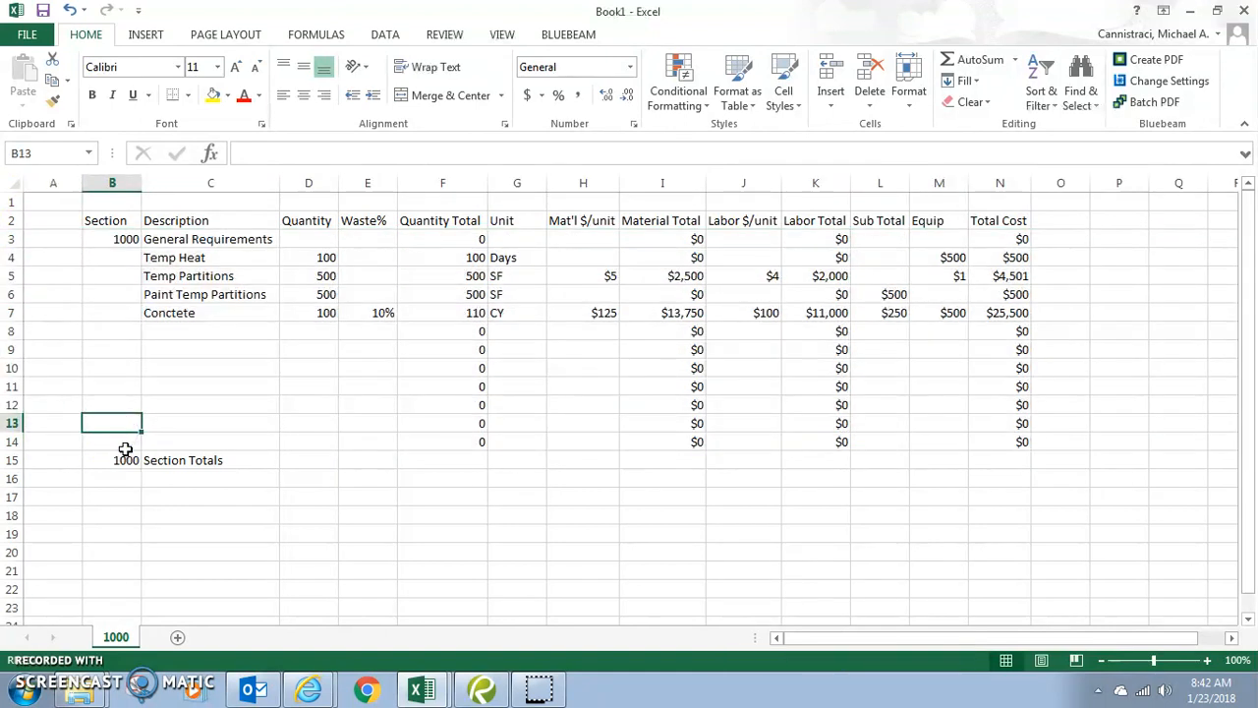
left_click(991, 458)
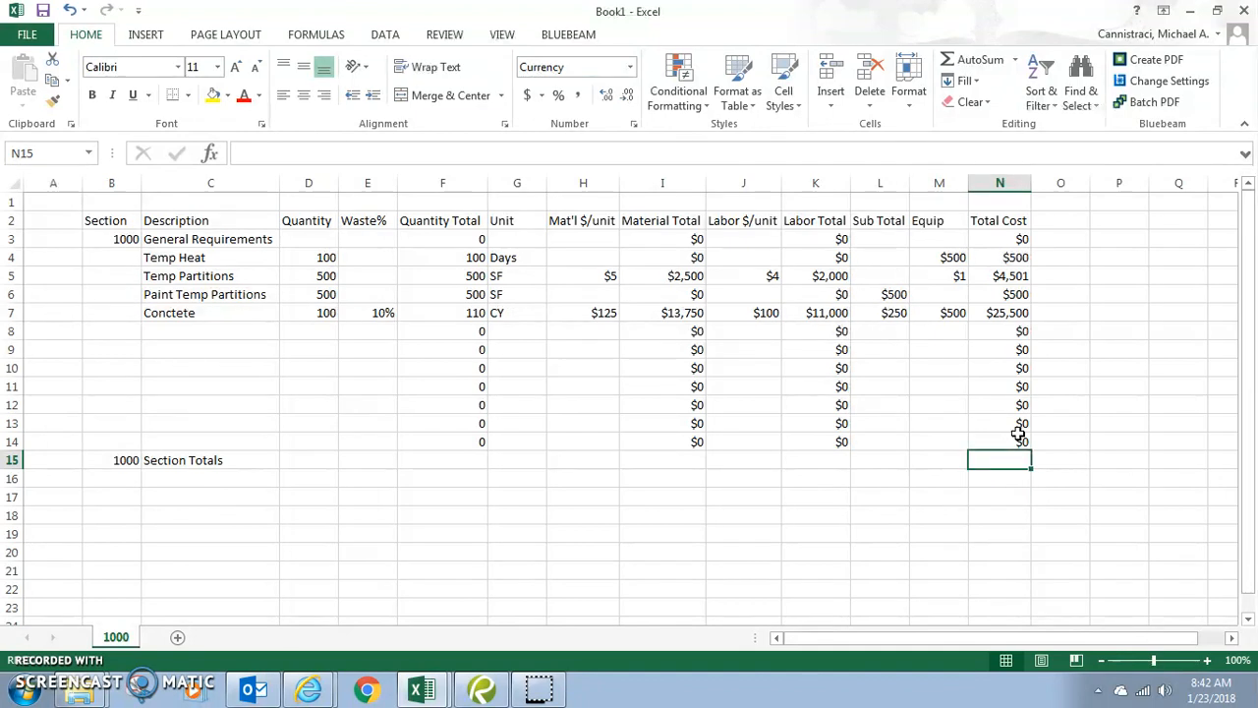
- Write =SUM(N3:N14) in the Total Cost section total, then clear N15 again
type("=")
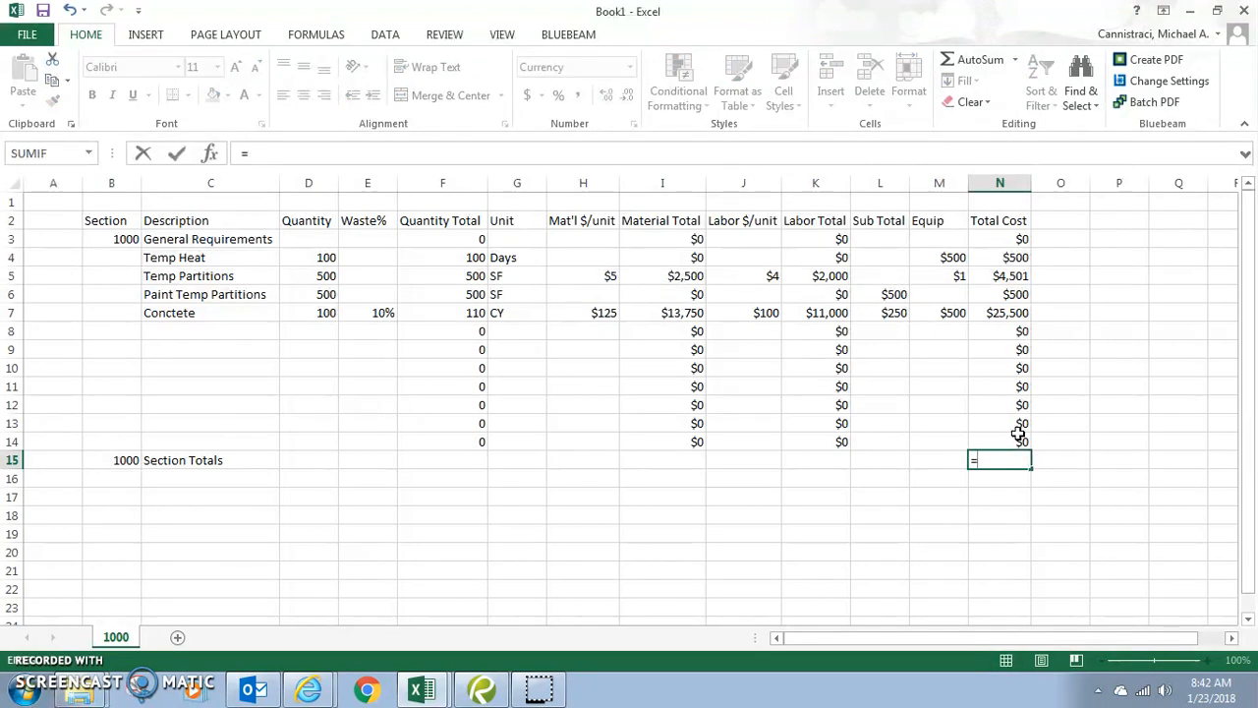
type("SUM")
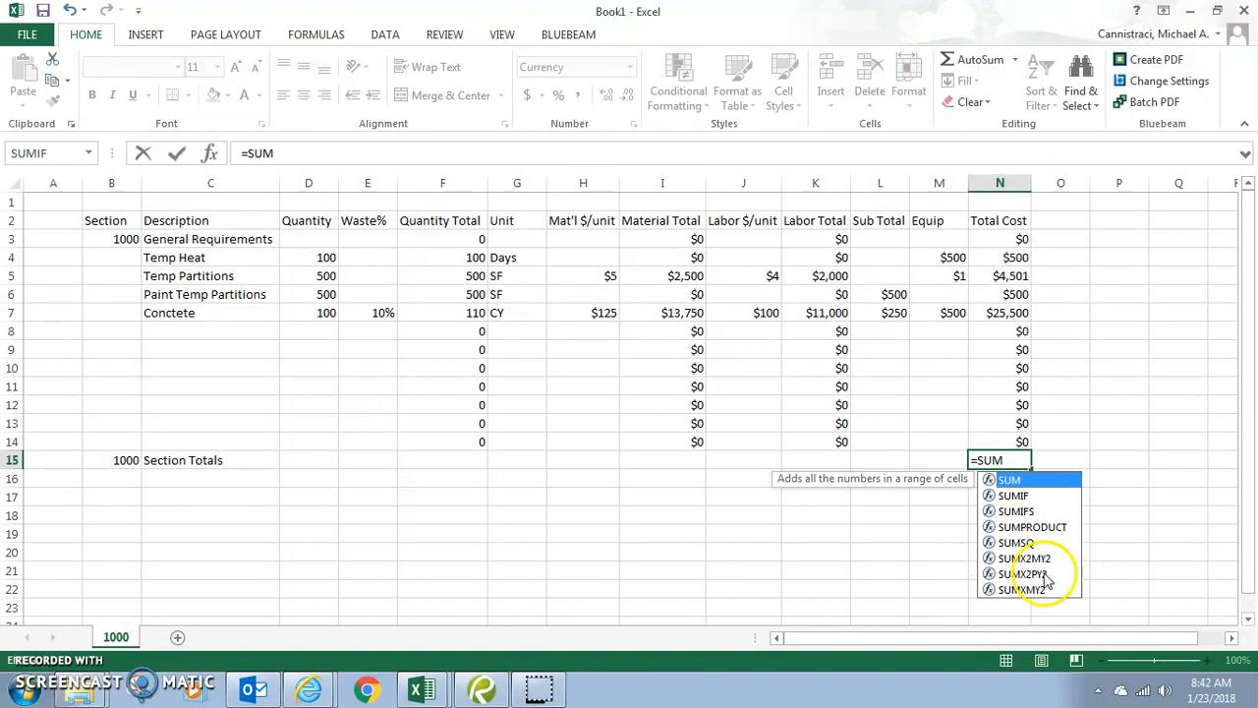
left_click(1010, 460)
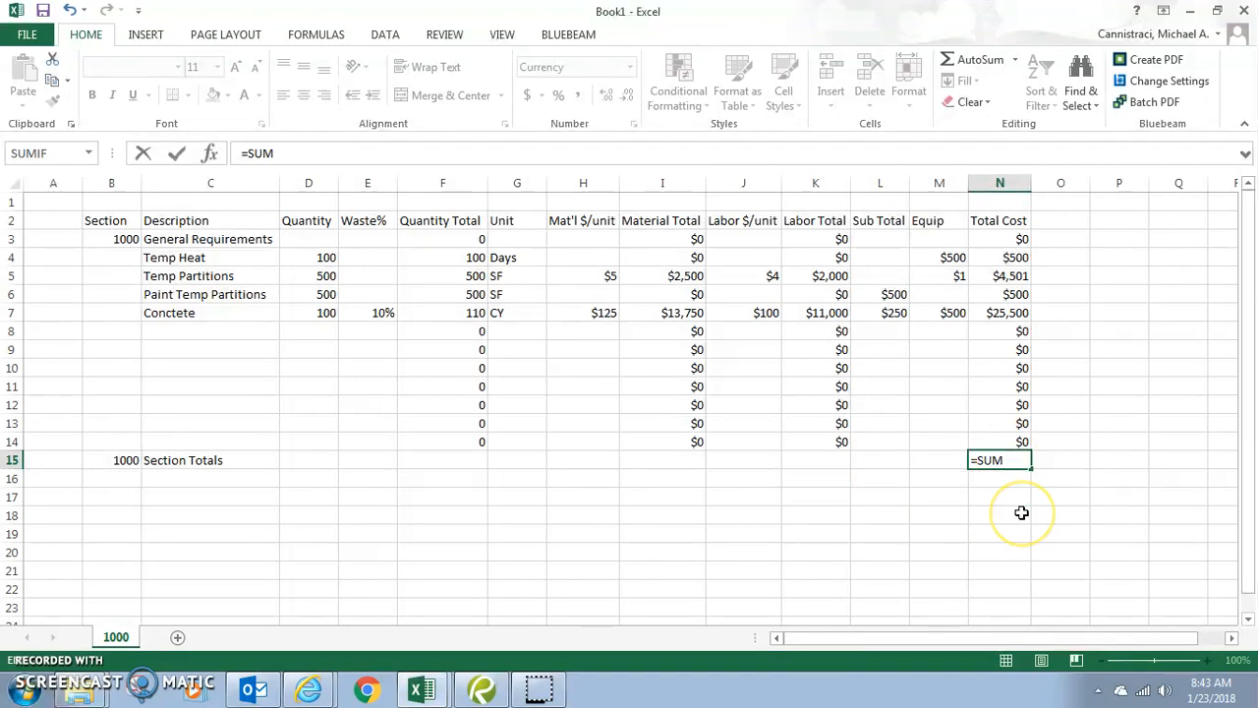
type("(")
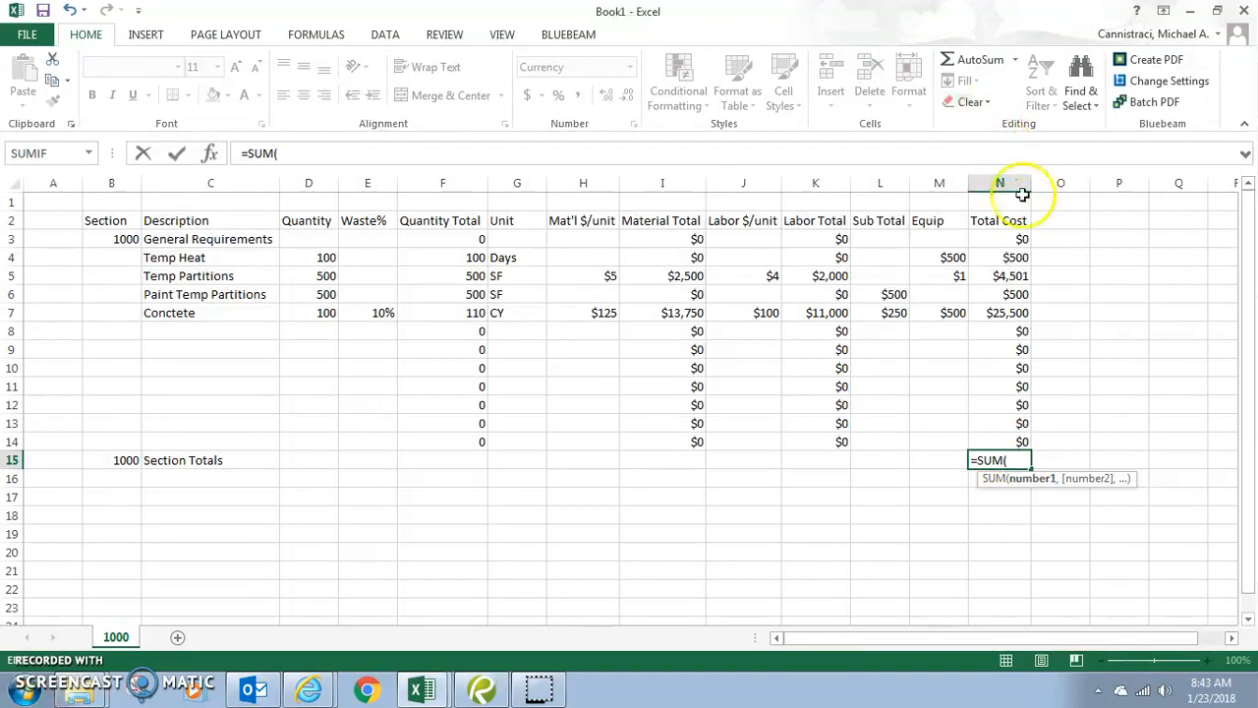
left_click(1012, 237)
left_click_drag(1013, 237, 1042, 449)
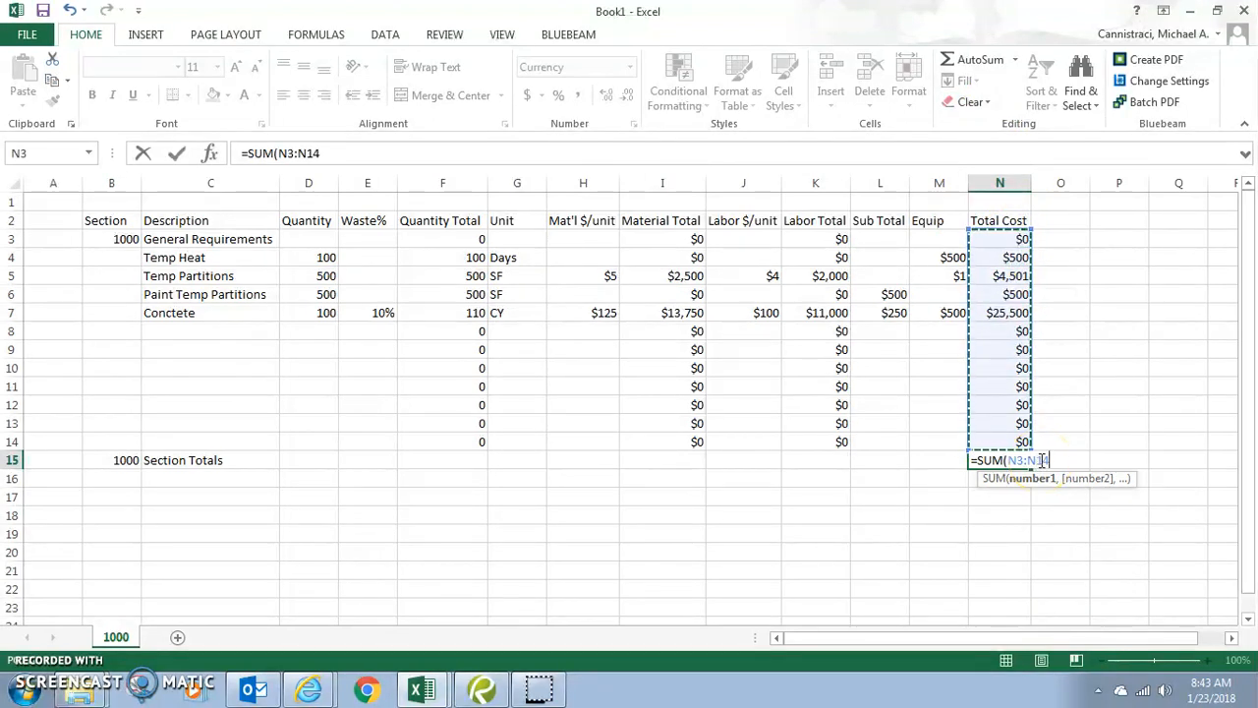
type(")")
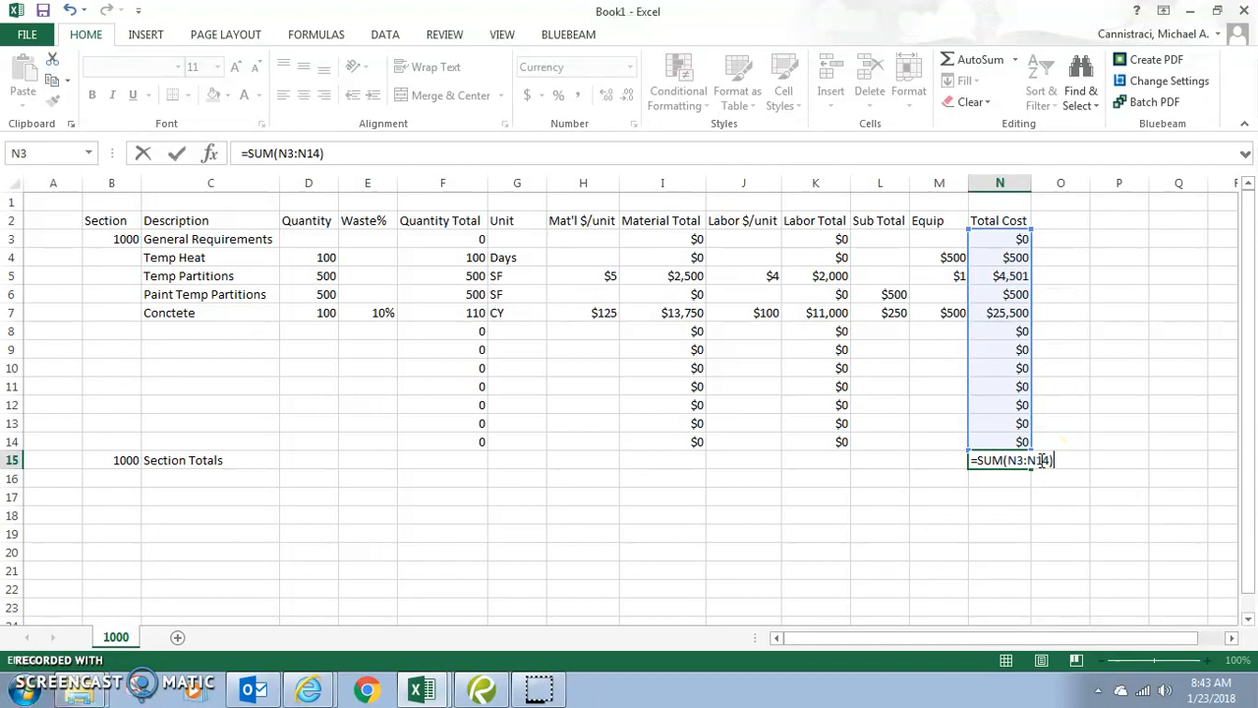
key("Return")
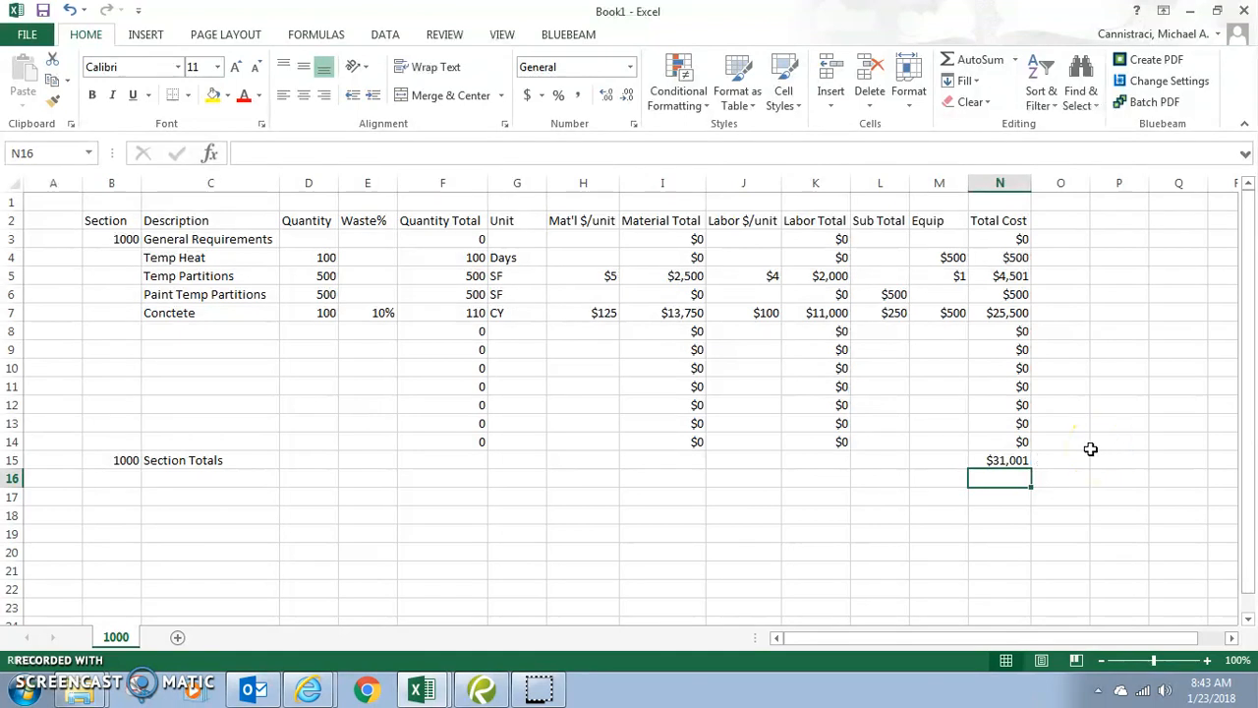
left_click(1015, 460)
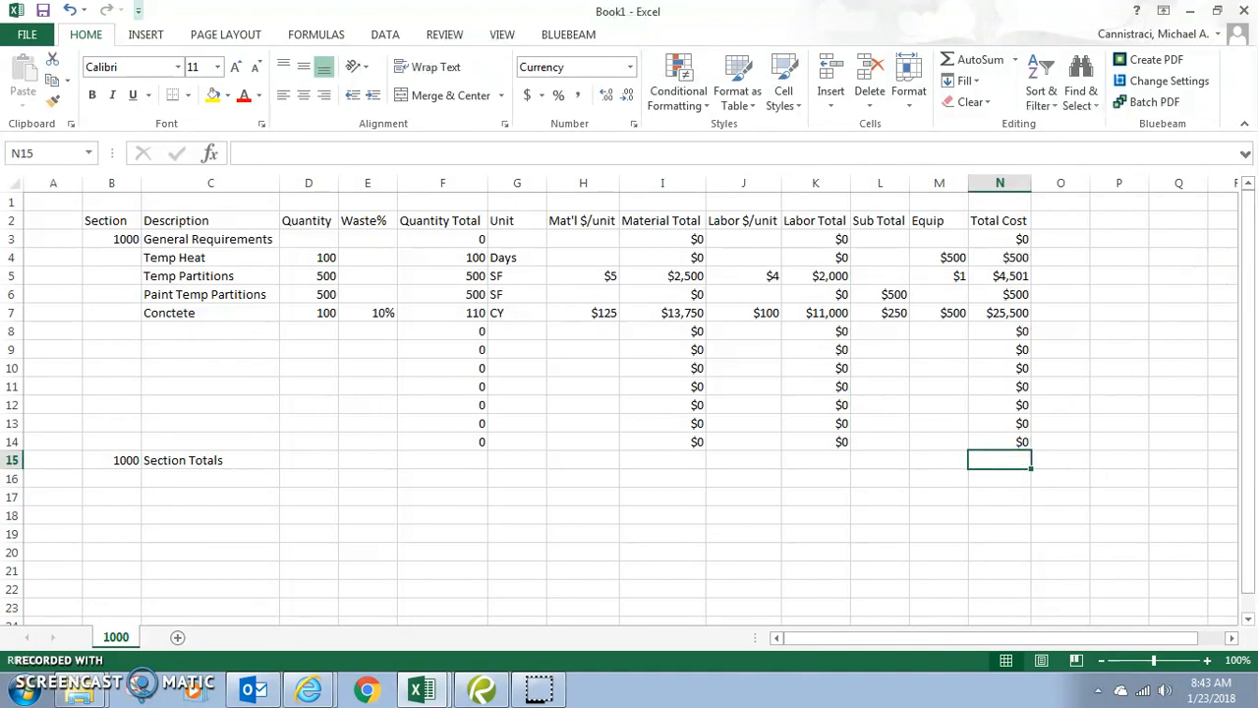
left_click(317, 34)
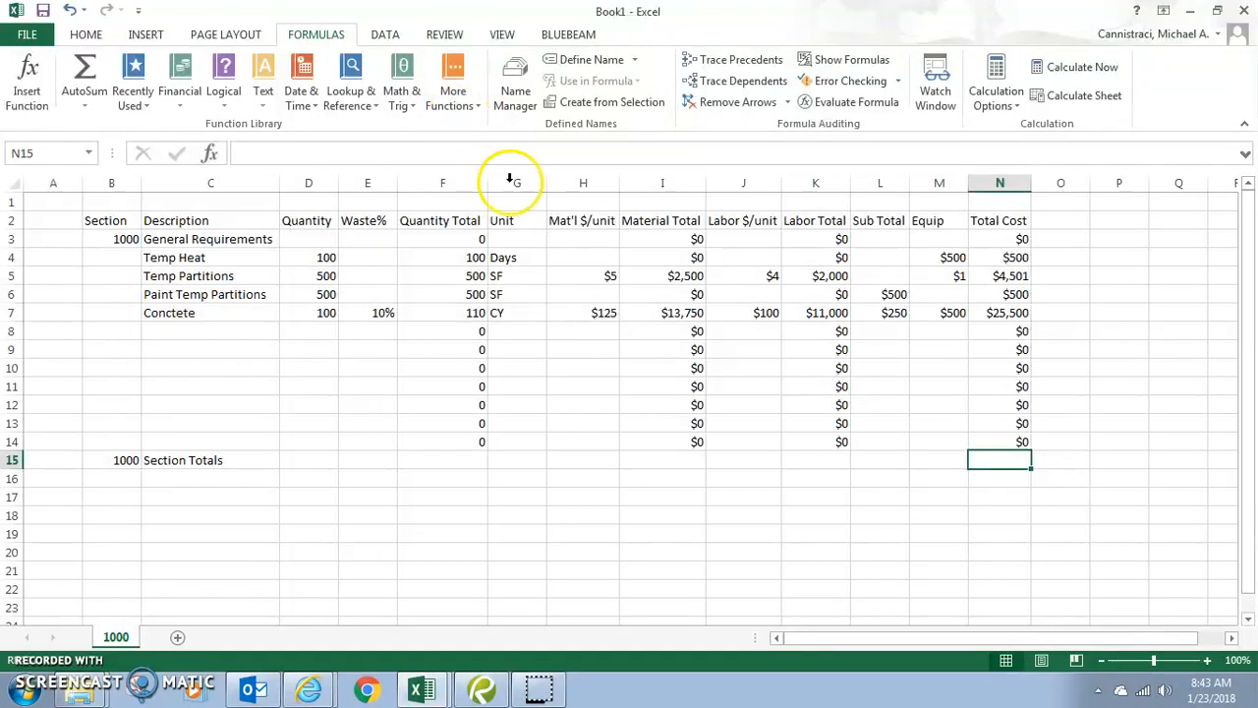
- Insert an AutoSum of N3:N14 in N15, giving a section Total Cost of $31,001
left_click(402, 98)
scroll(447, 236, "down", 6)
scroll(448, 236, "down", 12)
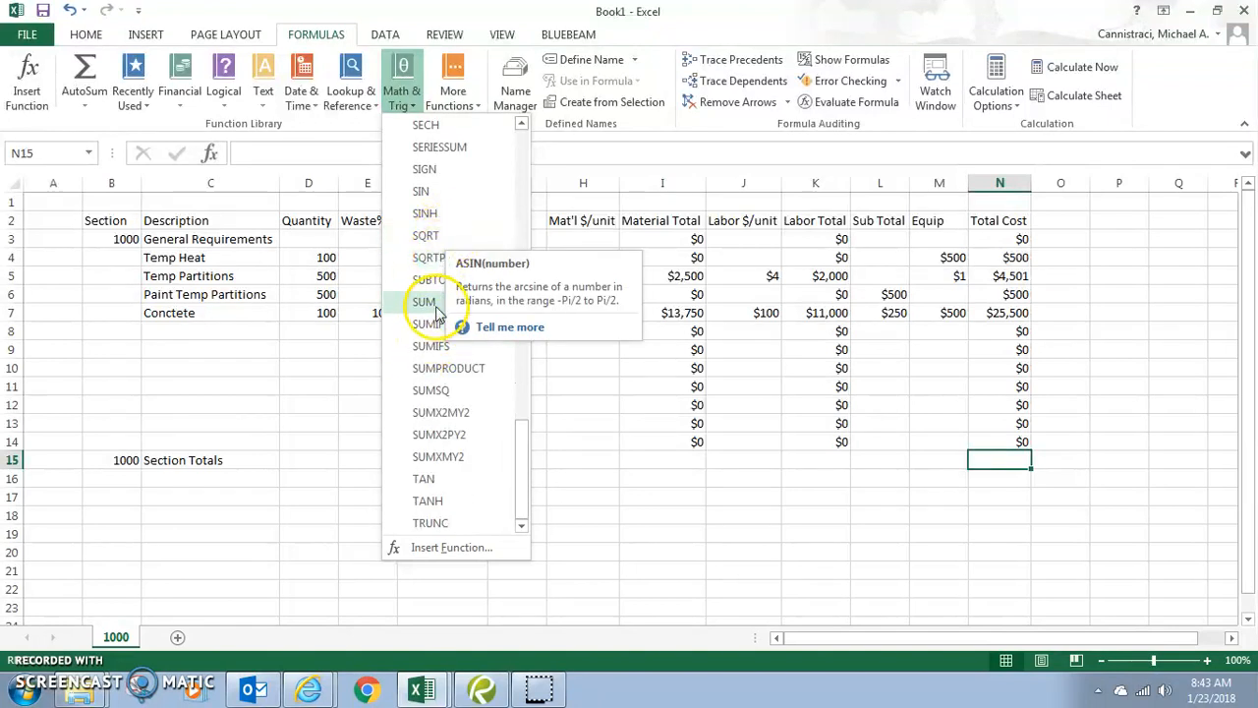
left_click(87, 108)
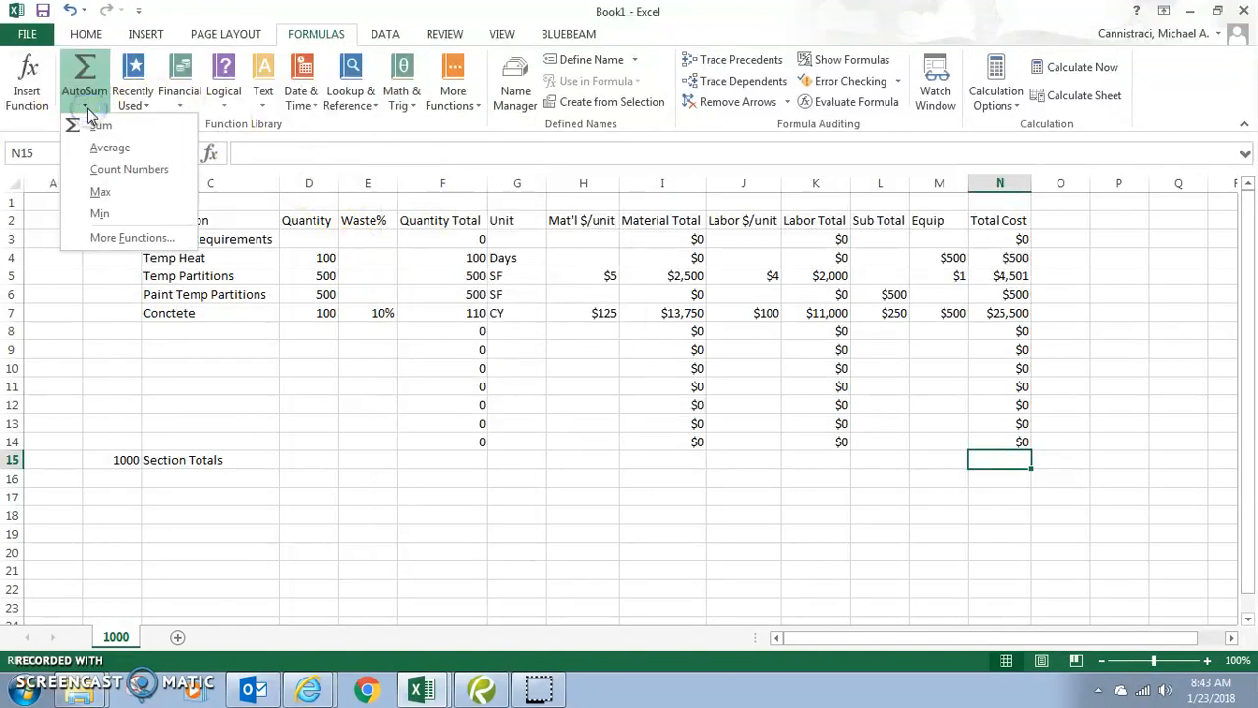
left_click(96, 134)
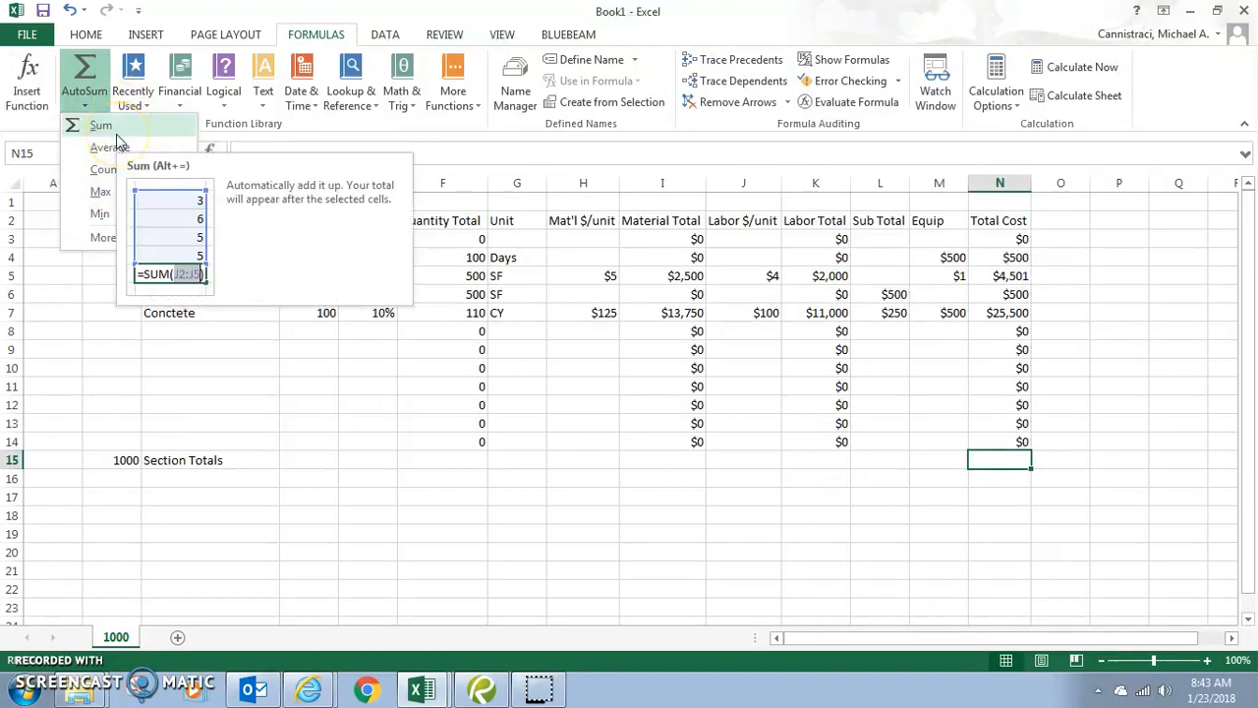
left_click(100, 125)
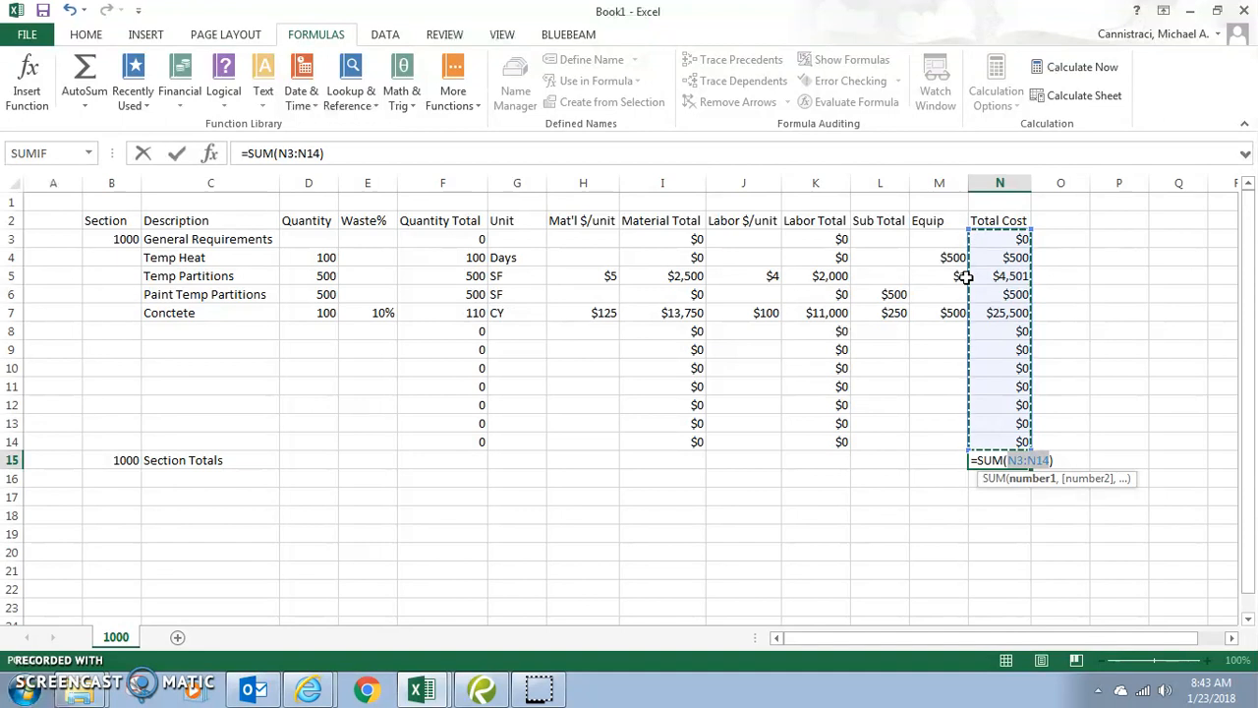
left_click_drag(969, 230, 1043, 238)
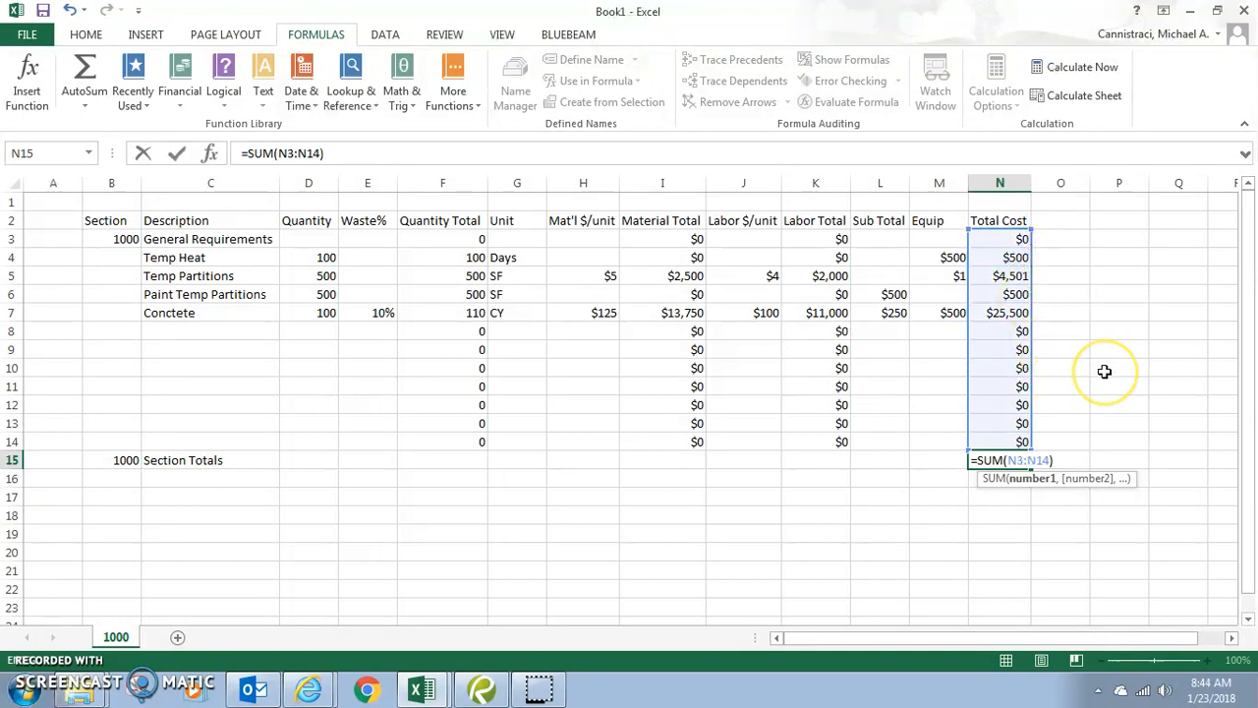
key("Return")
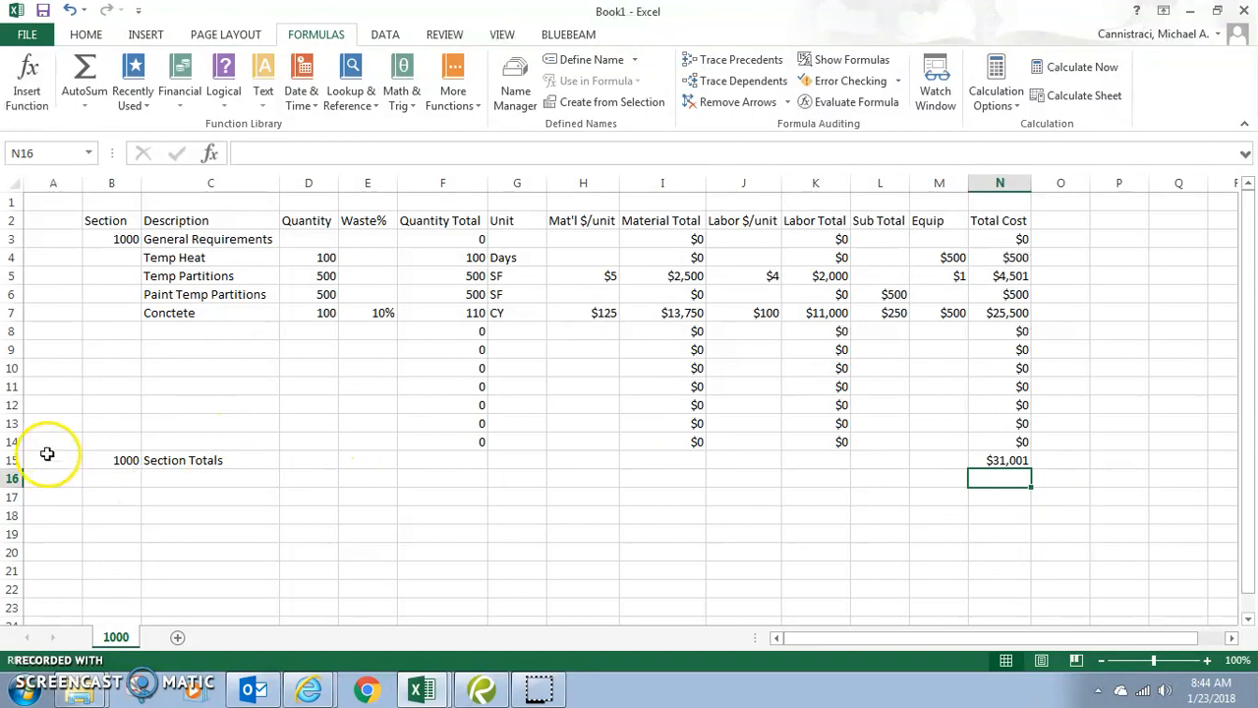
left_click(14, 460)
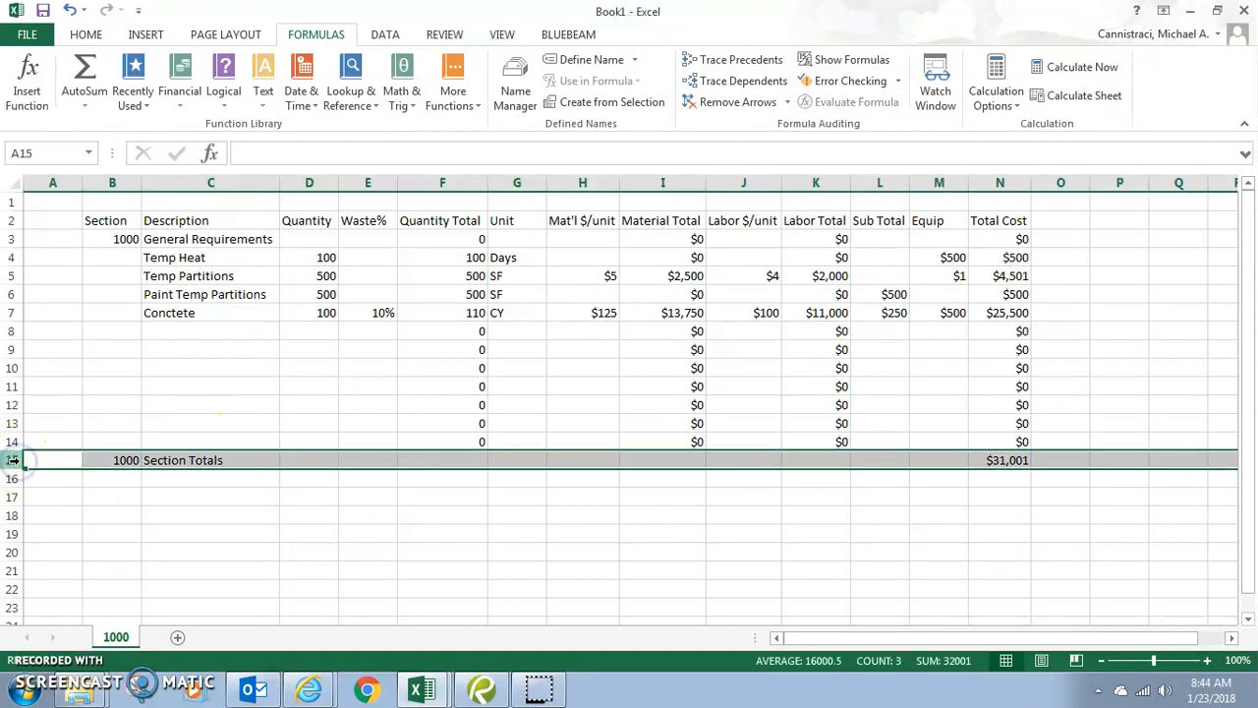
right_click(13, 460)
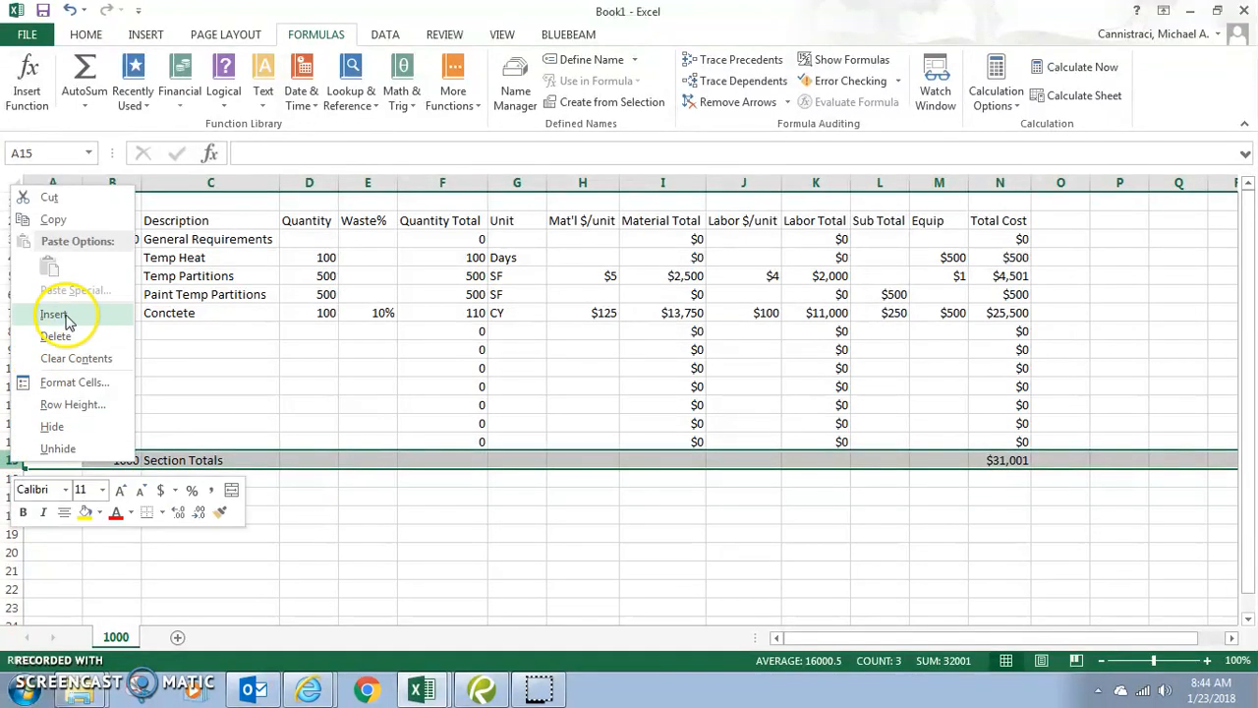
left_click(13, 462)
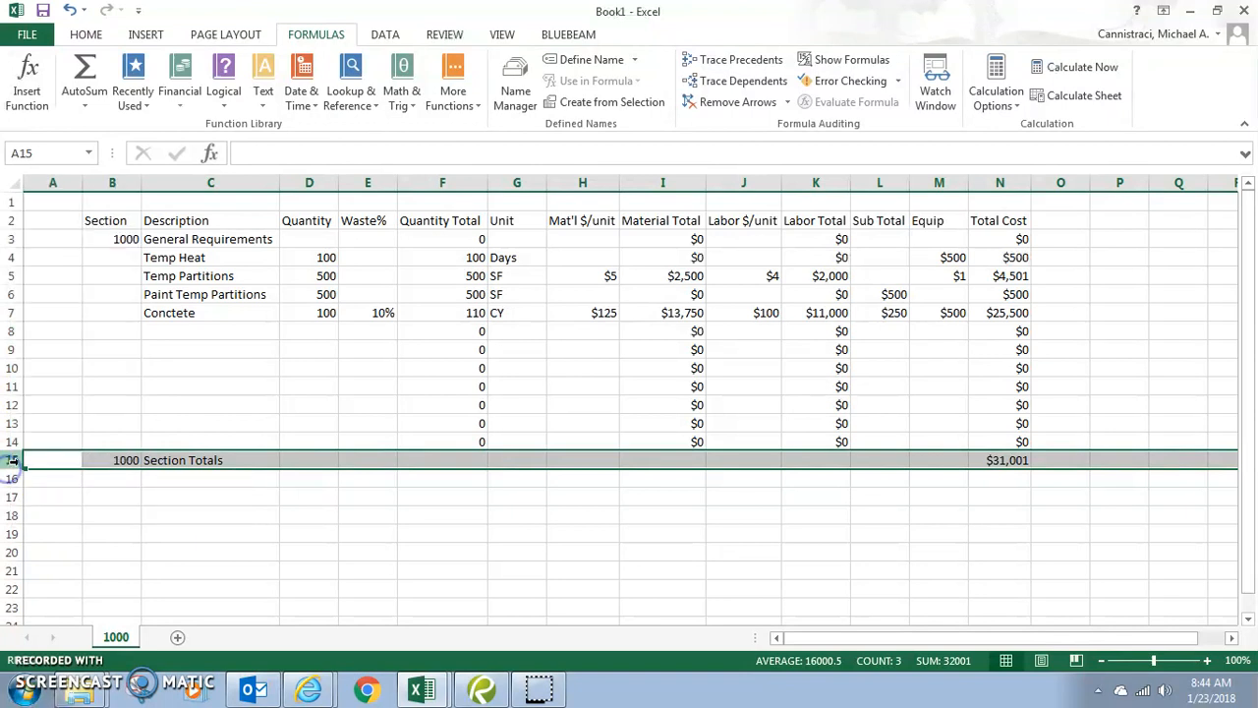
right_click(13, 460)
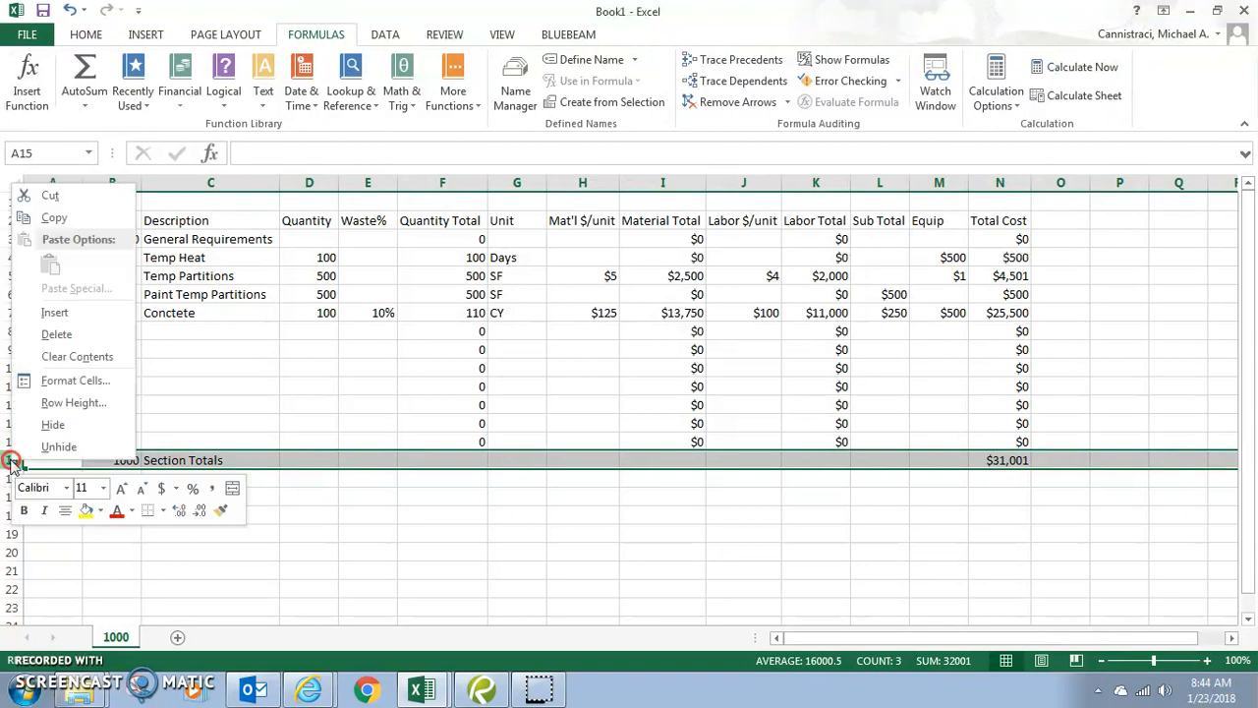
left_click(46, 310)
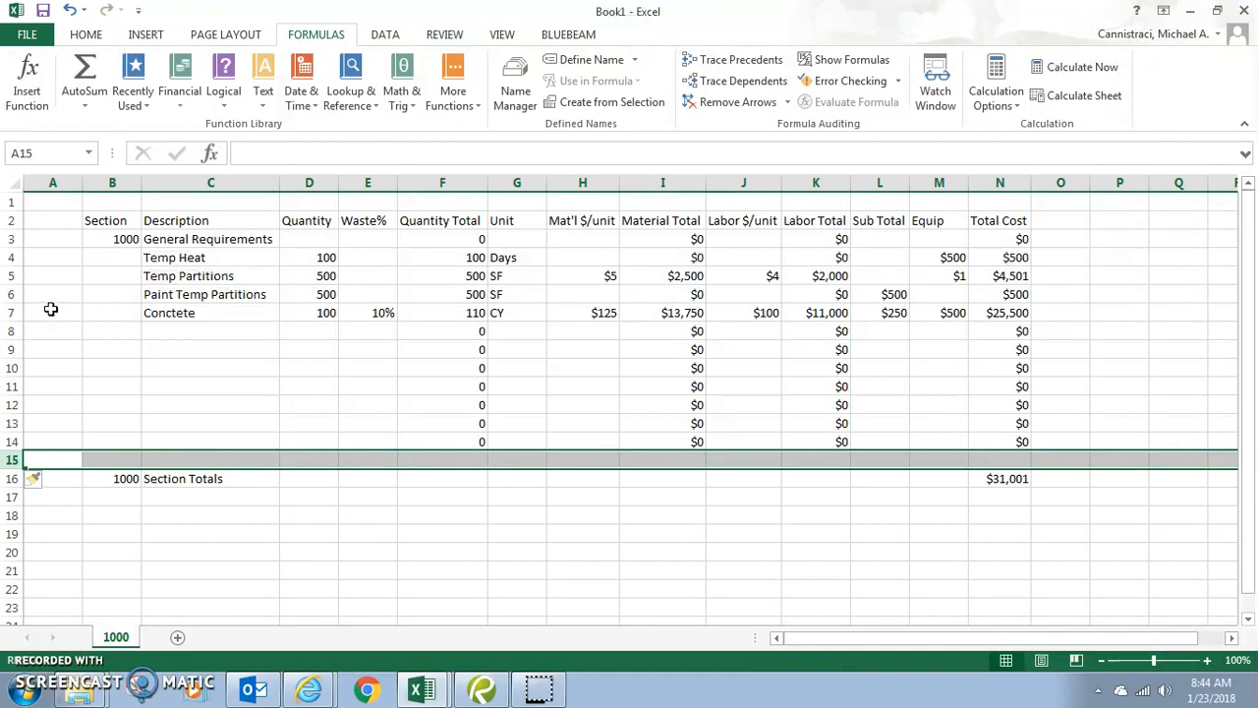
double_click(1019, 481)
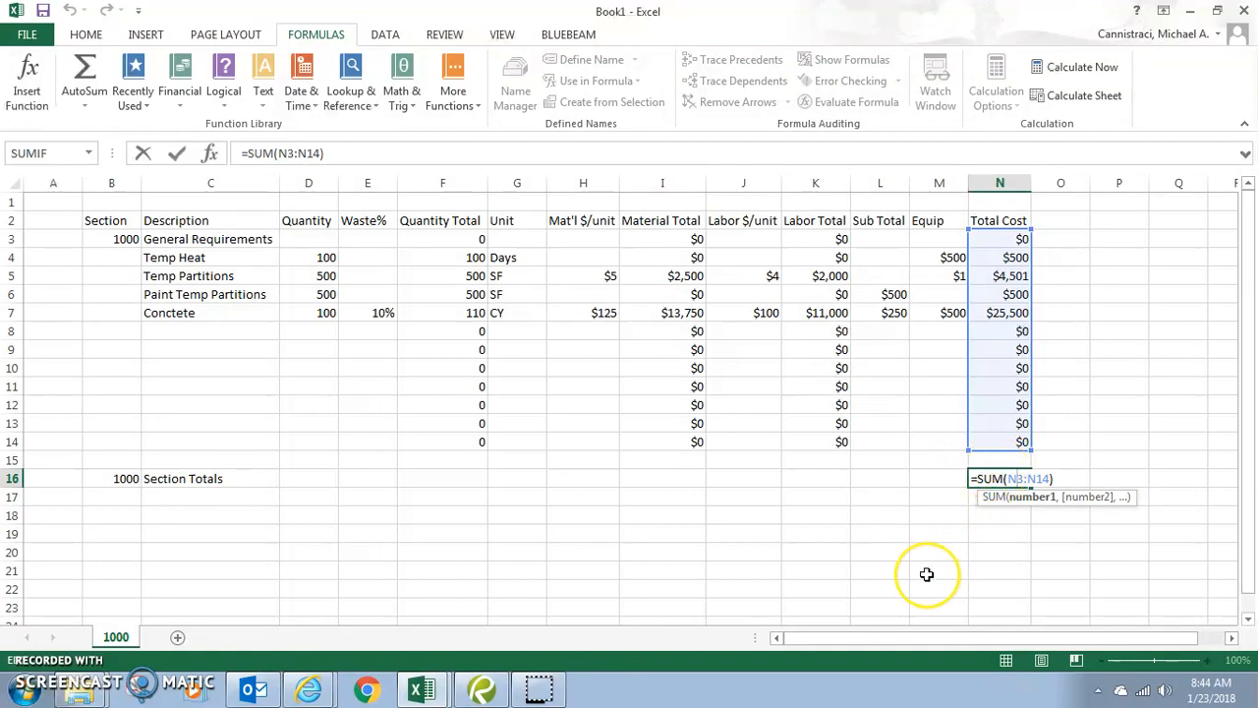
key("Escape")
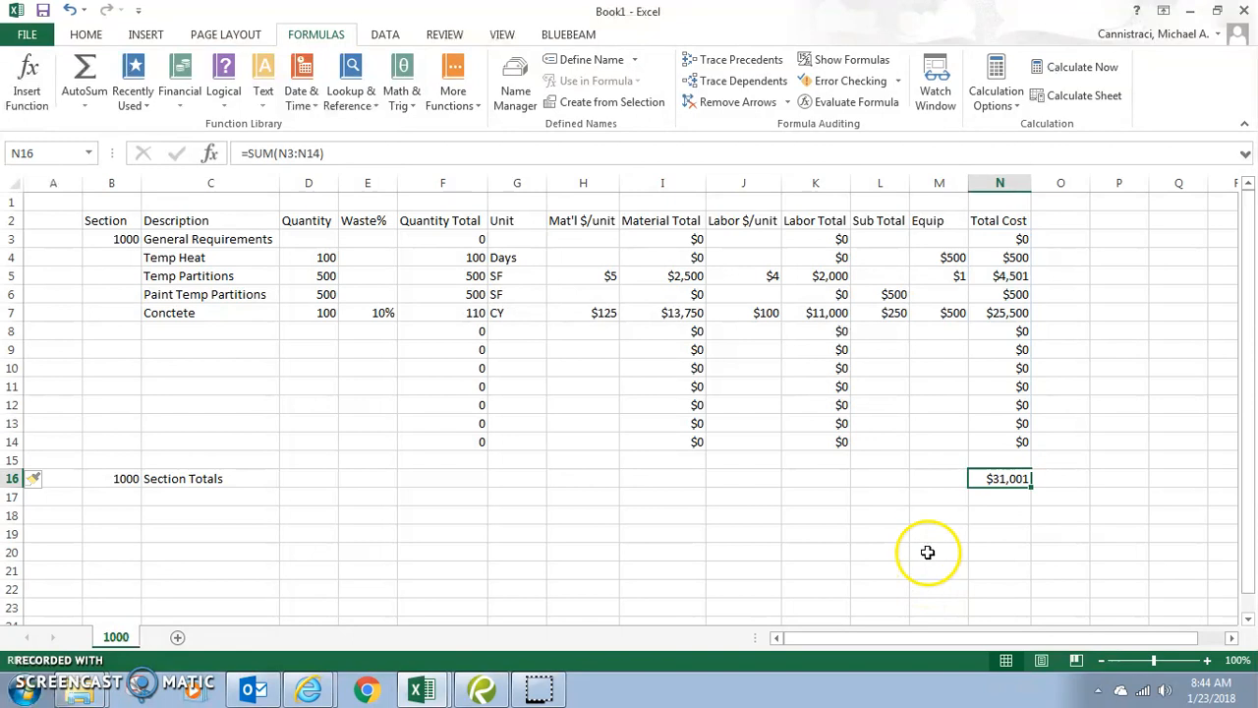
key("ctrl+z")
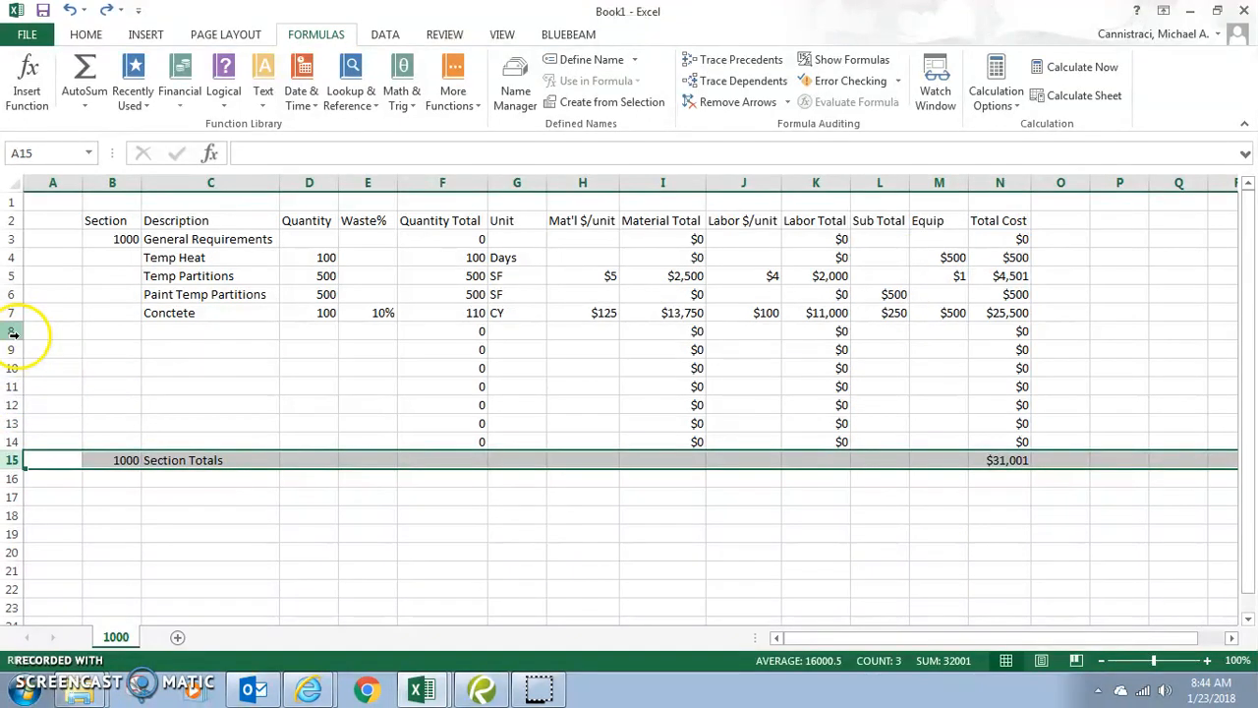
- Copy the blank formula rows 8–12, undoing an accidental five-row insert first
left_click_drag(14, 334, 24, 411)
right_click(24, 411)
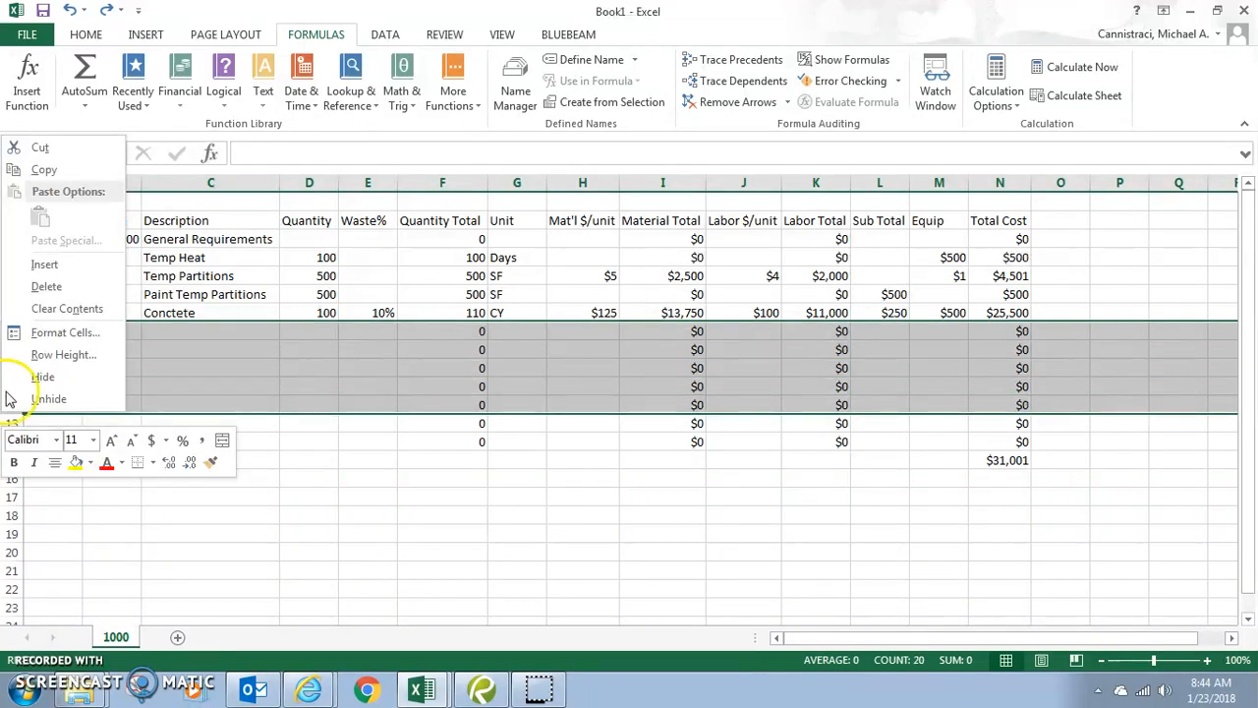
left_click(46, 264)
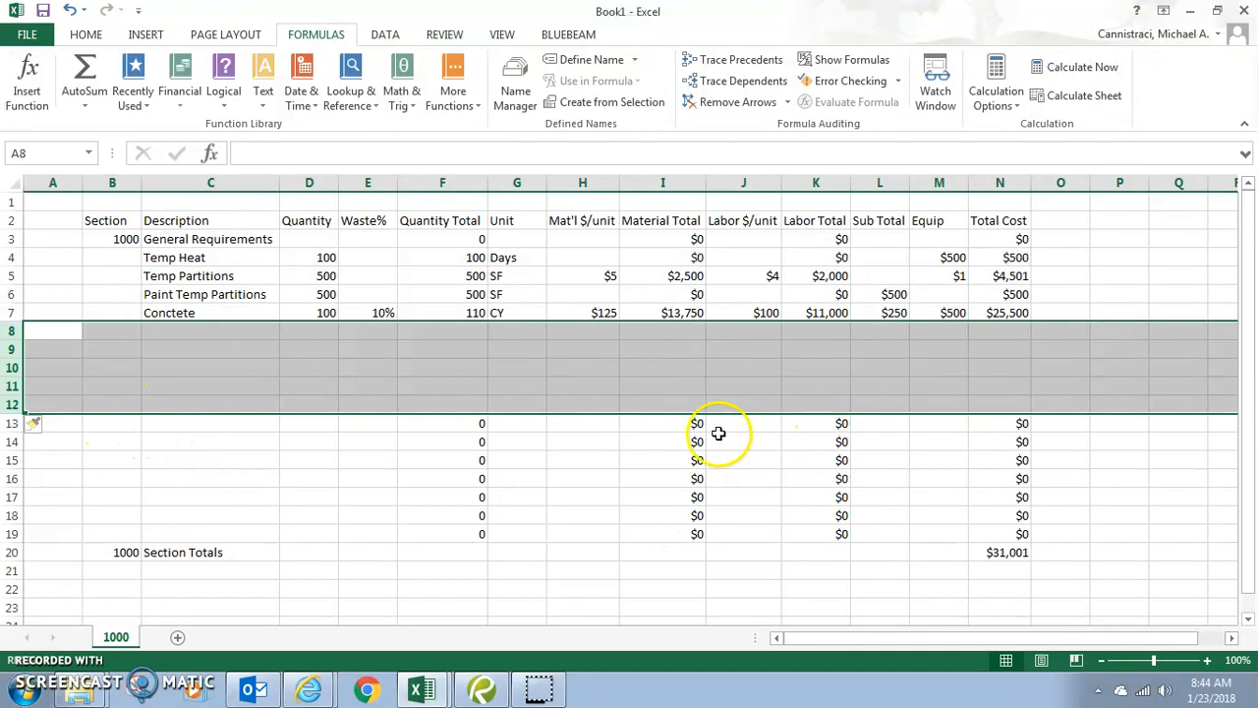
key("ctrl+z")
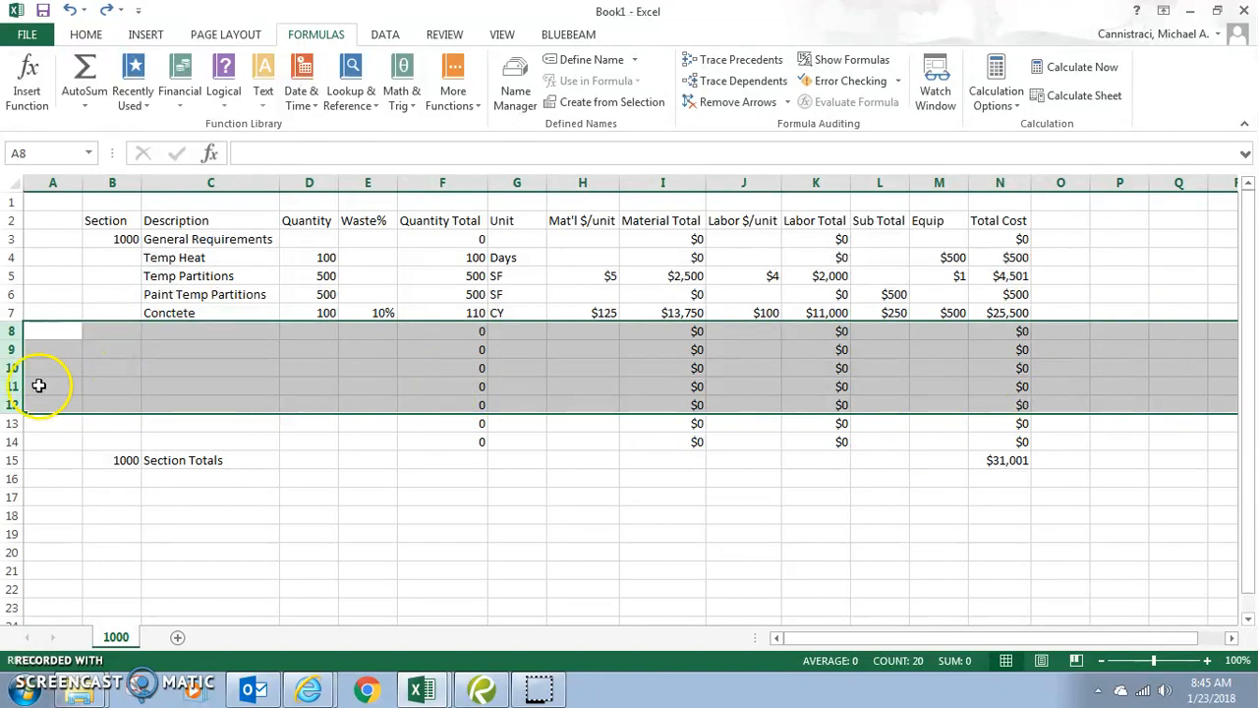
right_click(8, 380)
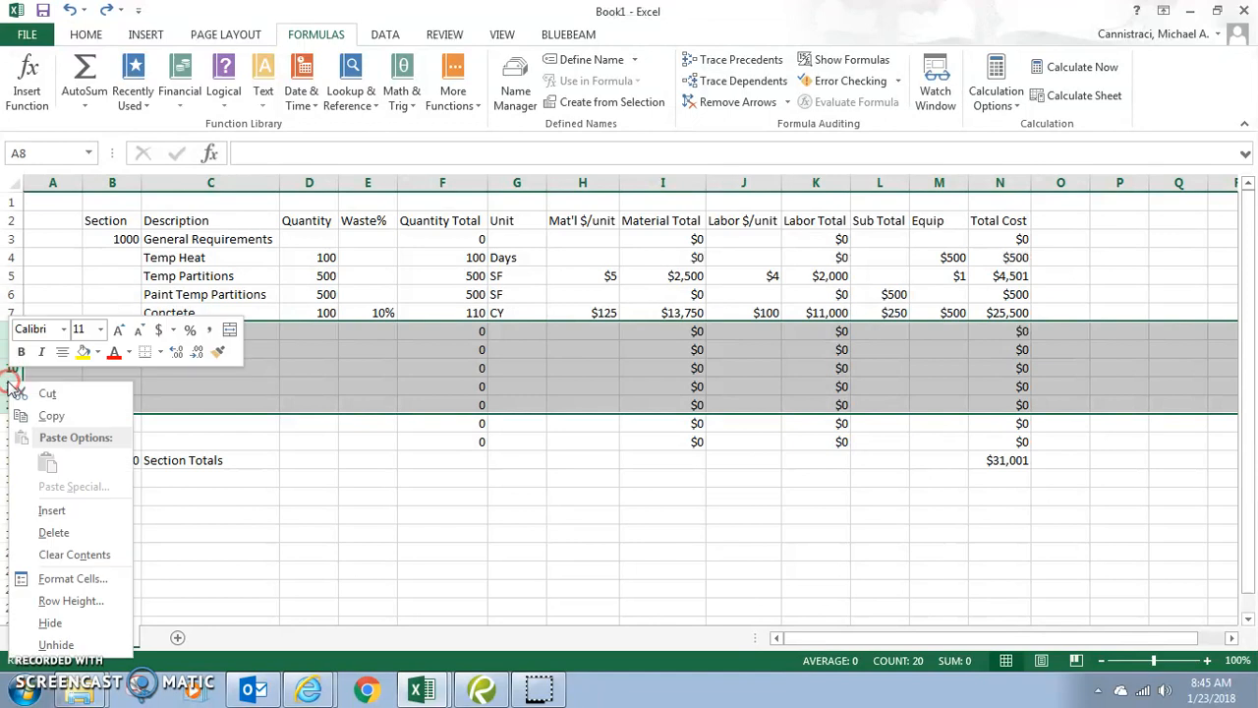
left_click(43, 416)
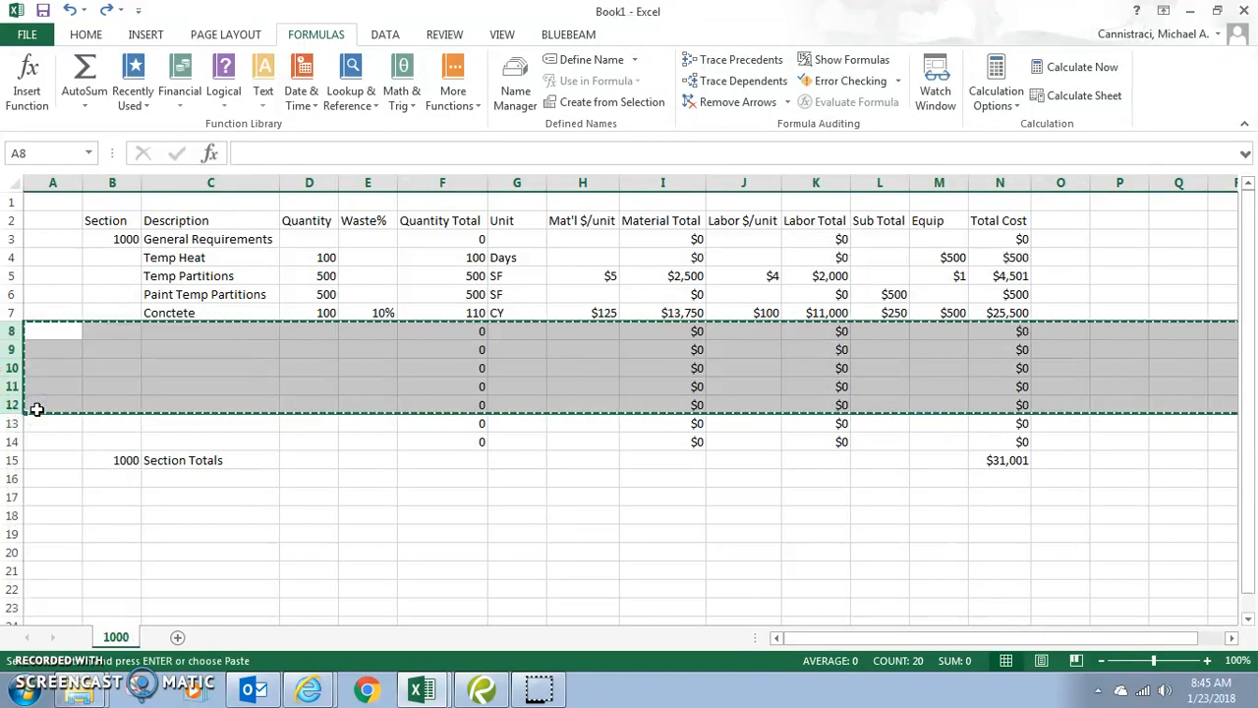
- Insert the five copied formula rows above row 8, pushing Section Totals to row 20
right_click(9, 329)
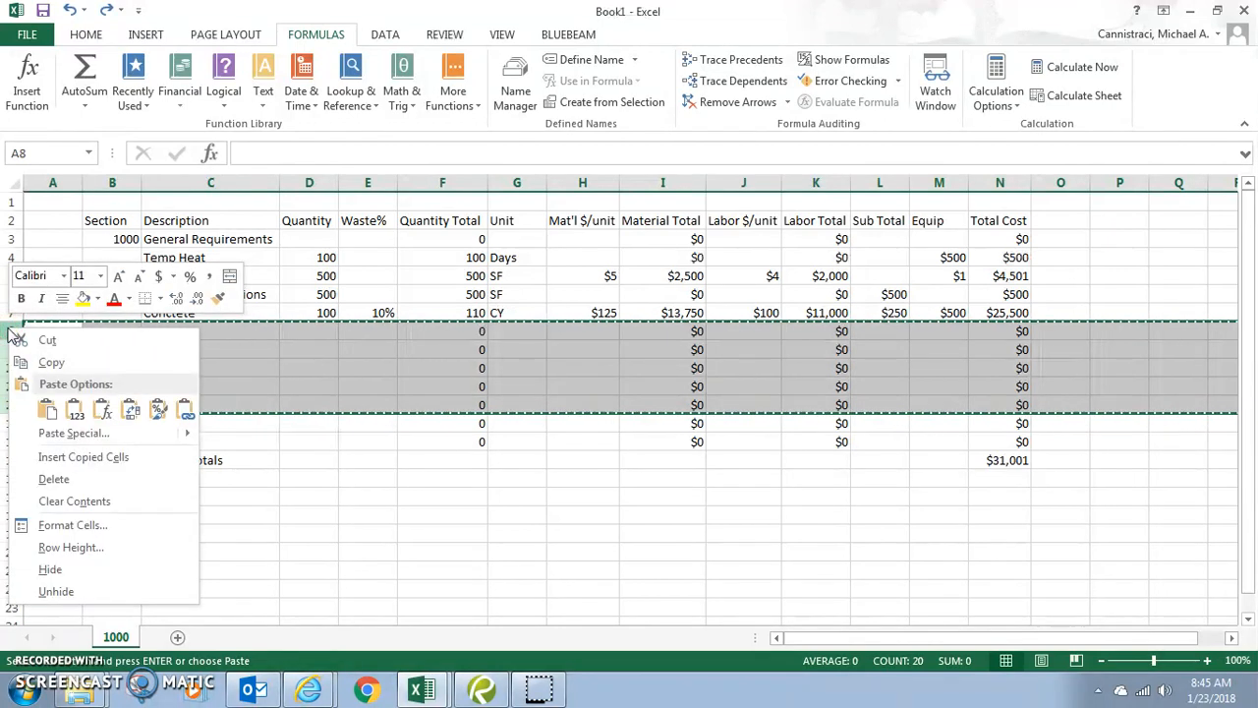
left_click(84, 458)
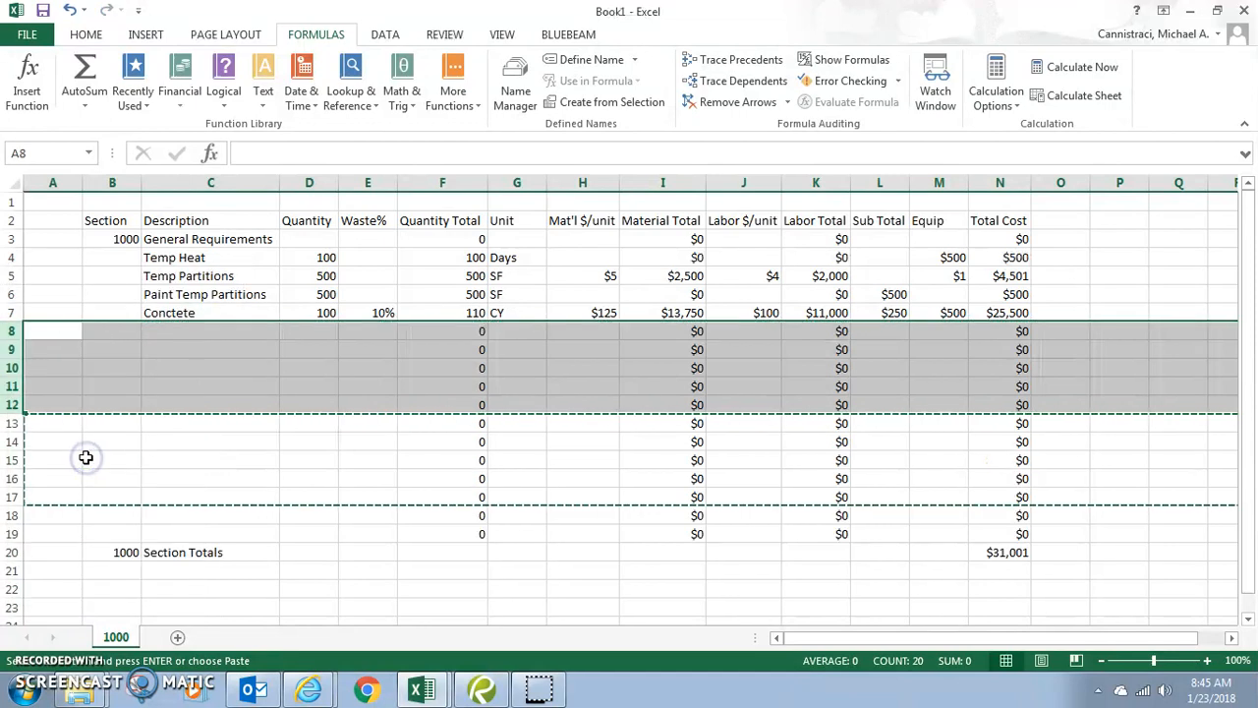
key("Escape")
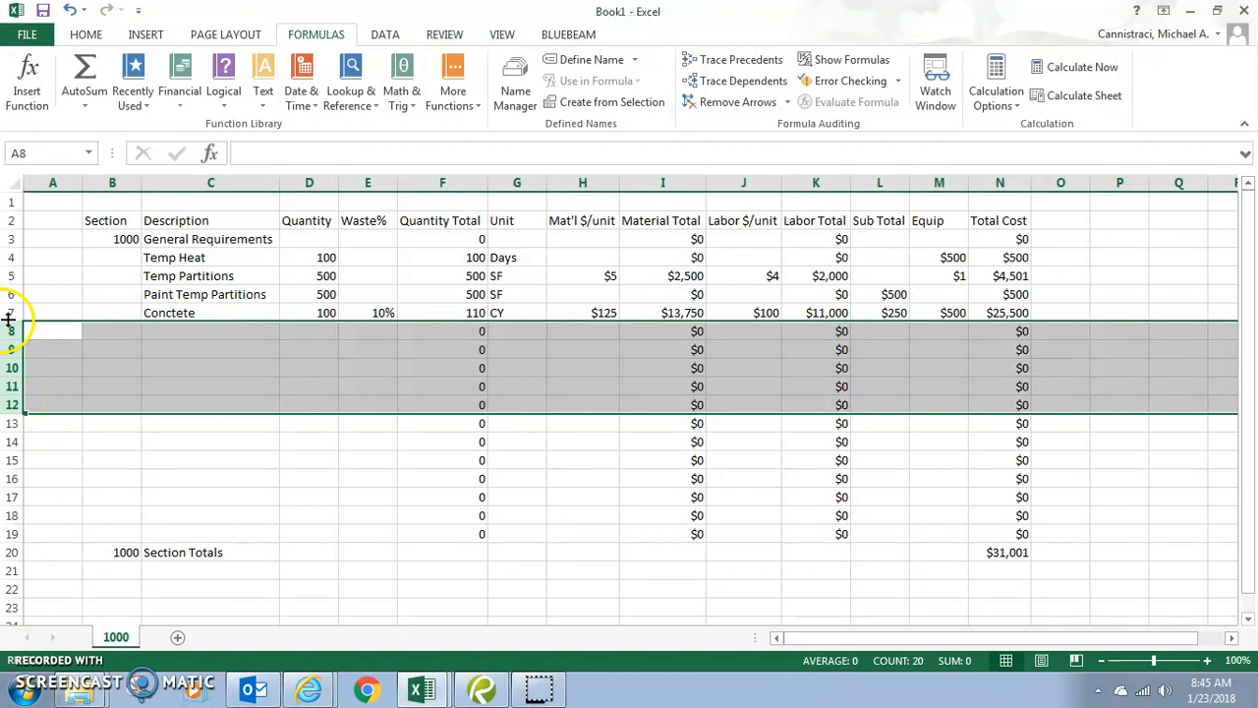
left_click_drag(12, 341, 20, 387)
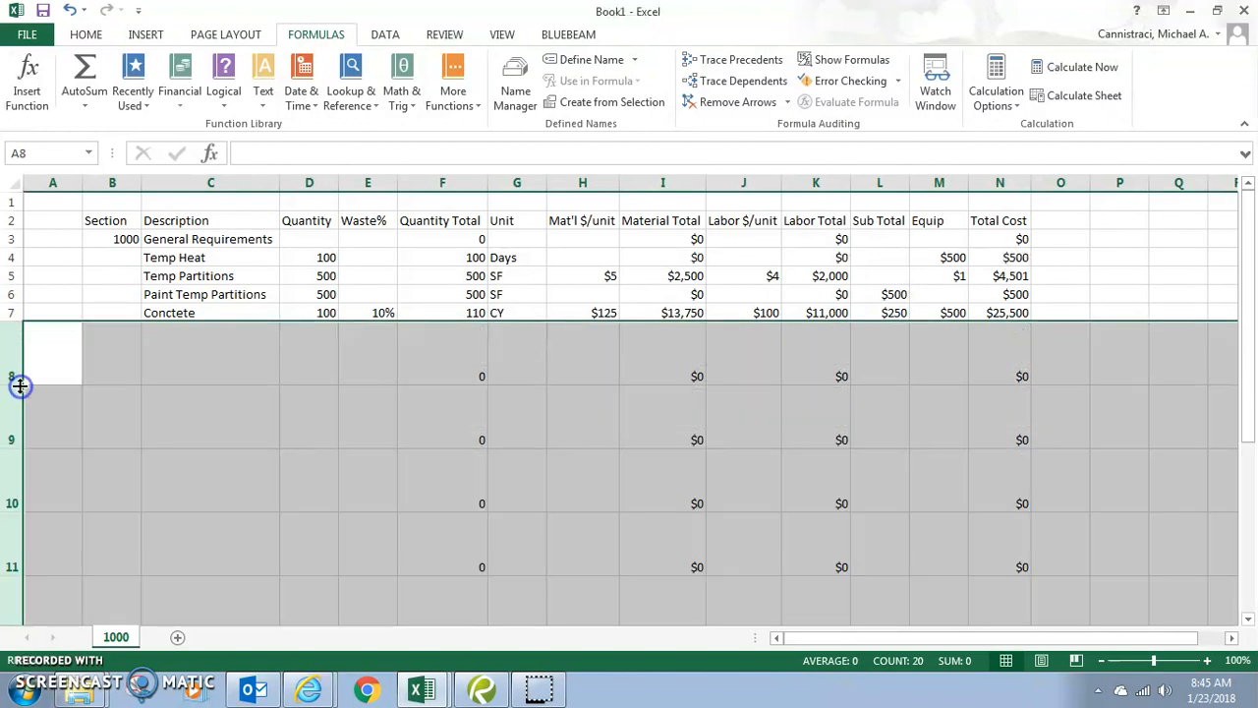
key("ctrl+z")
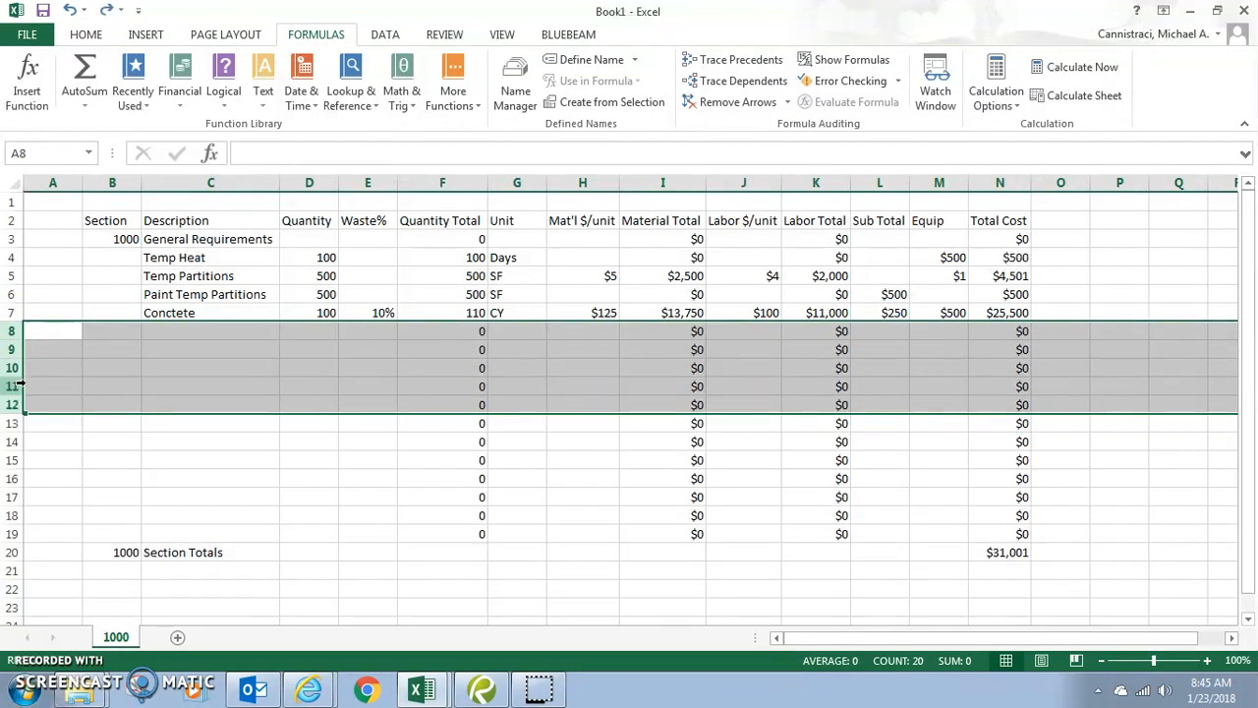
- Verify N20 sums N3:N19 to $31,001, then bring up Save As
left_click(995, 552)
double_click(995, 551)
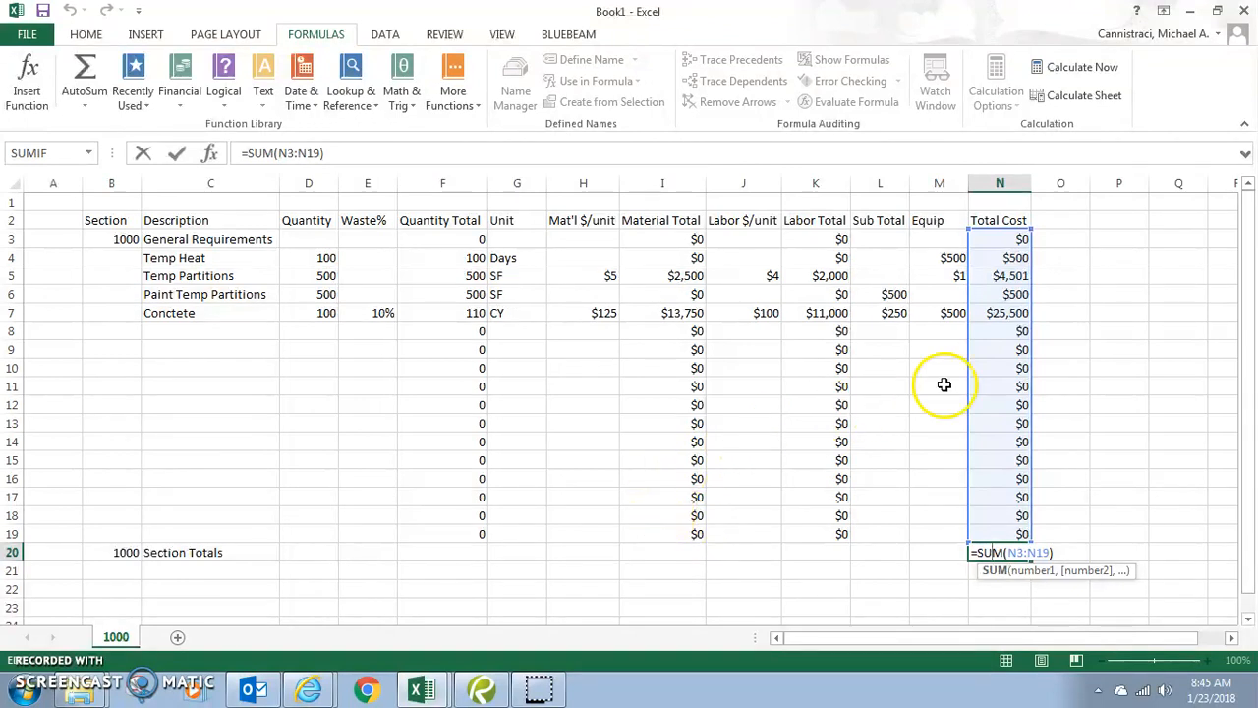
left_click(1151, 333)
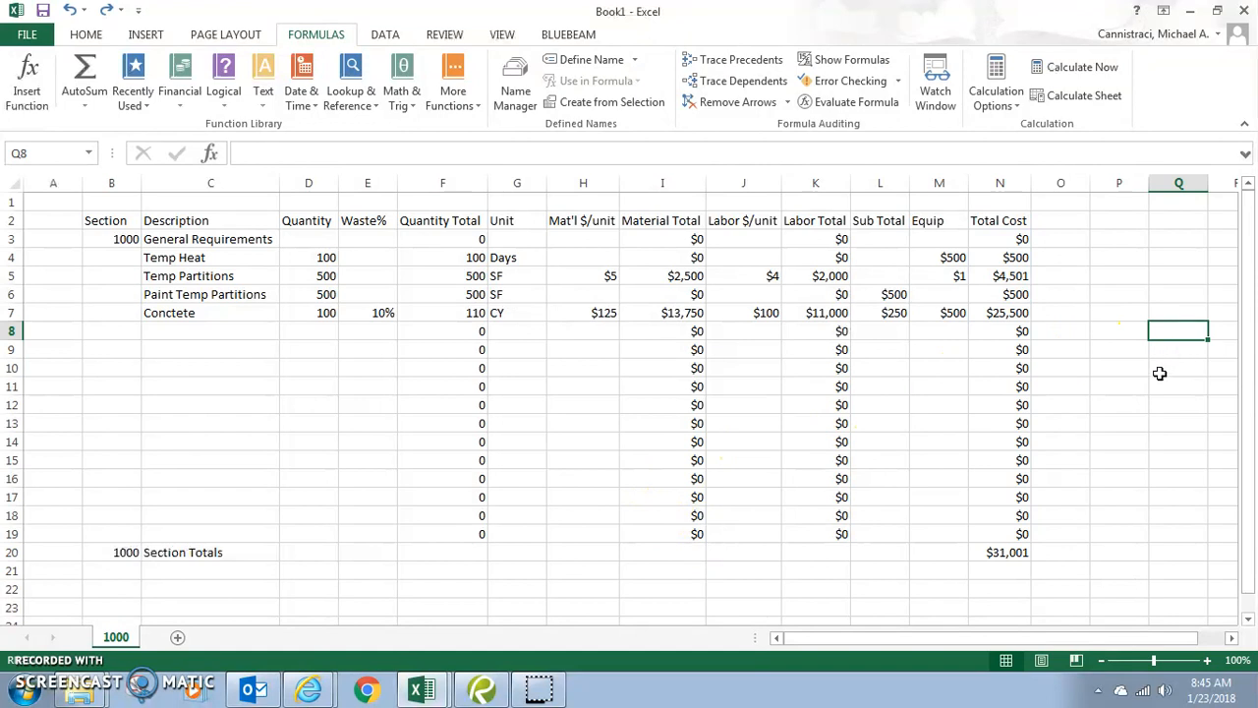
key("ctrl+s")
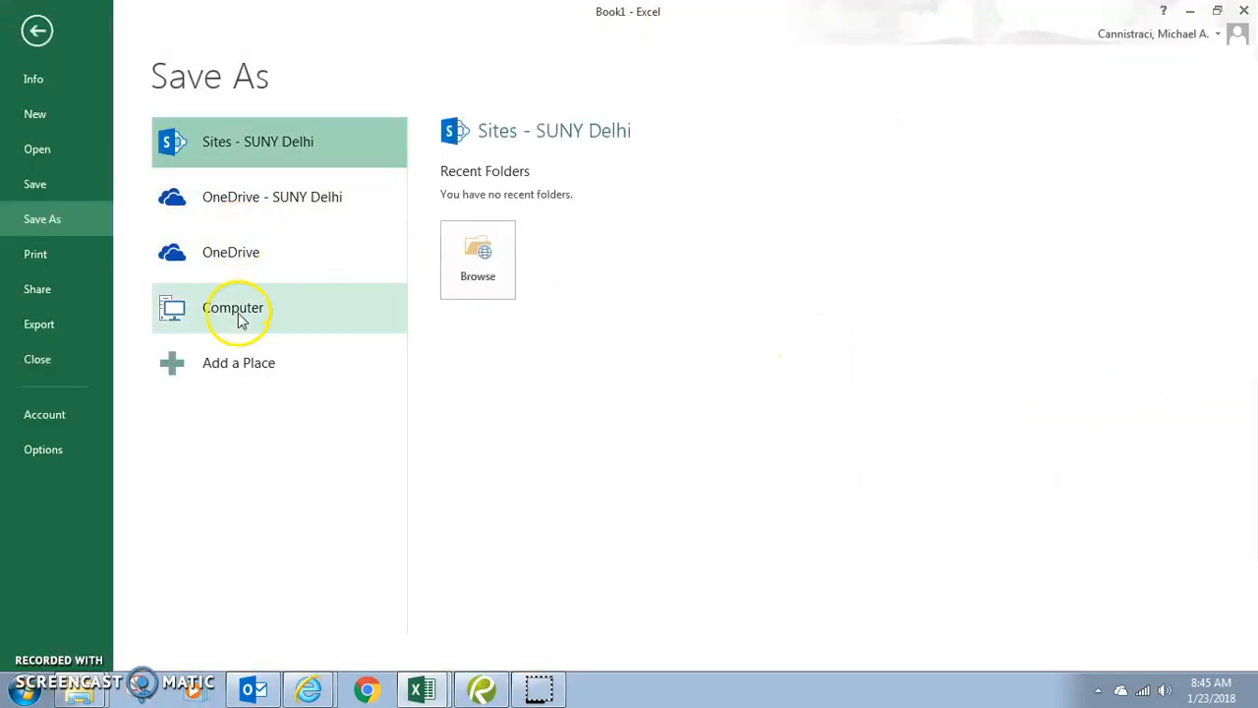
- Save the workbook on this computer's Desktop as 'Example Template' in Excel Workbook format
left_click(240, 320)
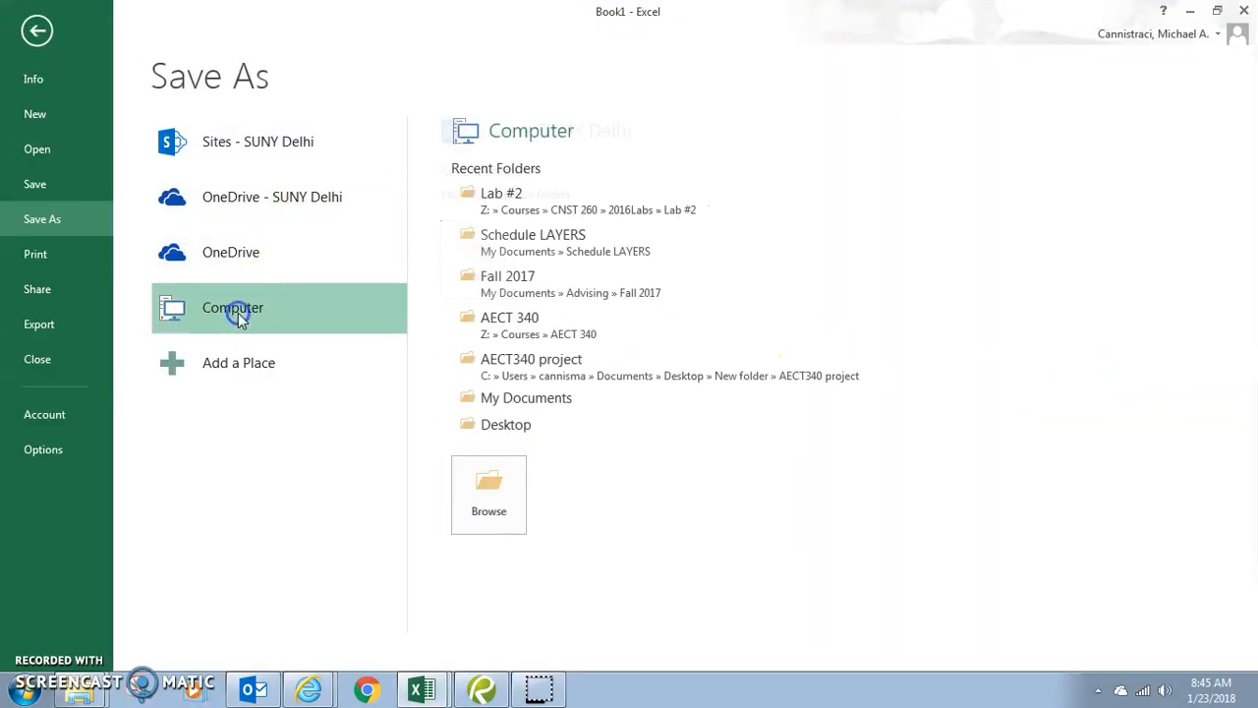
left_click(505, 426)
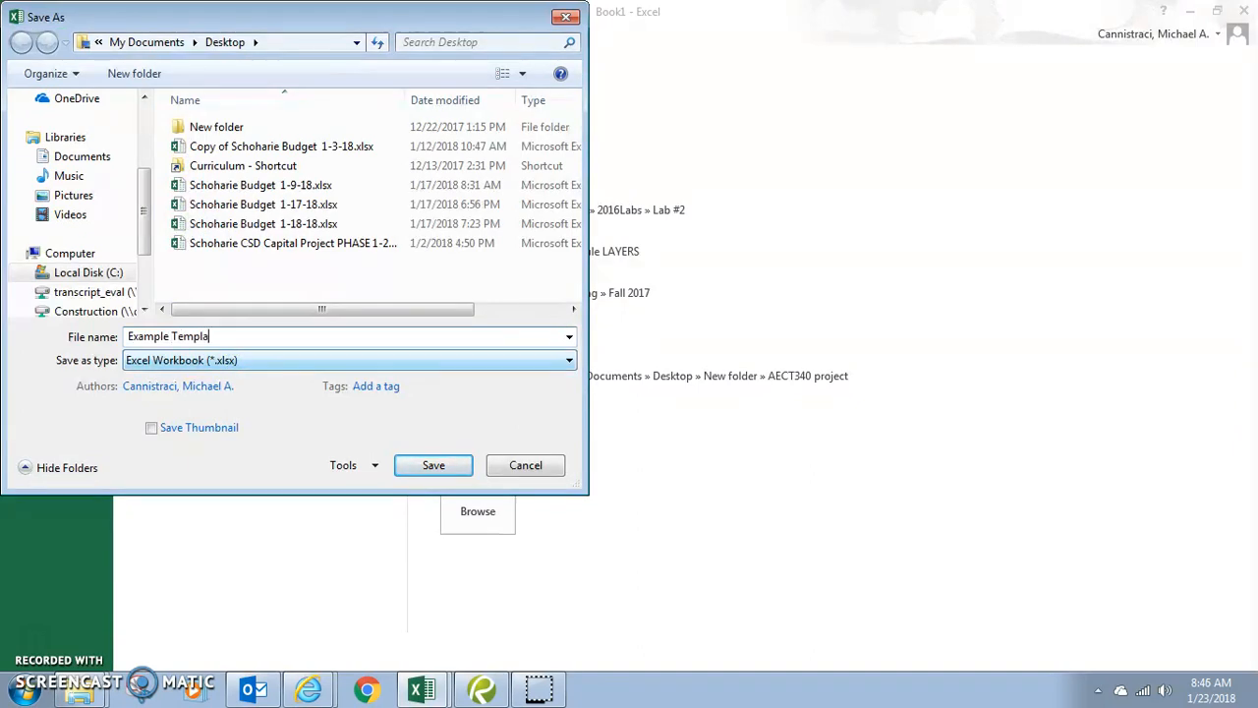
left_click(434, 465)
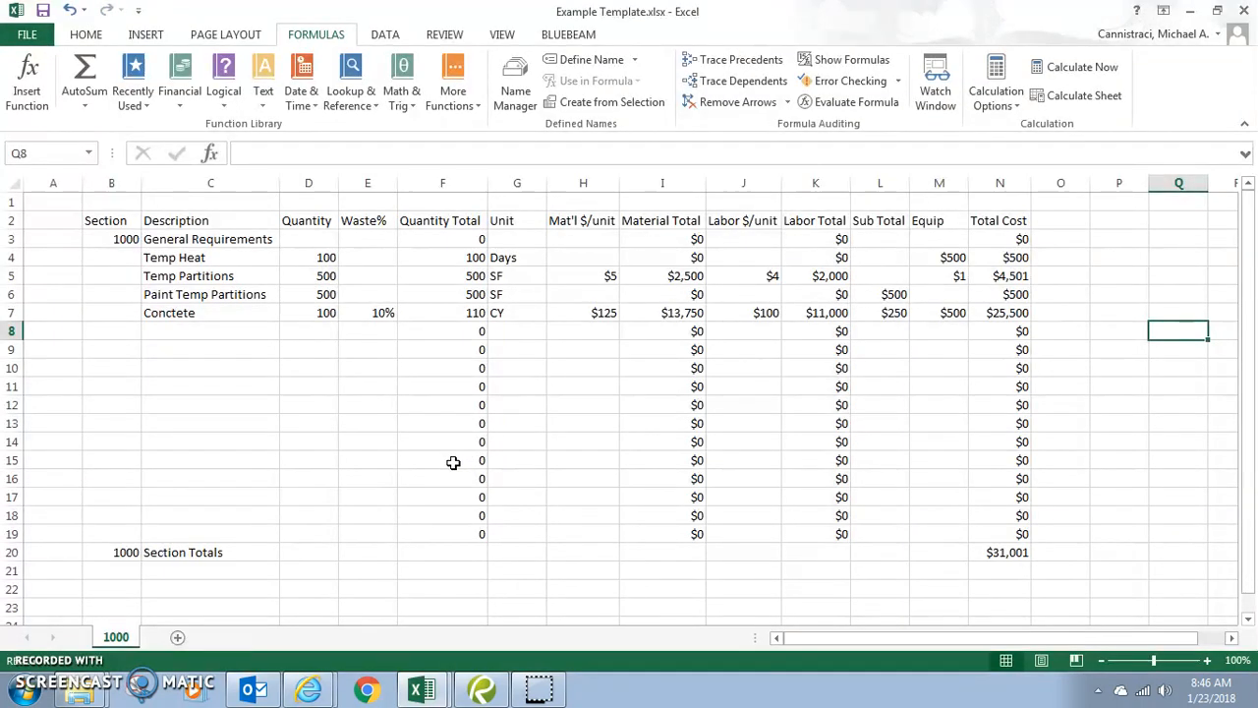
left_click(11, 330)
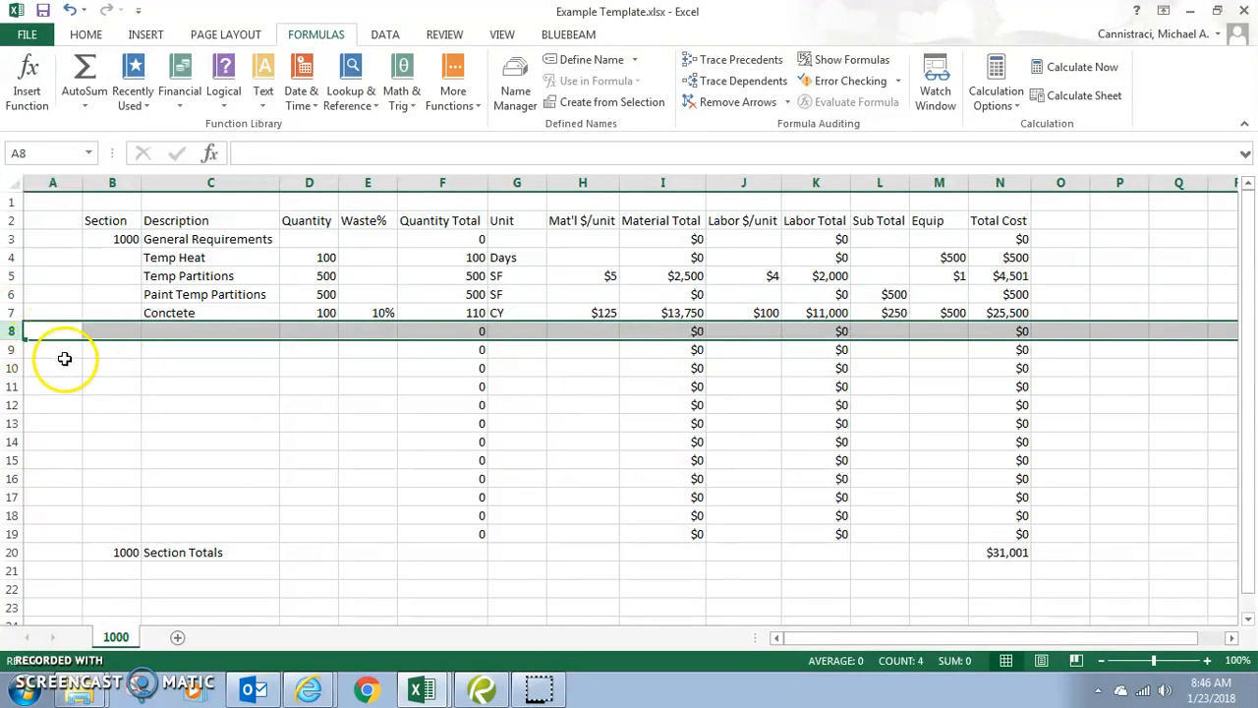
left_click(47, 361)
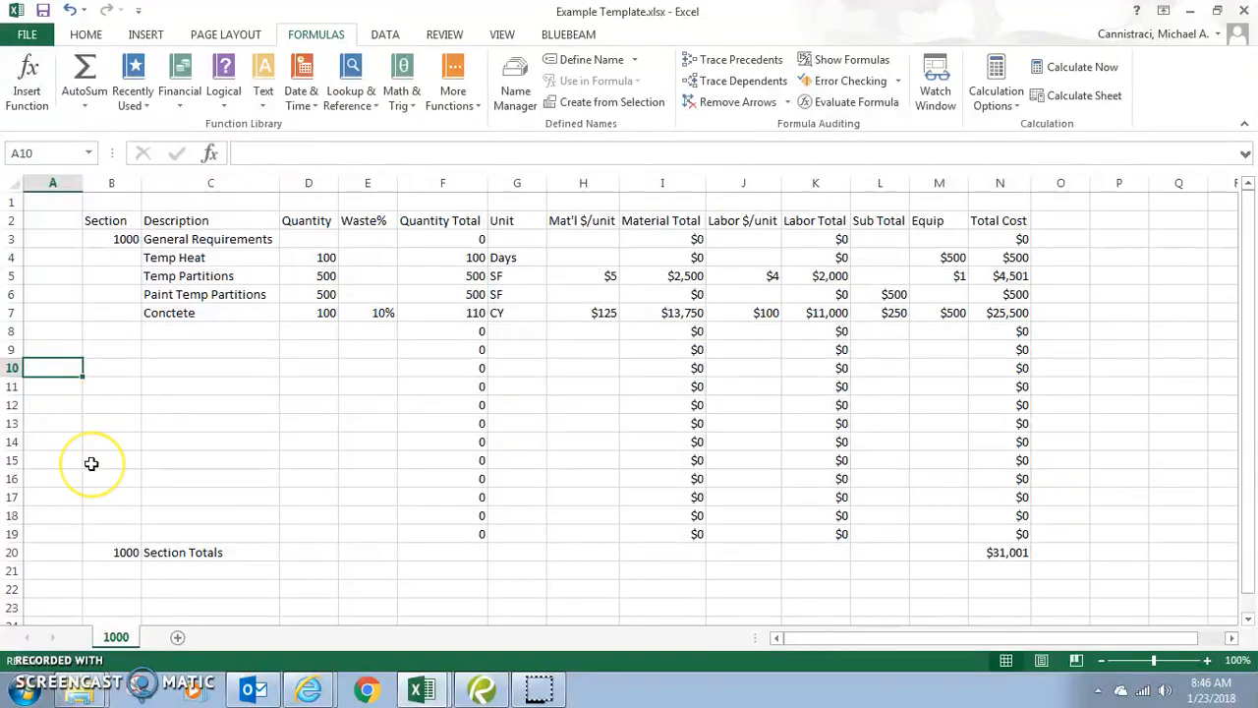
right_click(57, 372)
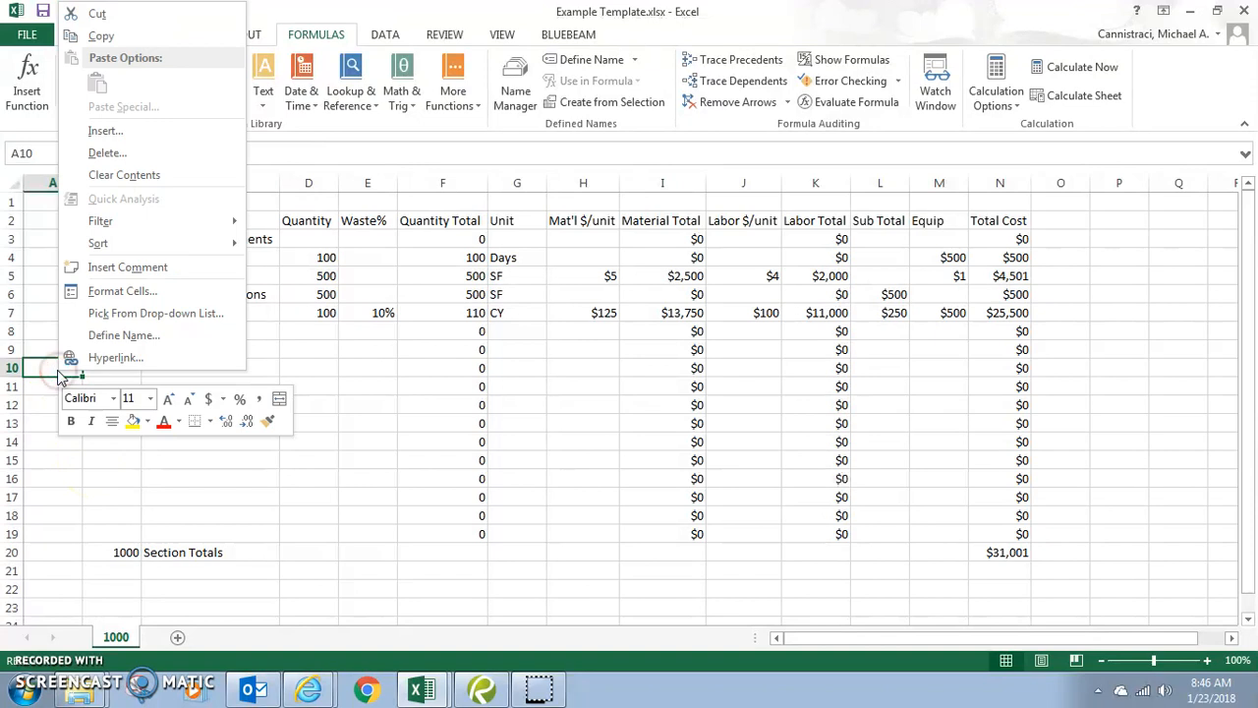
left_click(152, 131)
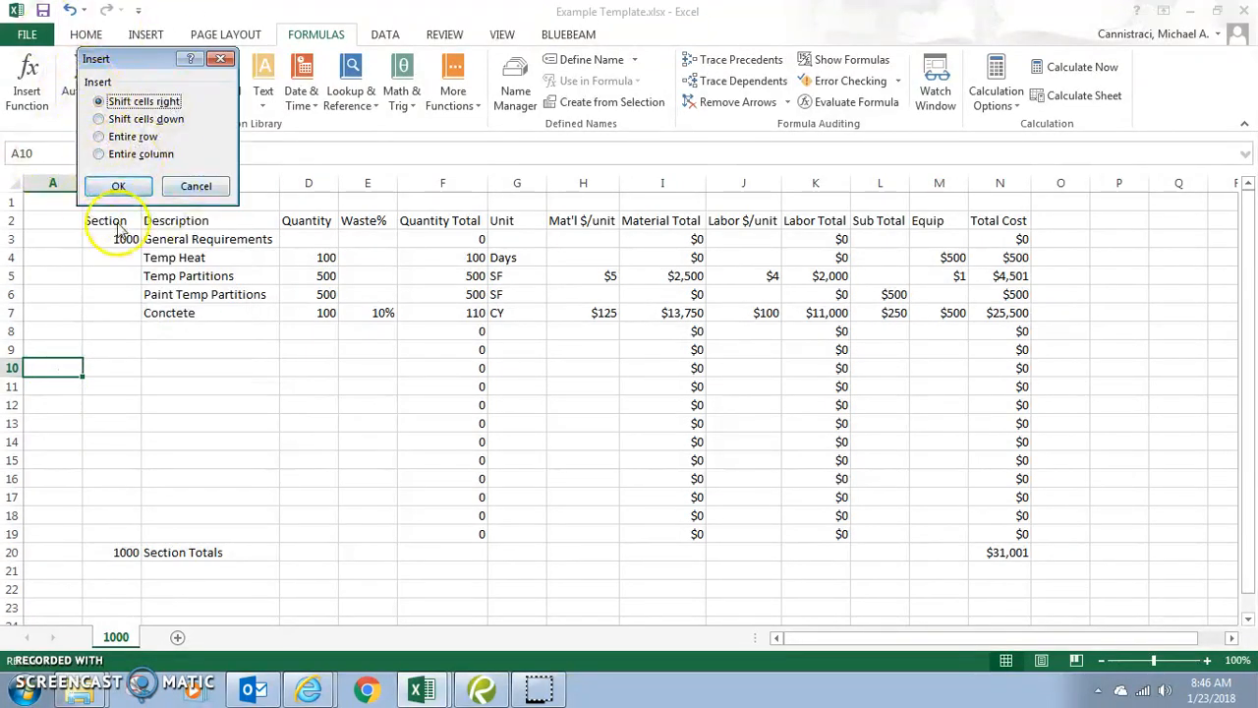
key("Escape")
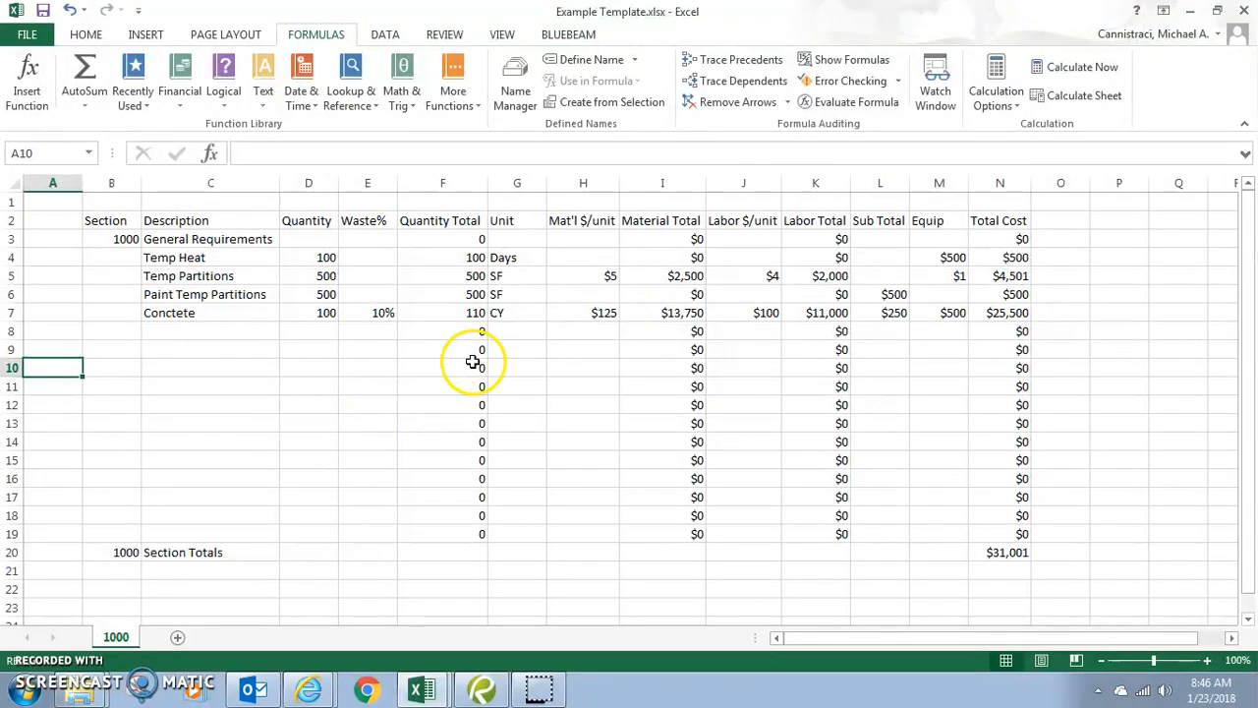
left_click(434, 365)
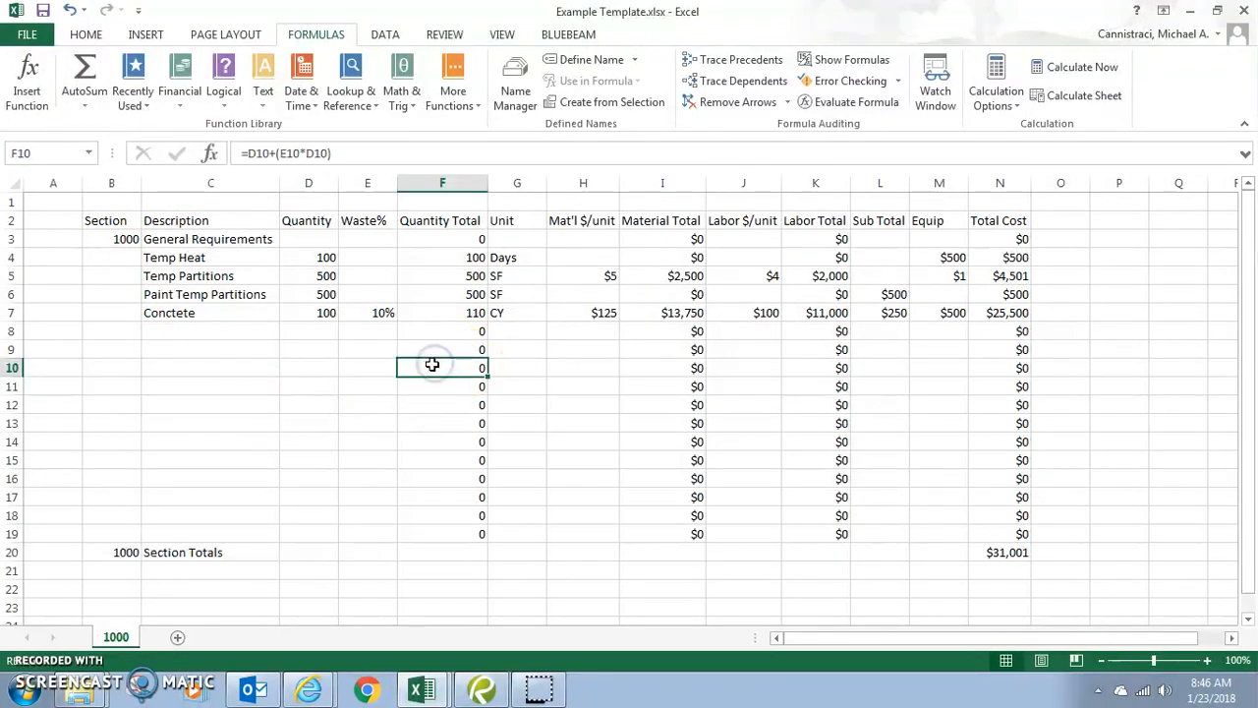
right_click(431, 364)
left_click(525, 129)
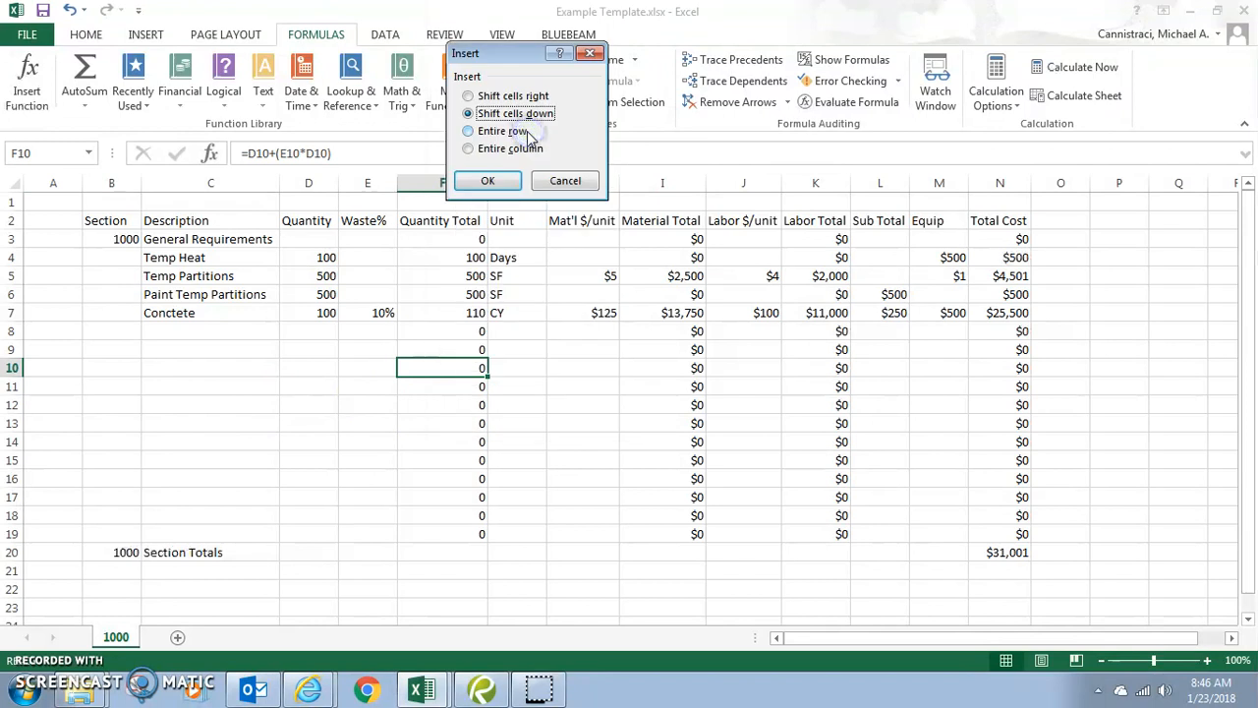
left_click(492, 181)
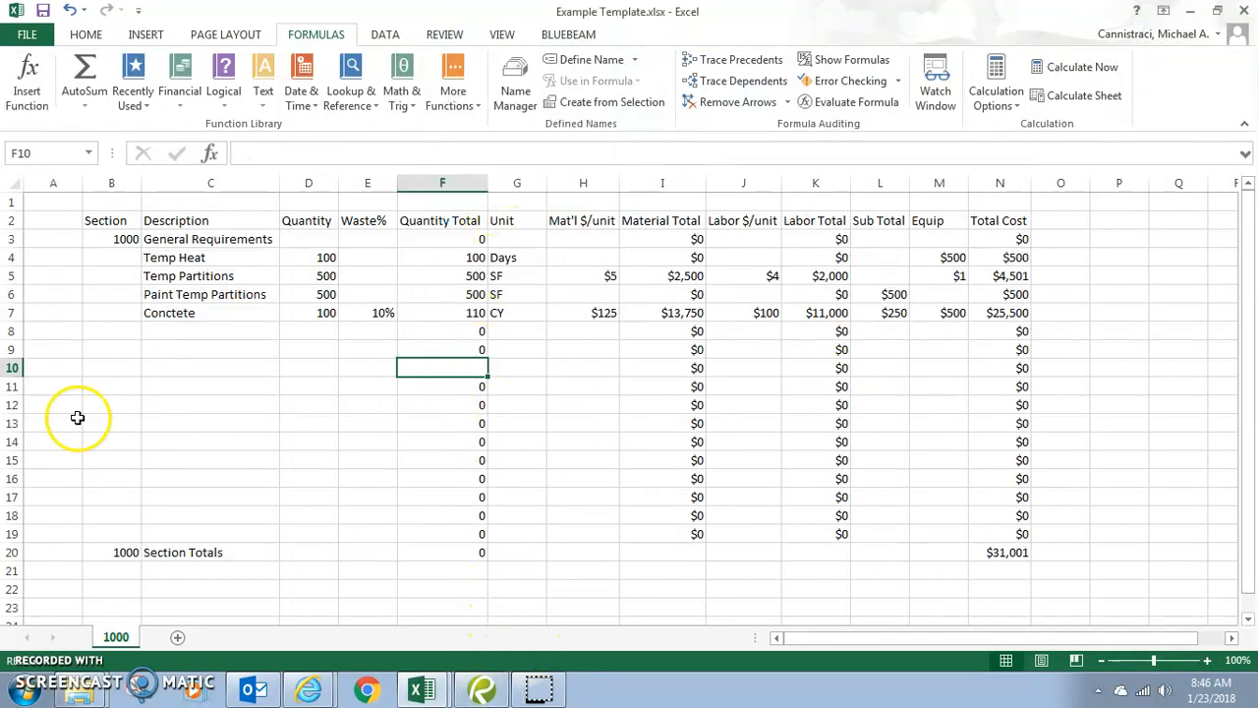
key("ctrl+z")
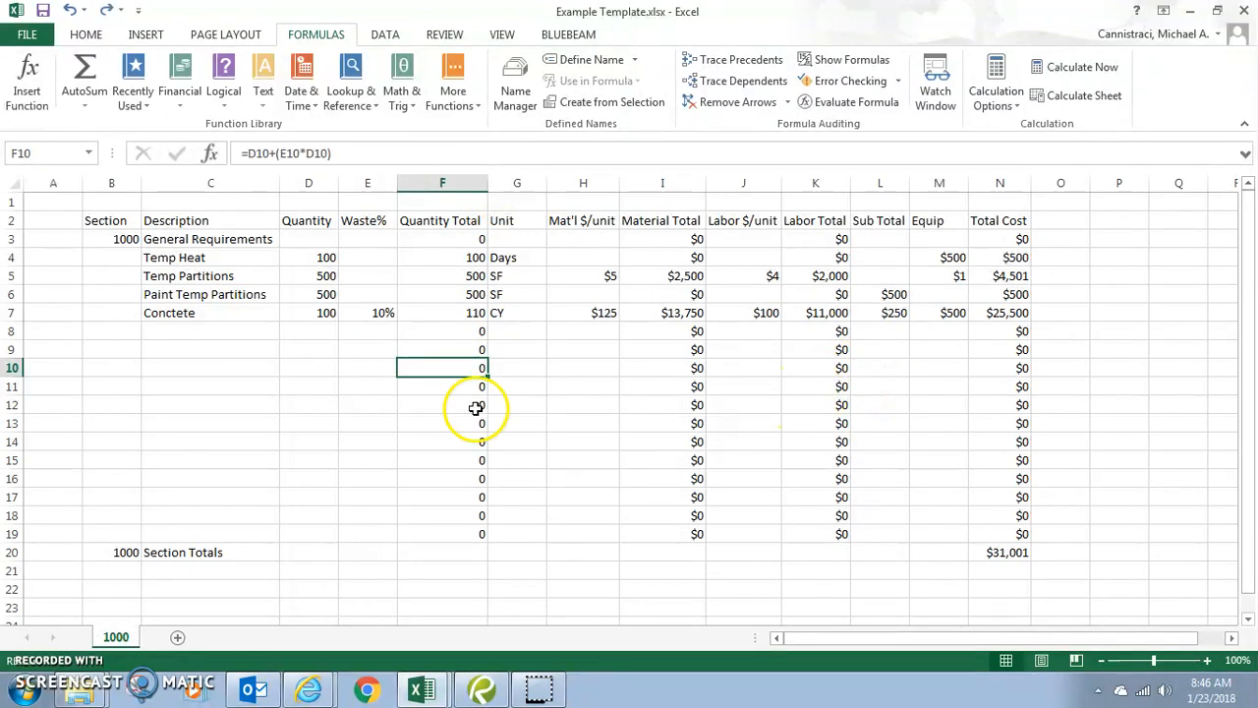
left_click(18, 348)
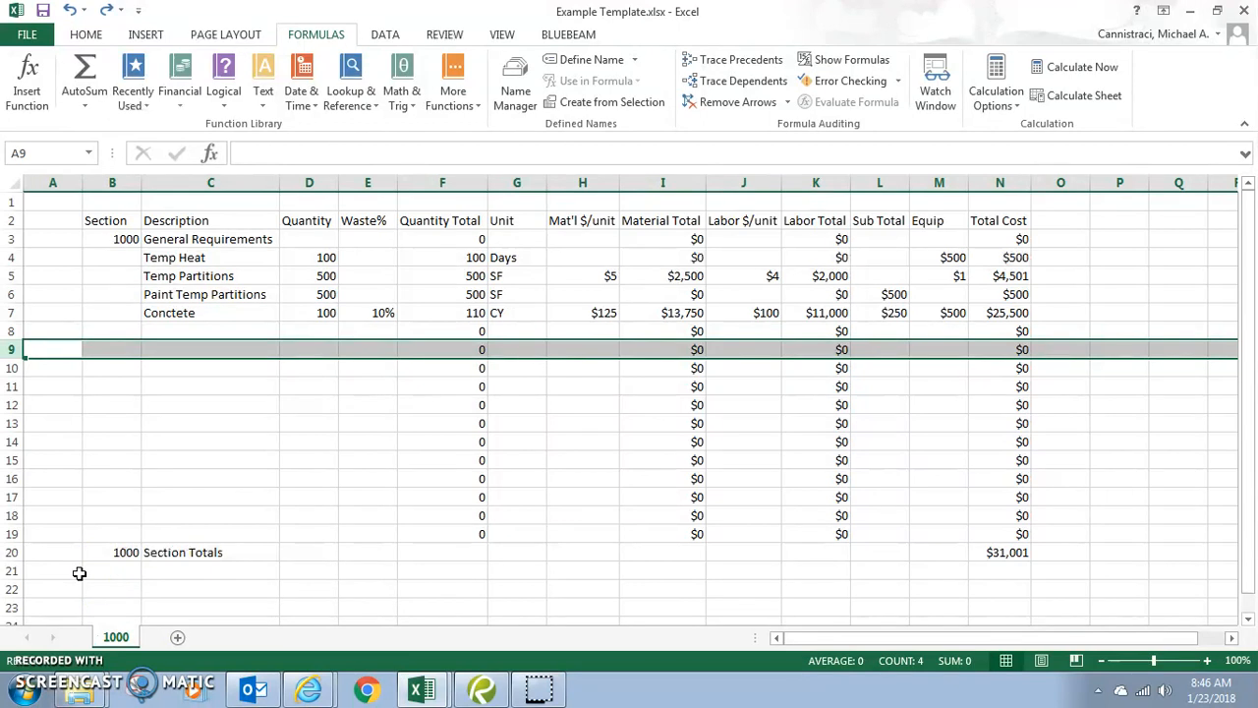
left_click(939, 183)
right_click(939, 183)
left_click(993, 311)
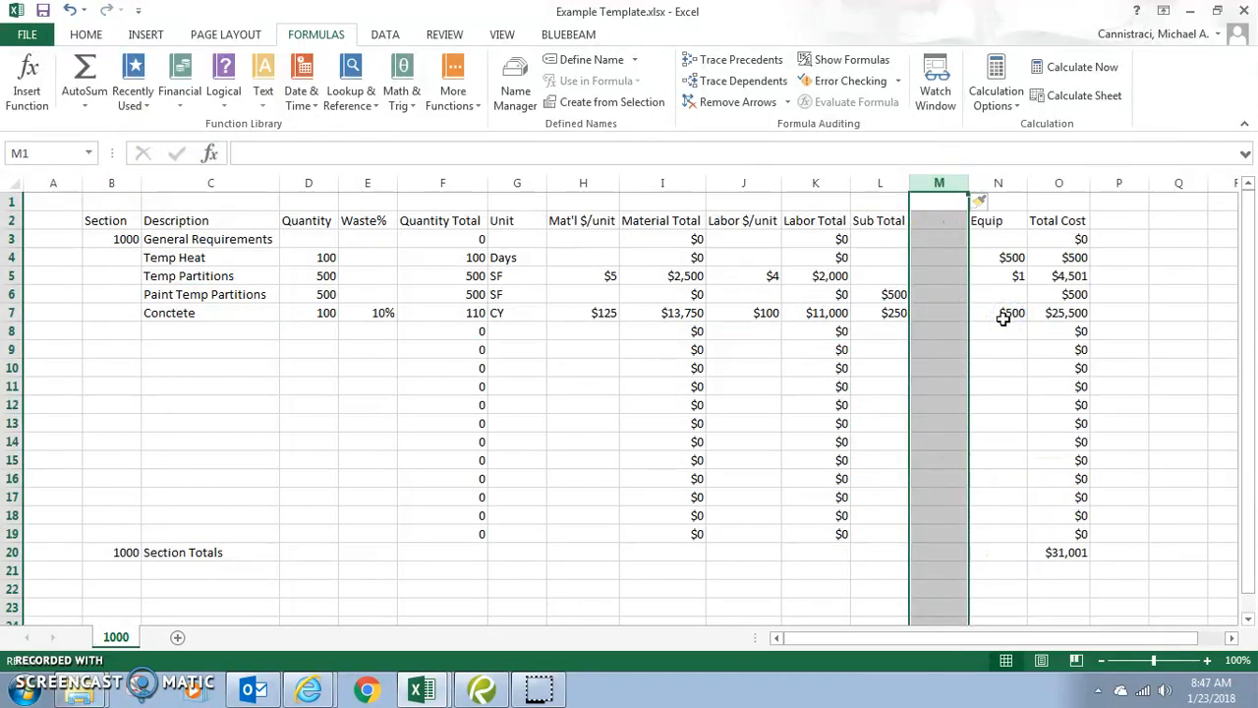
key("ctrl+z")
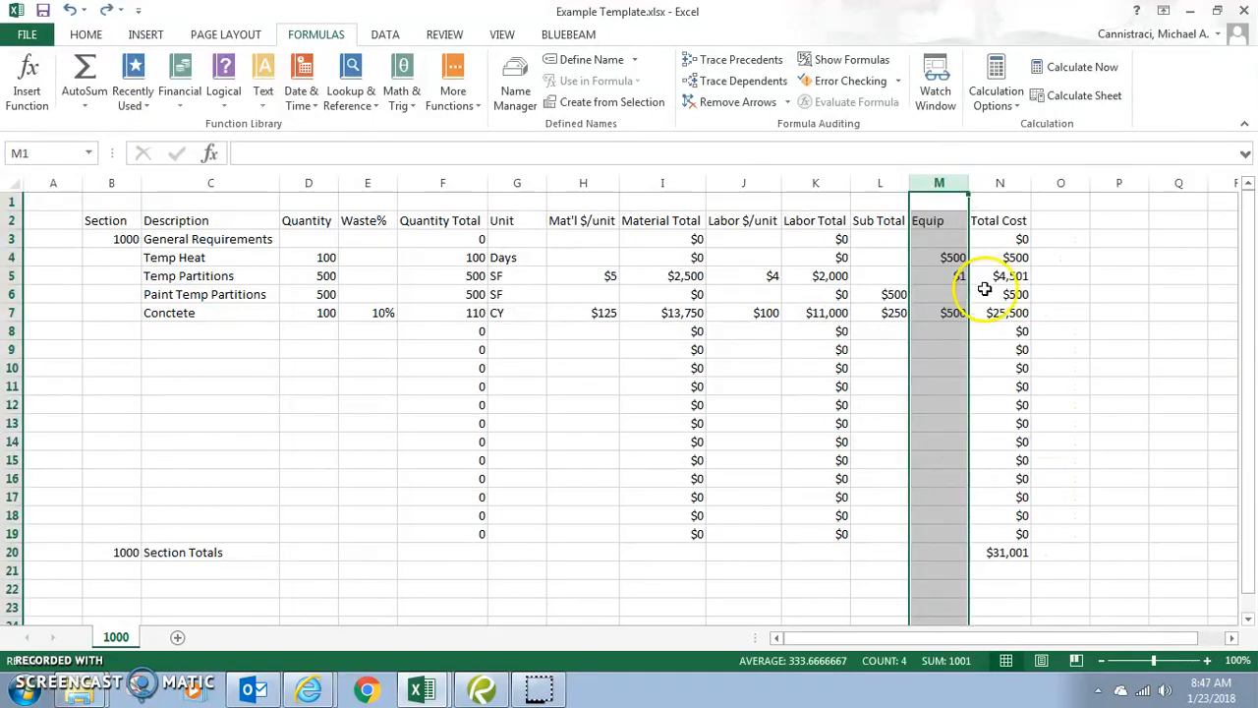
left_click(1048, 271)
left_click(47, 14)
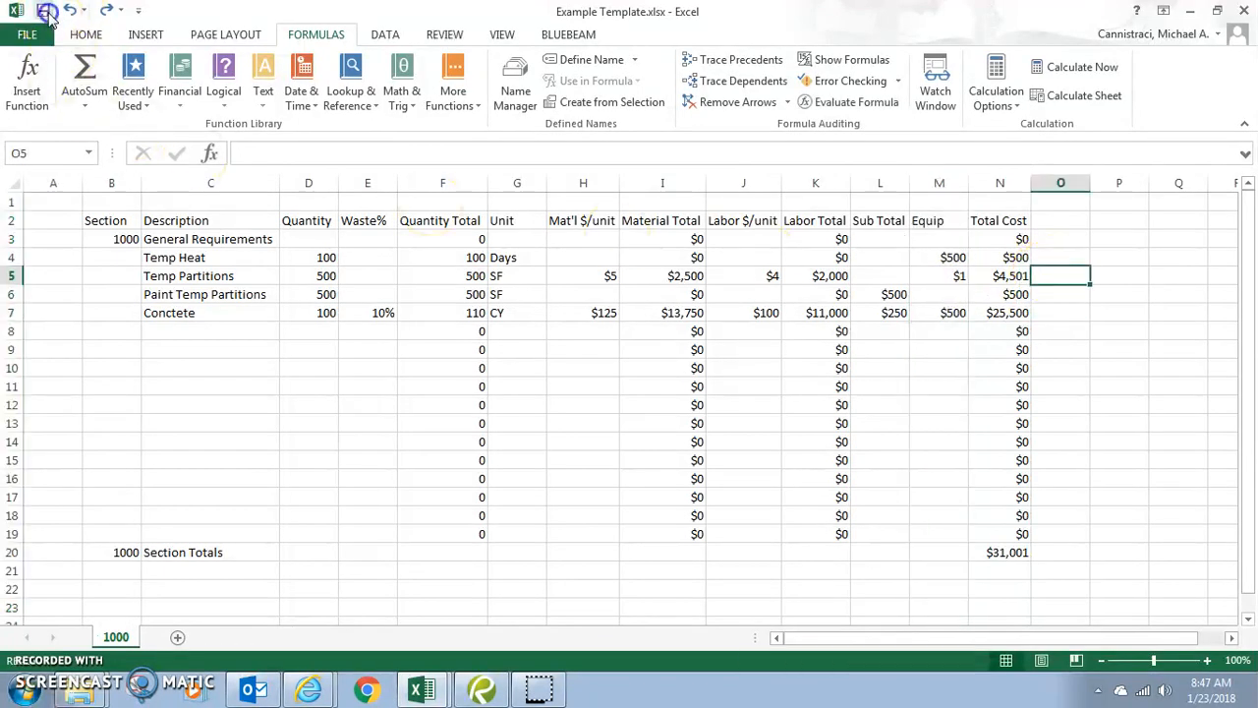
left_click(1017, 555)
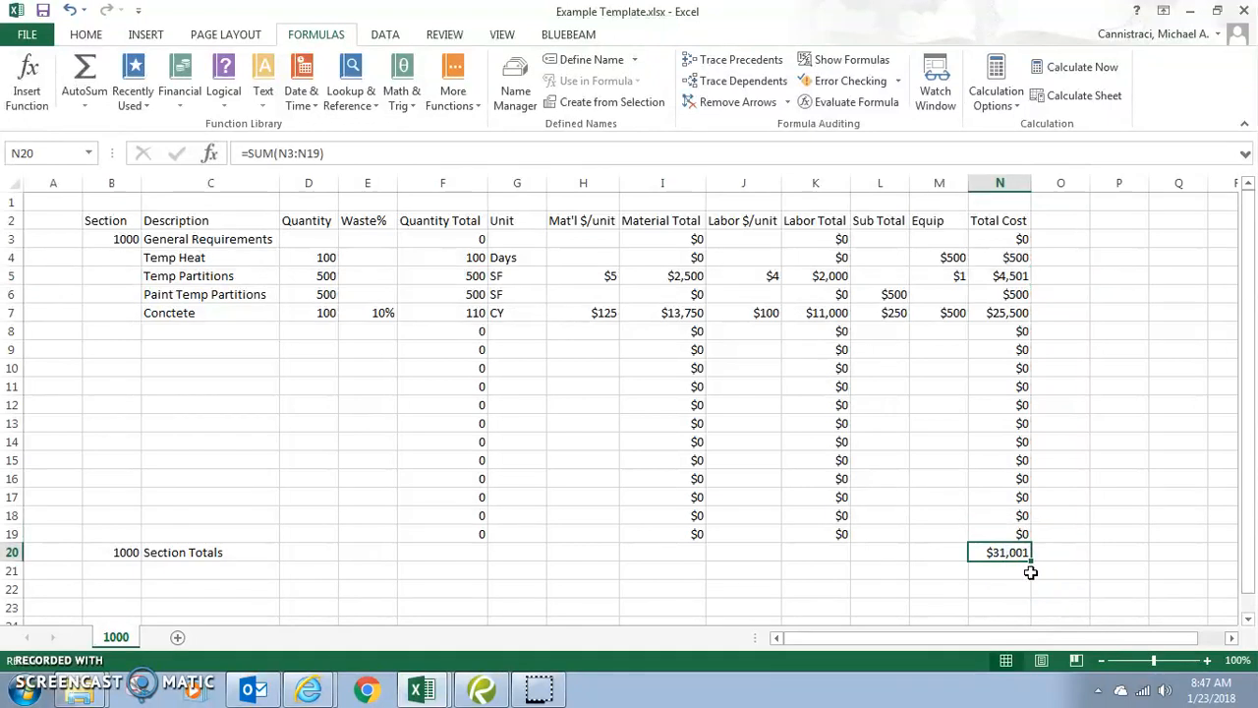
- Fill the N20 SUM left to I20 and clear J20, giving Material $16,250, Labor $13,000
left_click_drag(1030, 565, 675, 551)
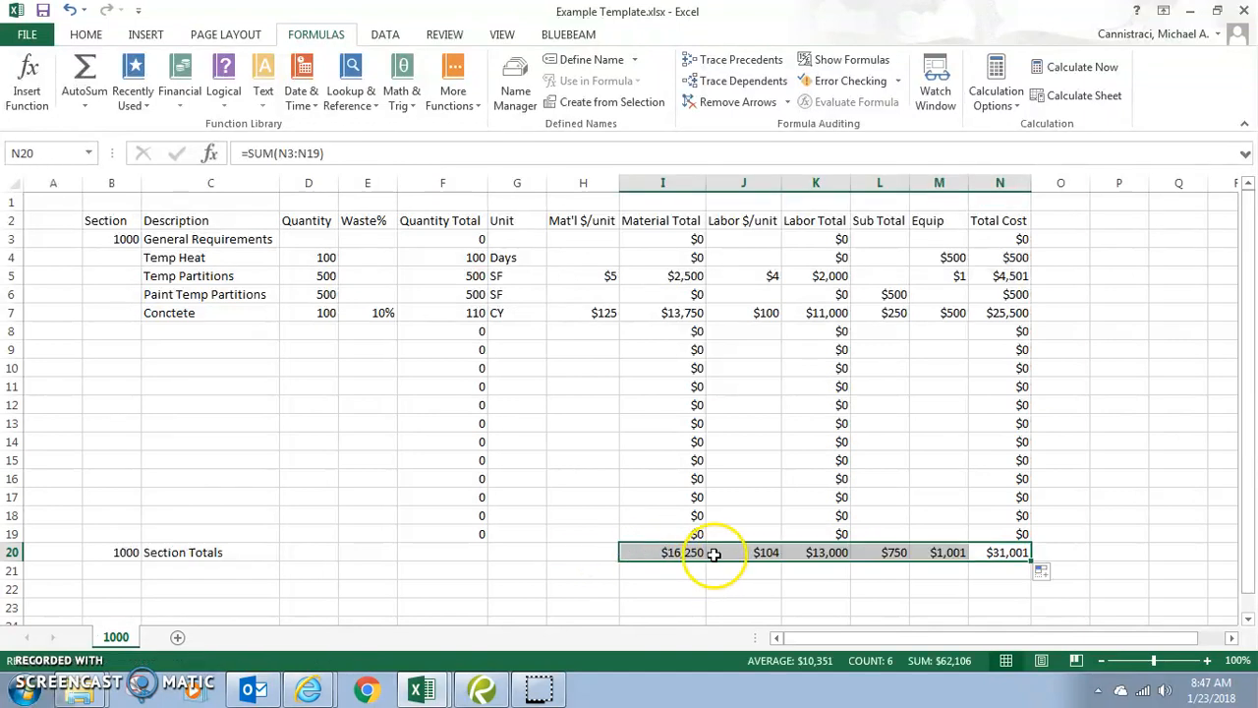
left_click(763, 553)
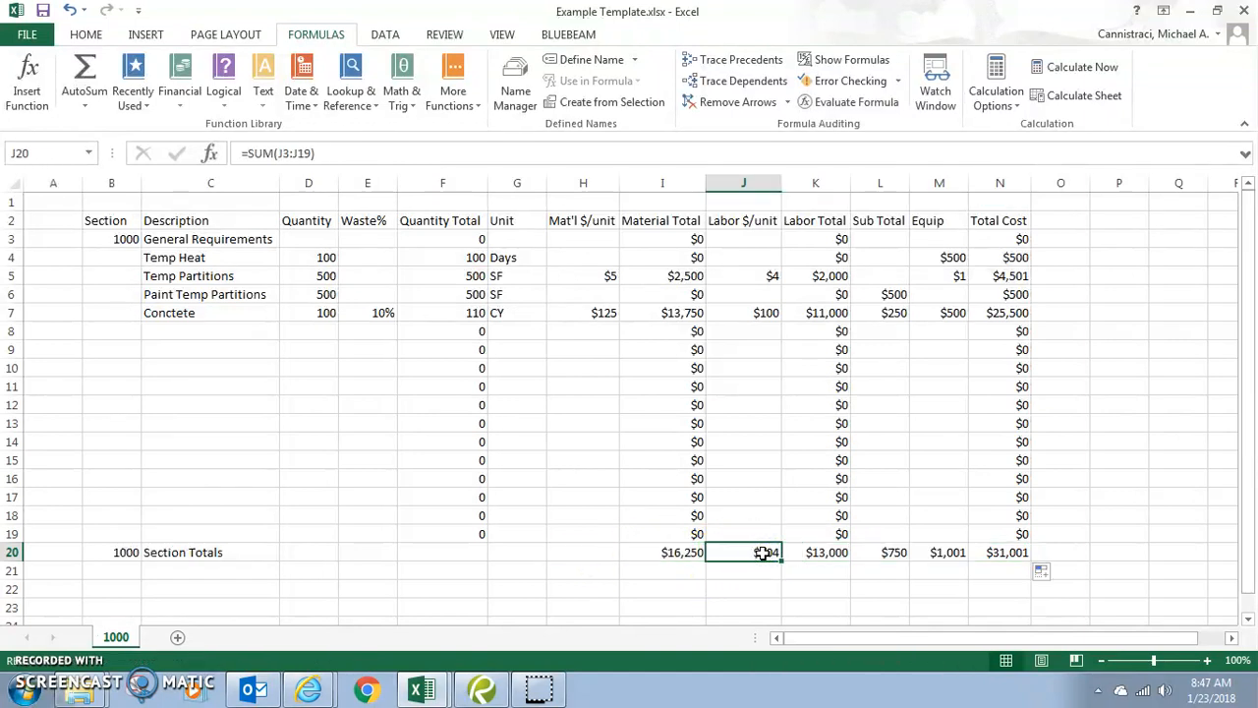
key("Delete")
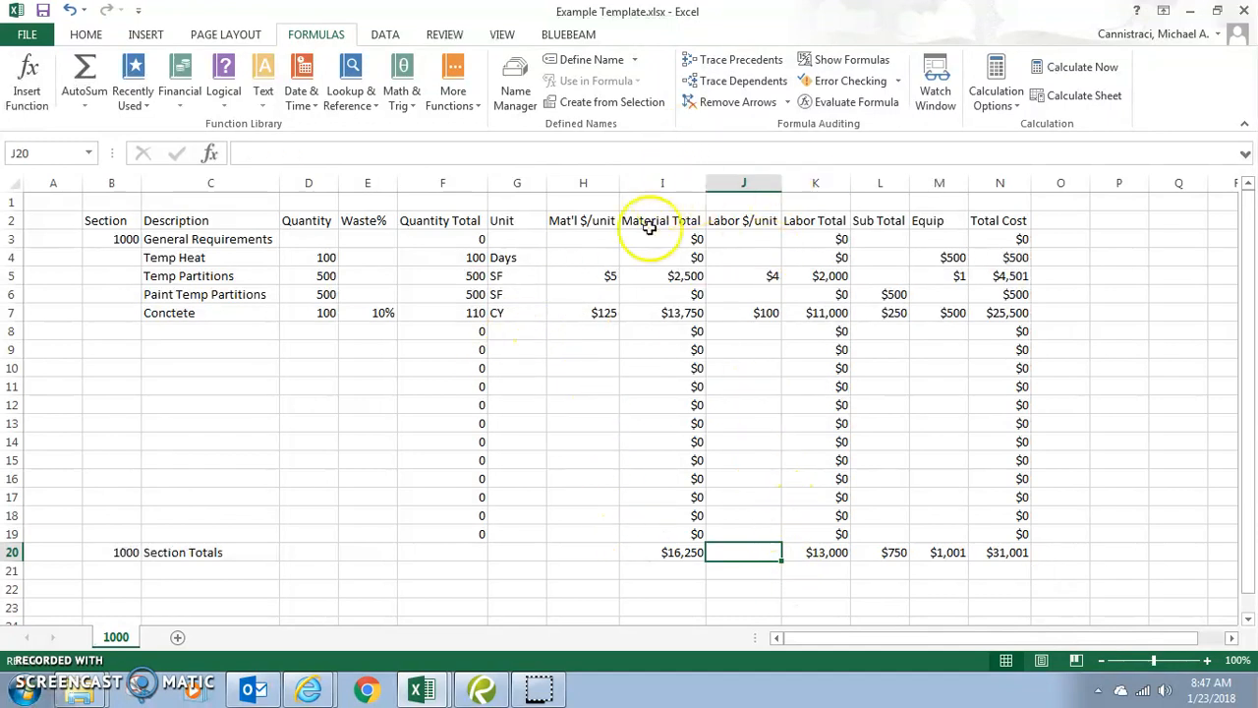
left_click(691, 556)
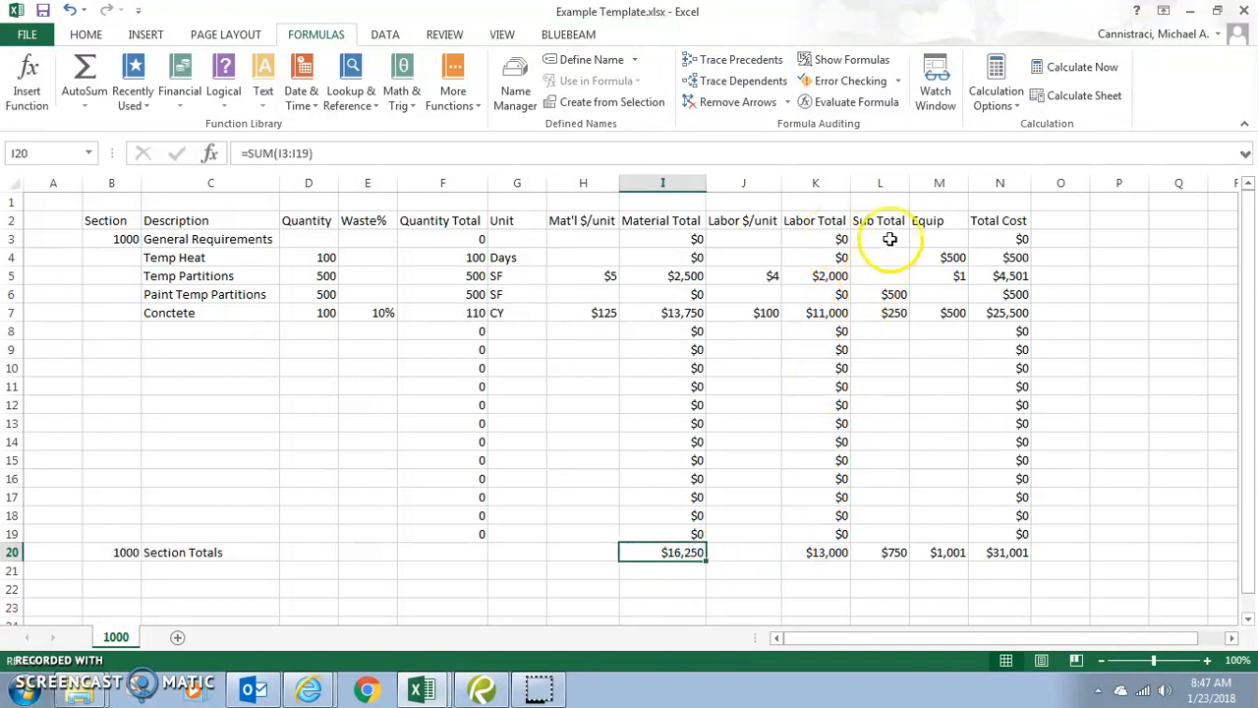